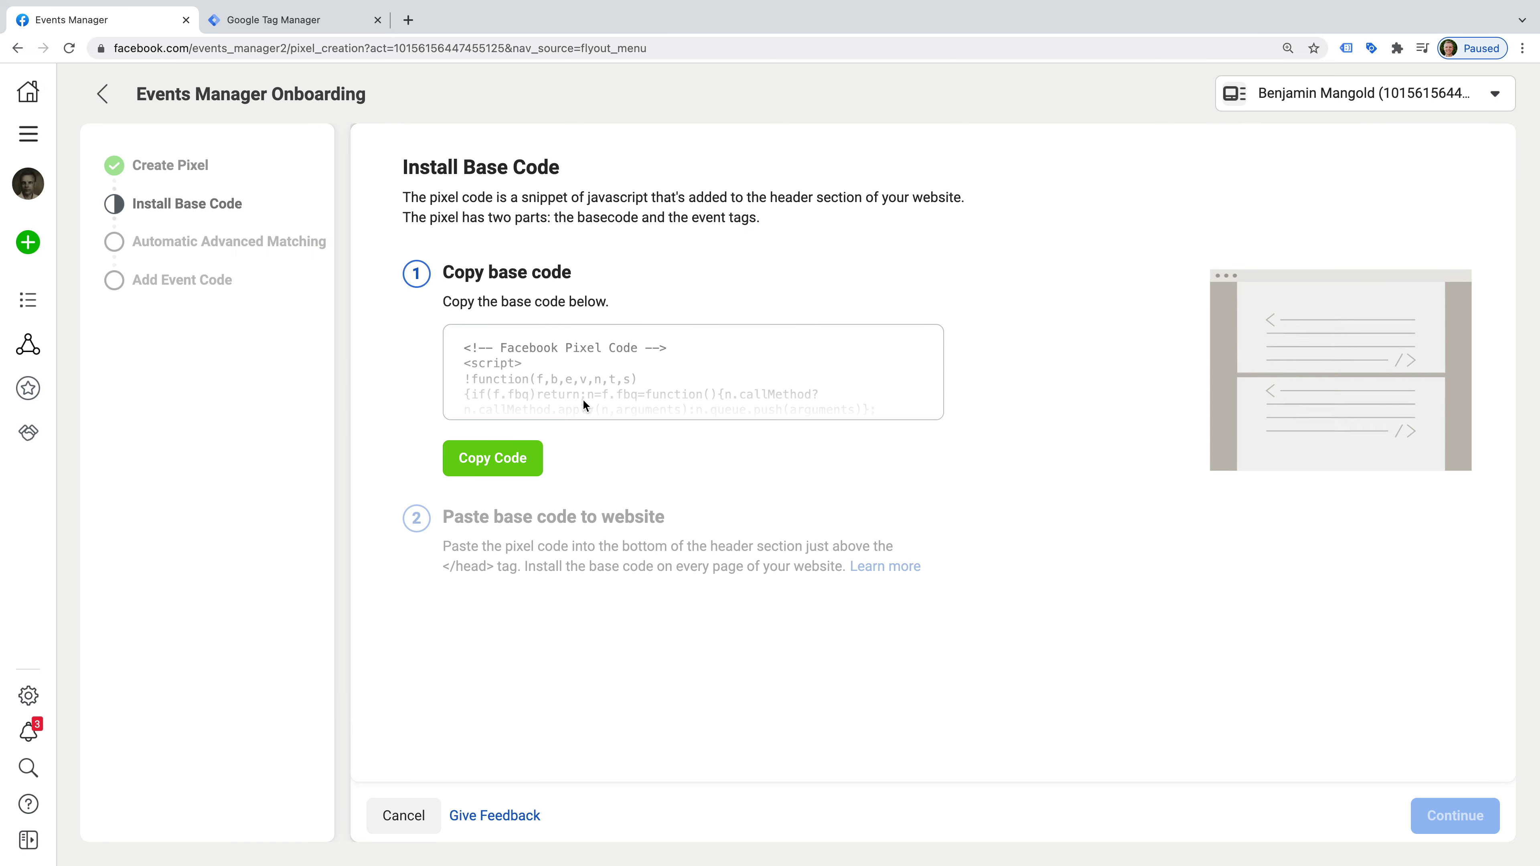
# Copy the Facebook pixel base code, switch to Google Tag Manager and start a new tag named Facebook Pixel
pyautogui.click(505, 465)
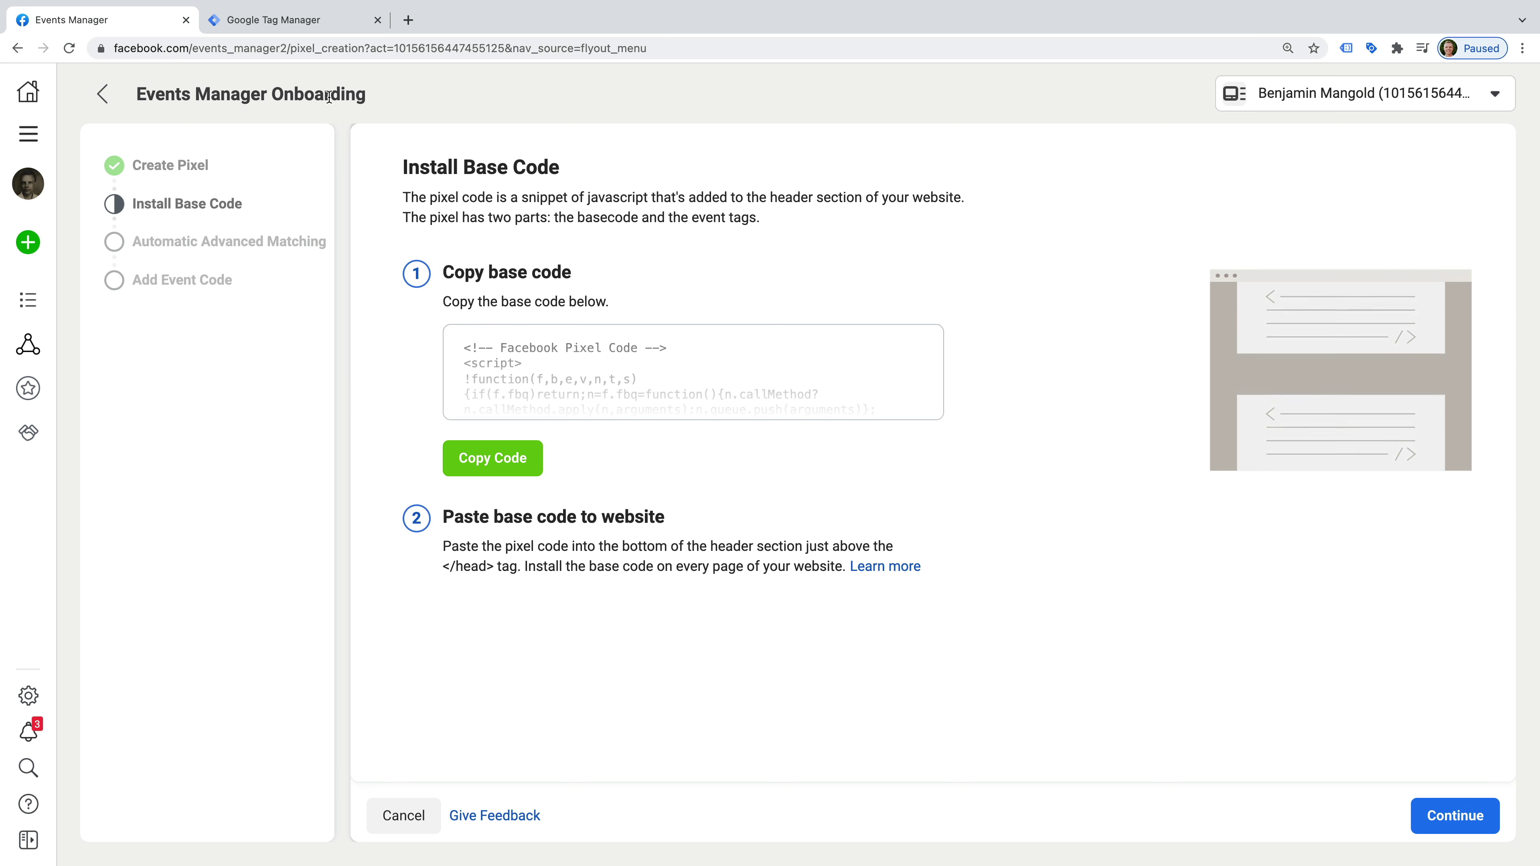
pyautogui.click(318, 20)
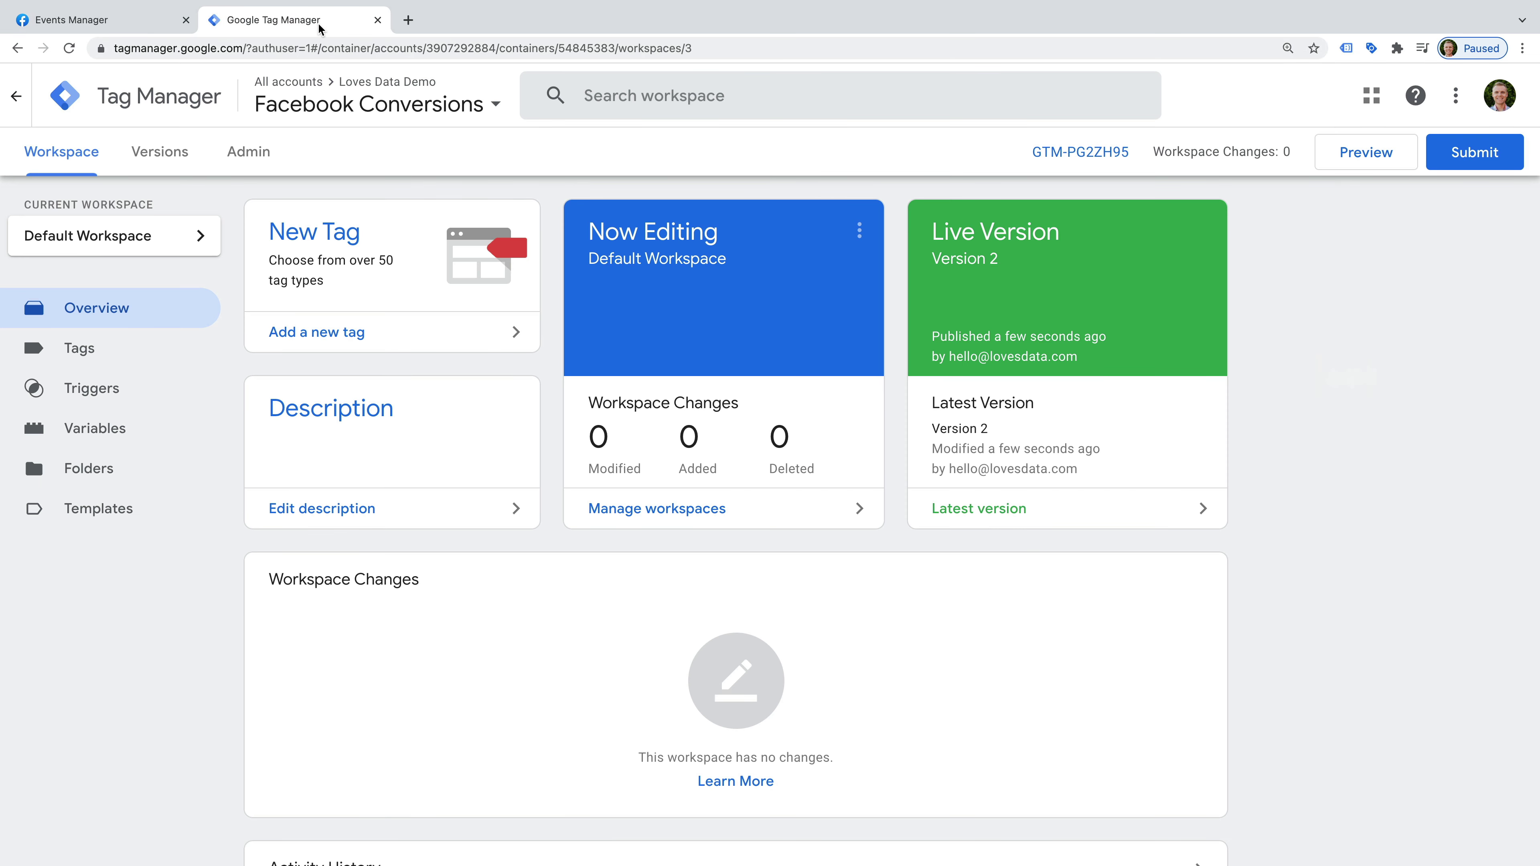
pyautogui.click(383, 333)
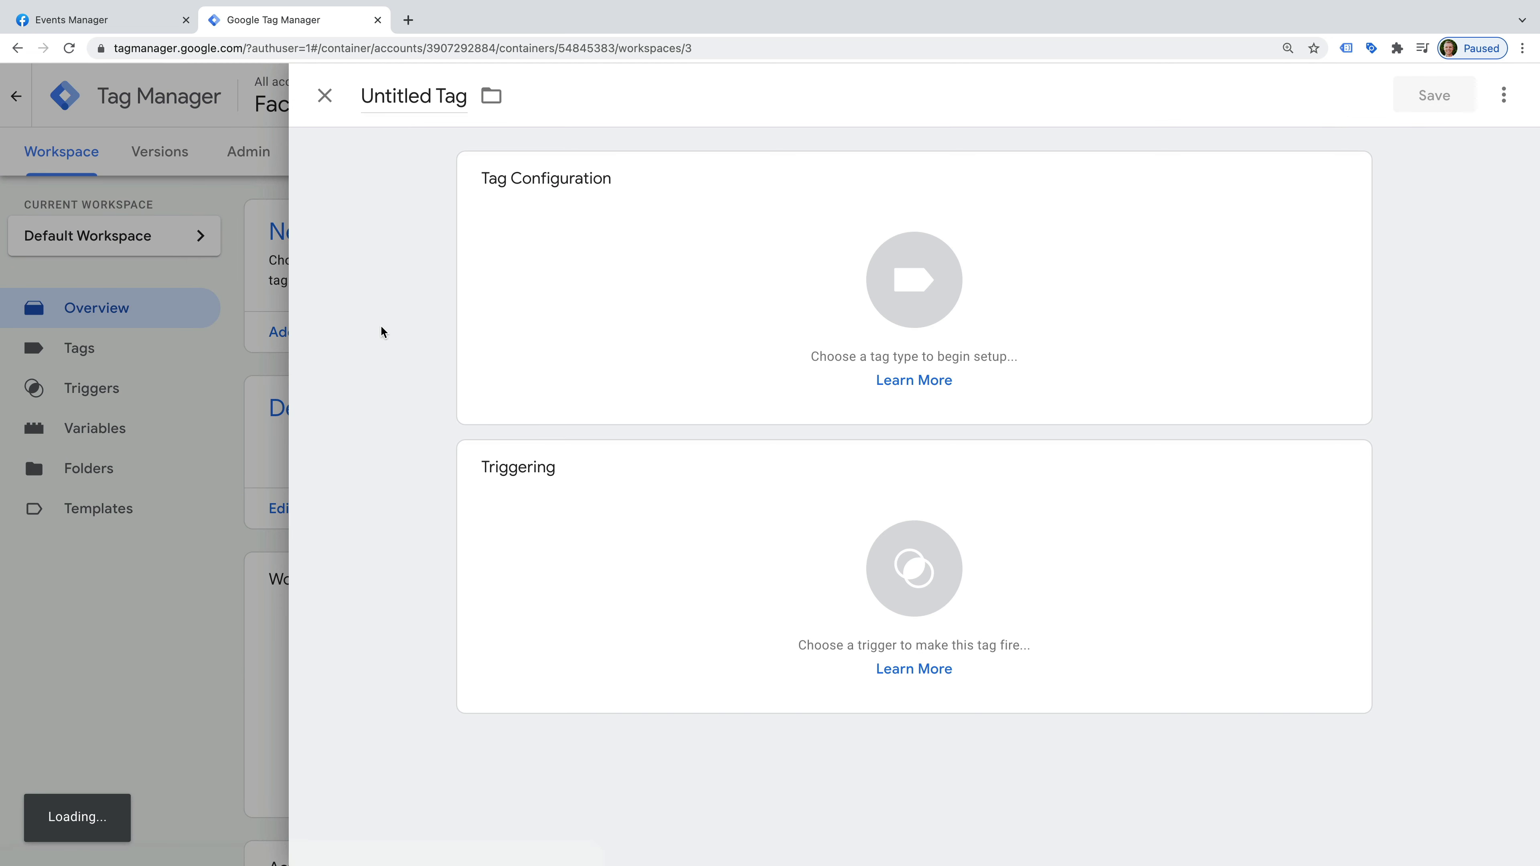
pyautogui.tripleClick(423, 97)
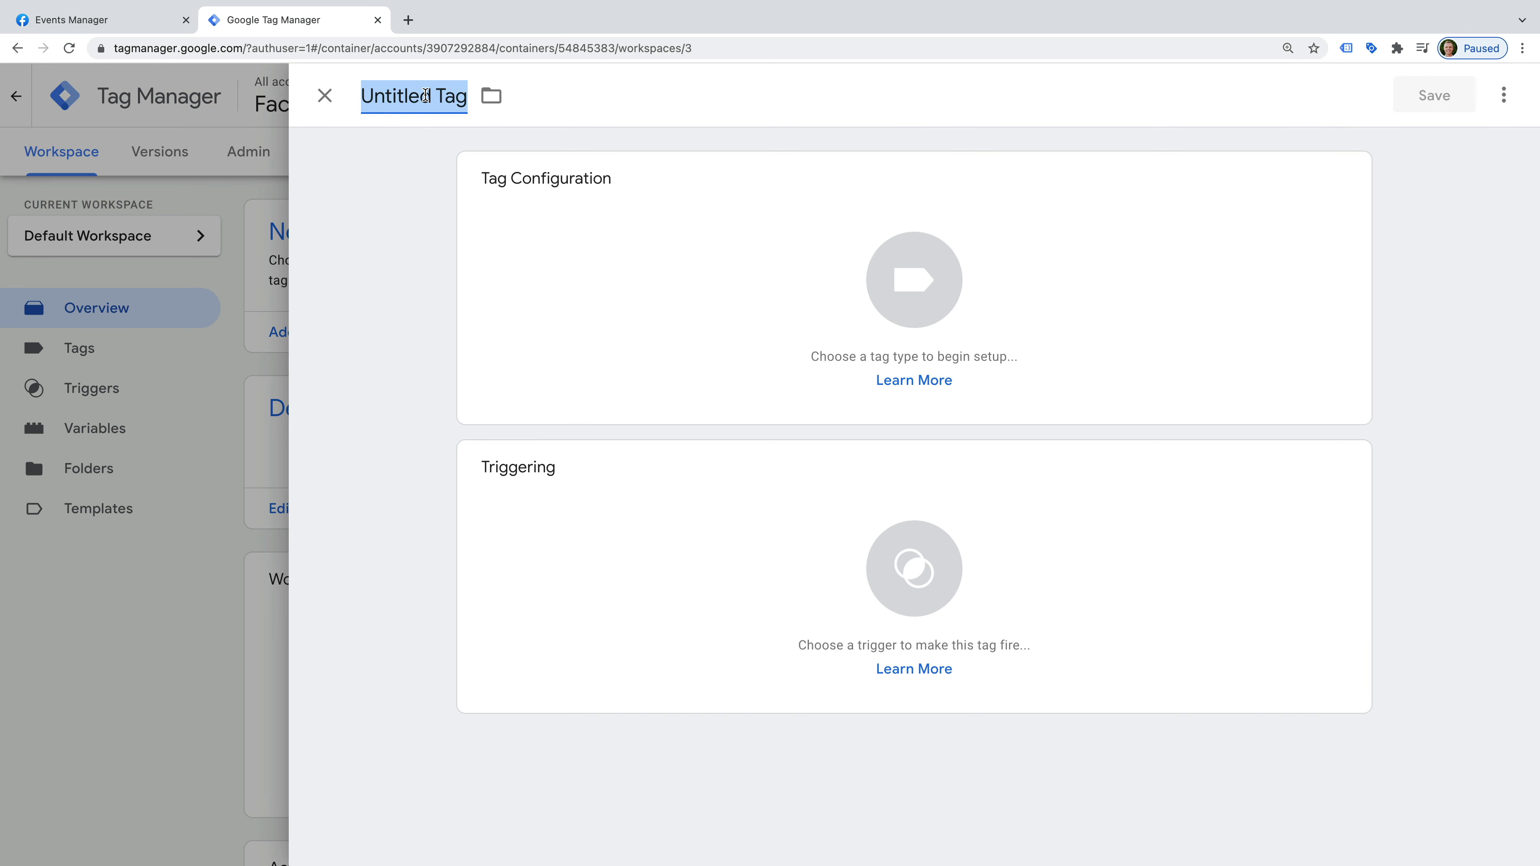
pyautogui.write('Facebo')
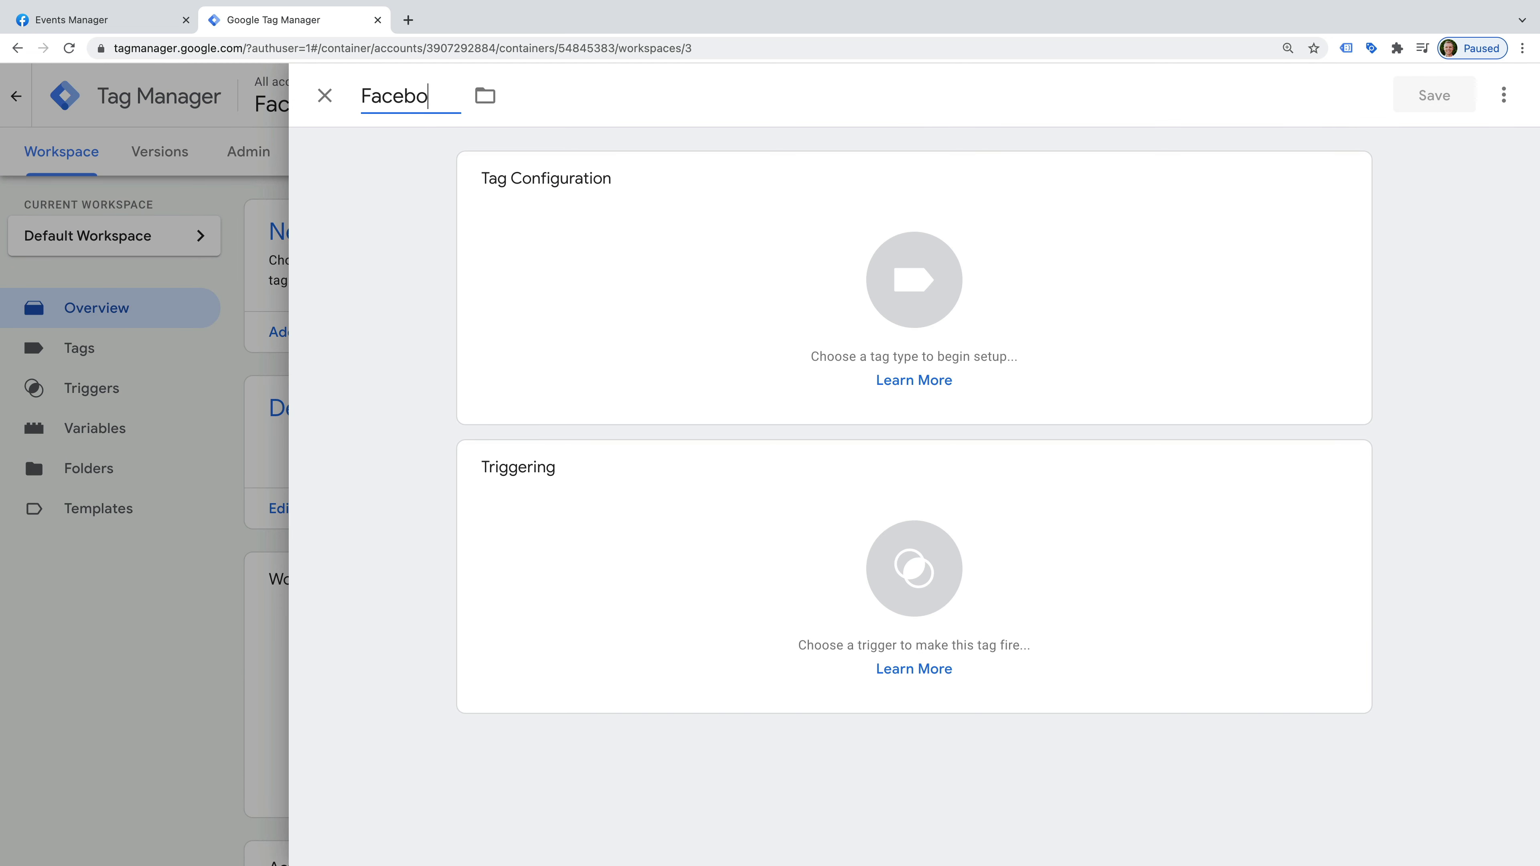
pyautogui.write('ok Pixel')
# Set the tag type to Custom HTML and paste the copied pixel base code as its HTML
pyautogui.click(694, 227)
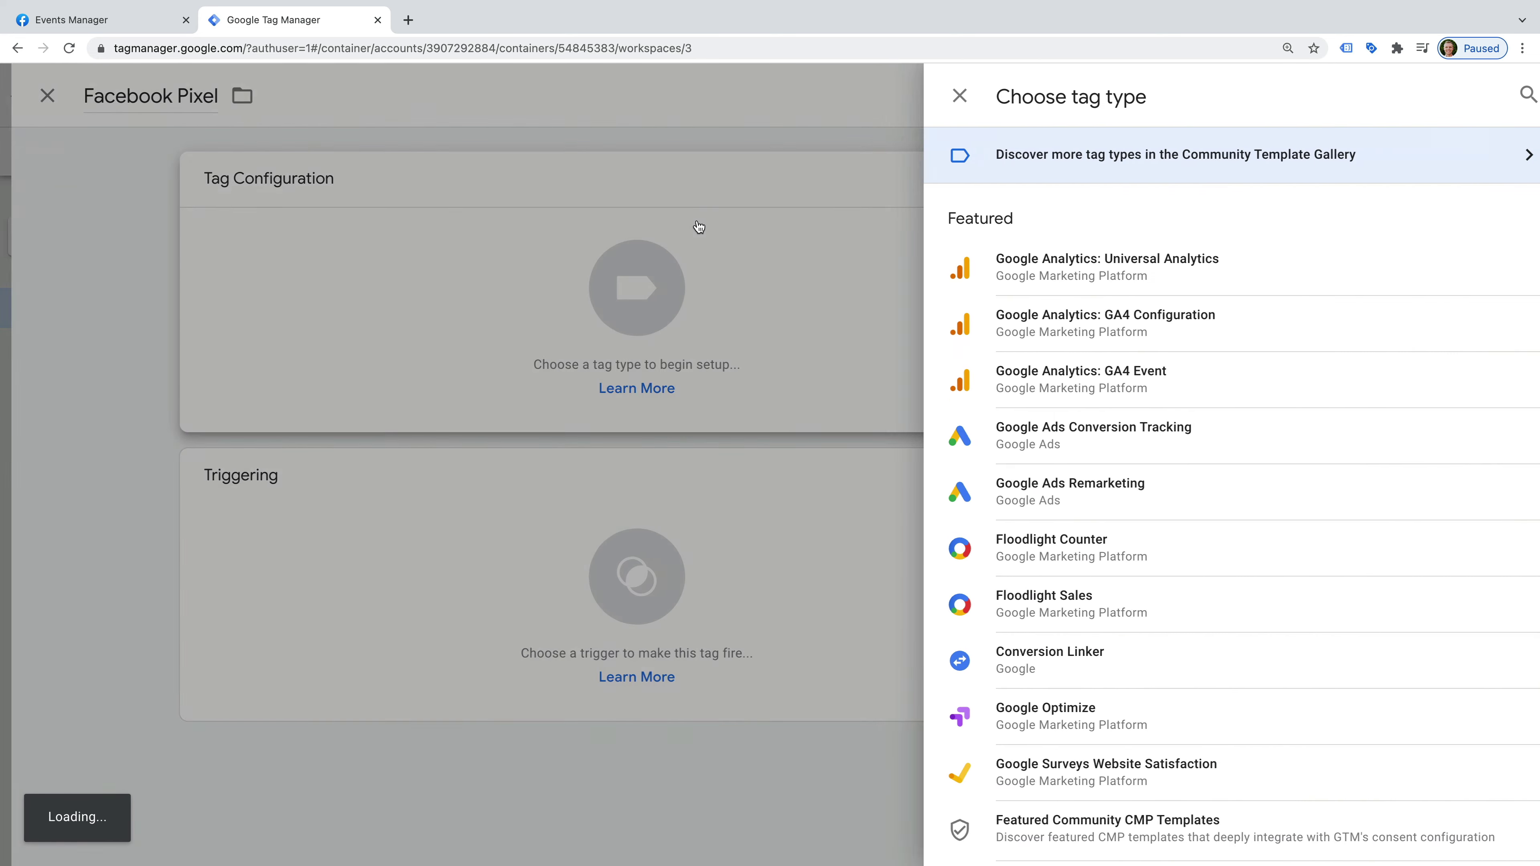
pyautogui.scroll(-6, 1087, 381)
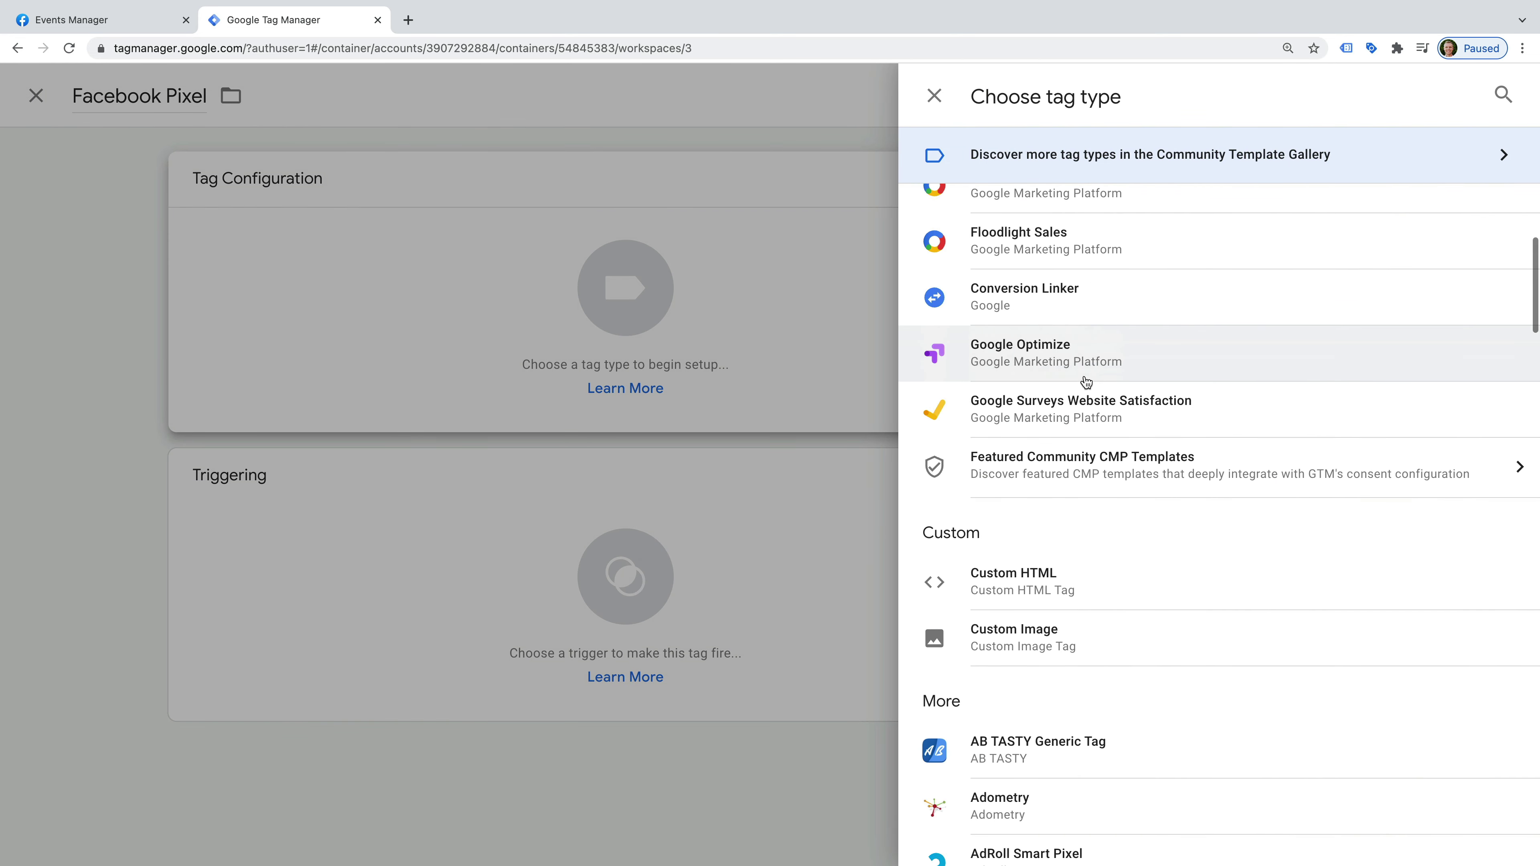
pyautogui.click(1080, 583)
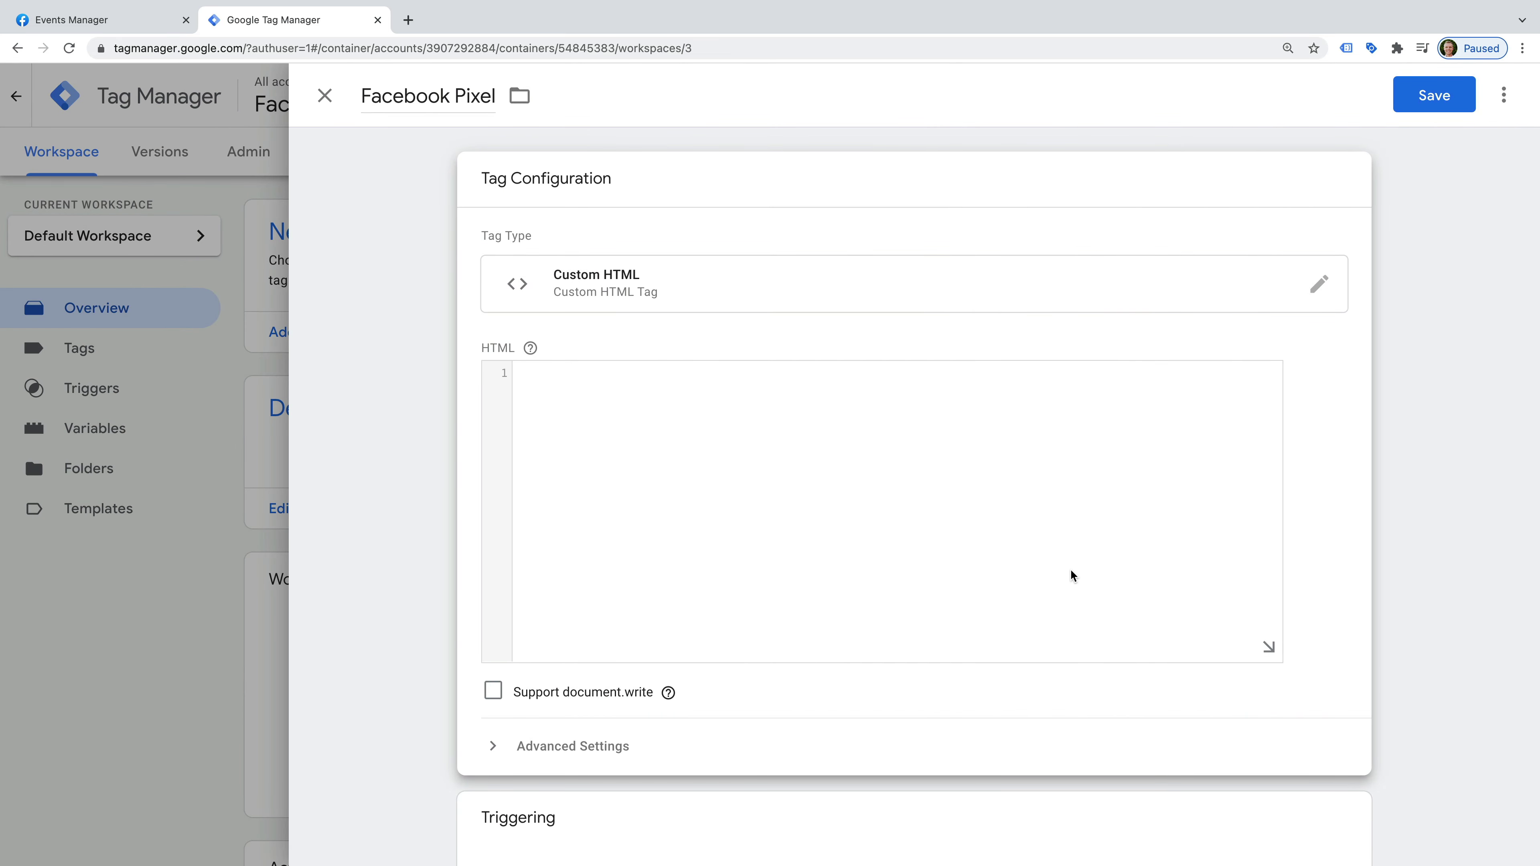
pyautogui.click(850, 449)
pyautogui.press('super+v')
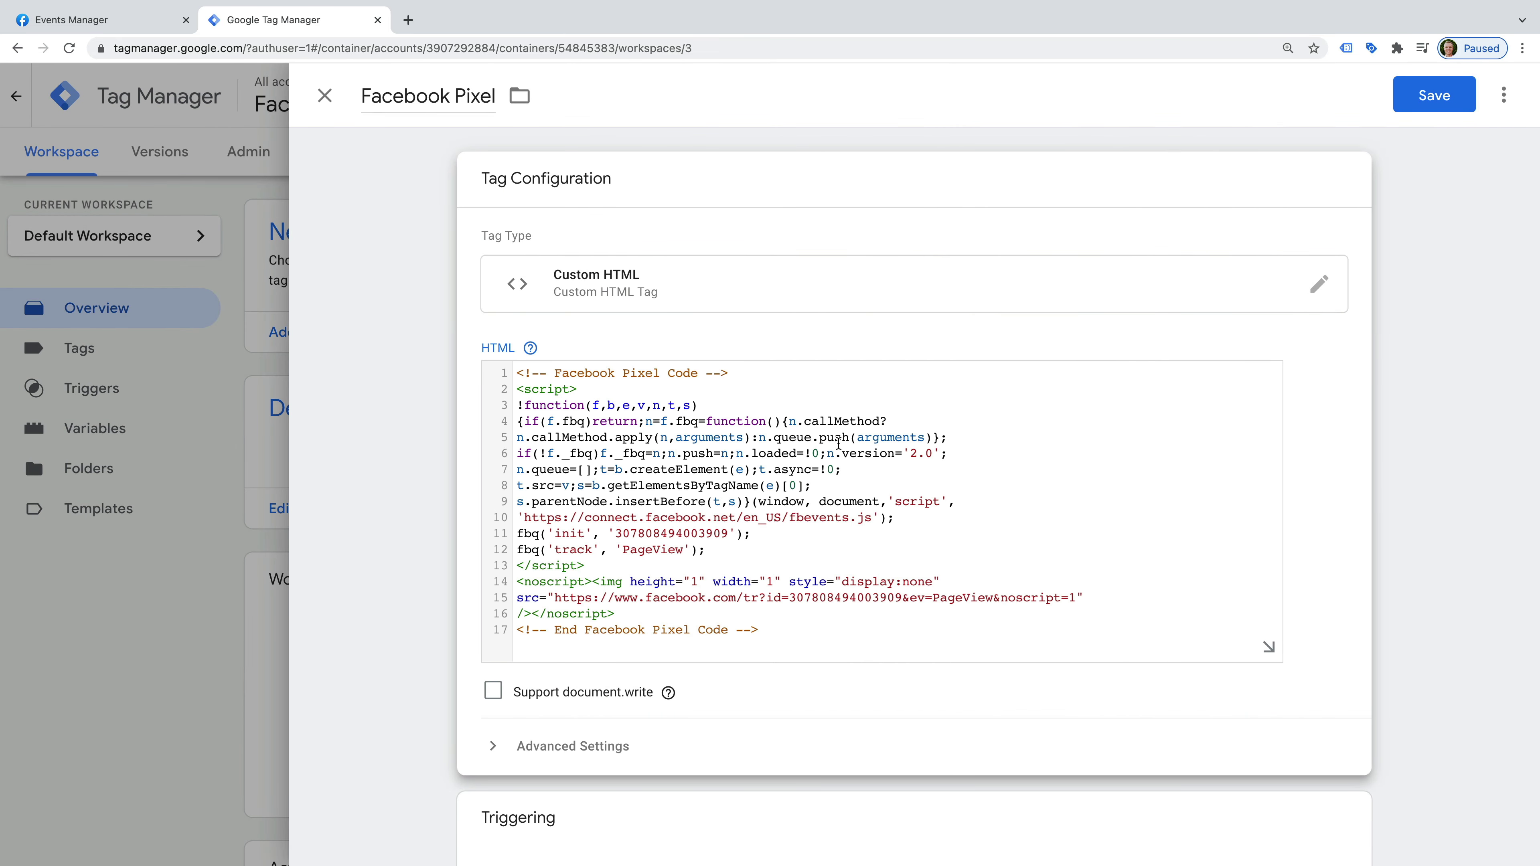
# Assign the All Pages trigger to the Facebook Pixel tag and save the tag
pyautogui.scroll(-5, 839, 445)
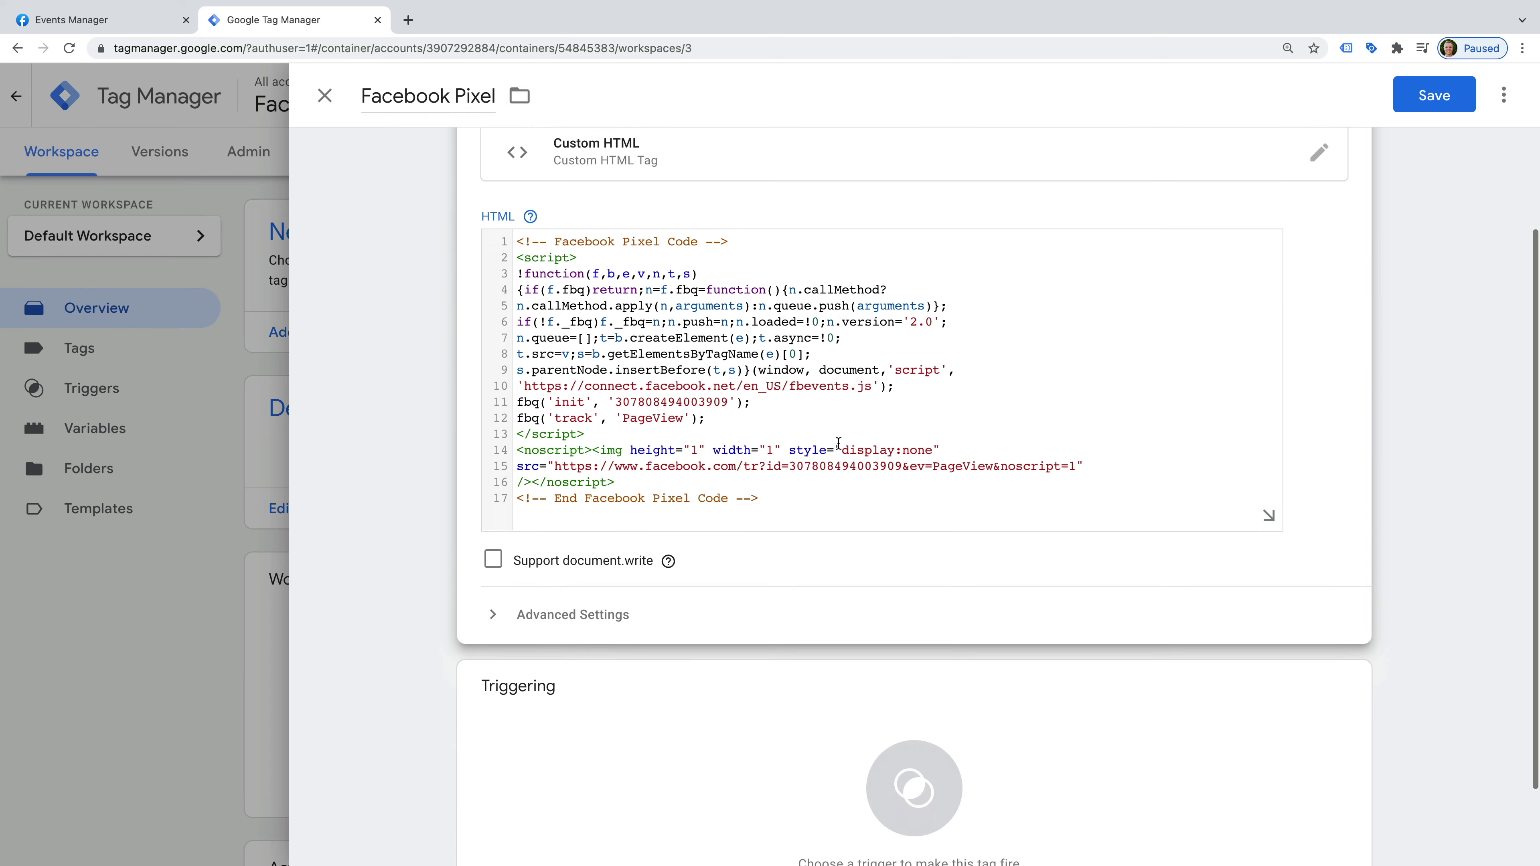
pyautogui.click(685, 598)
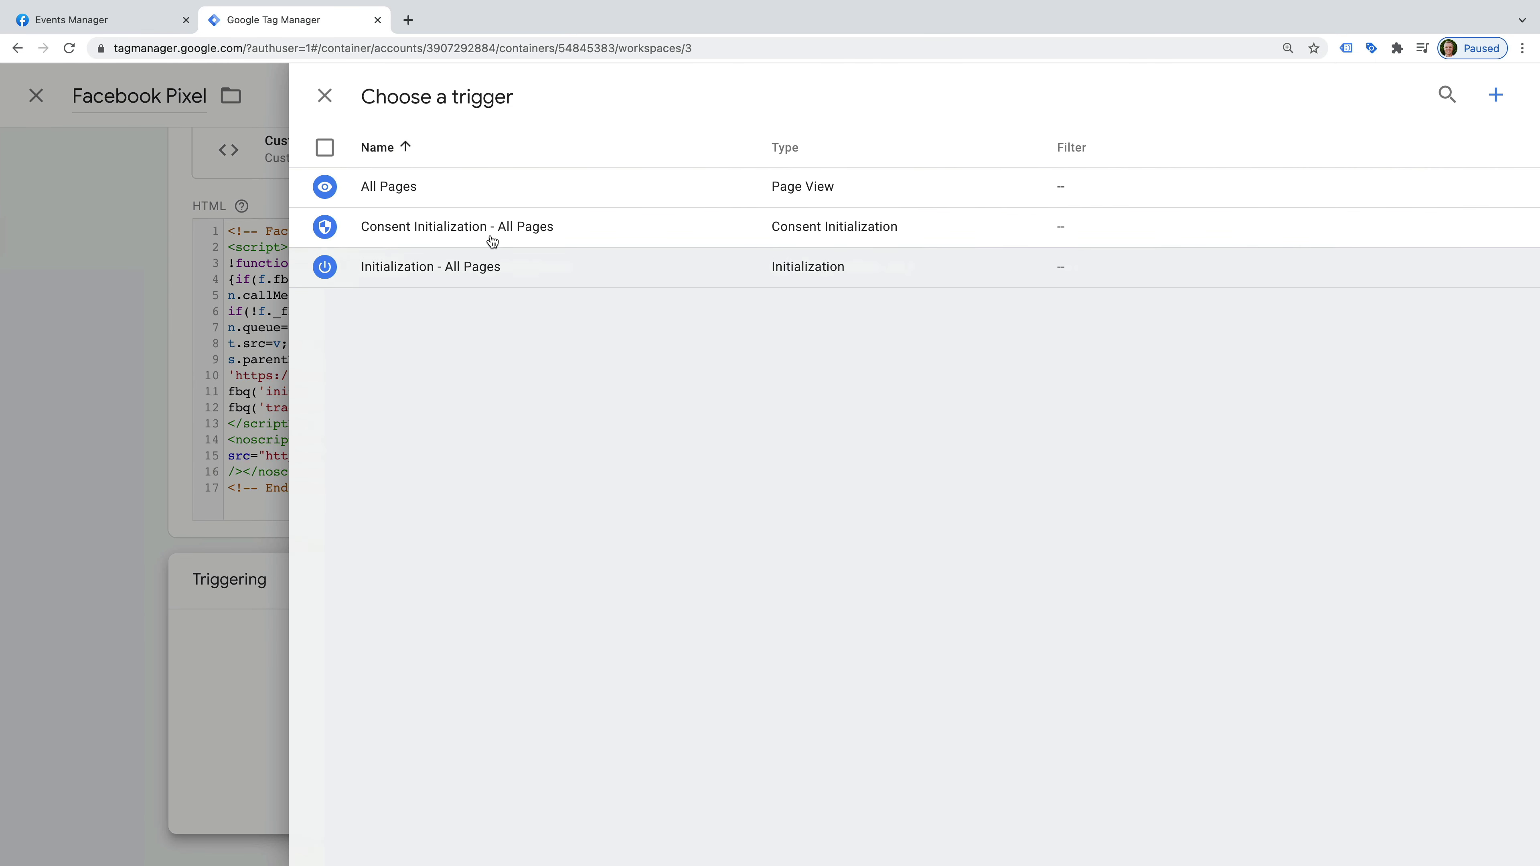
pyautogui.click(450, 190)
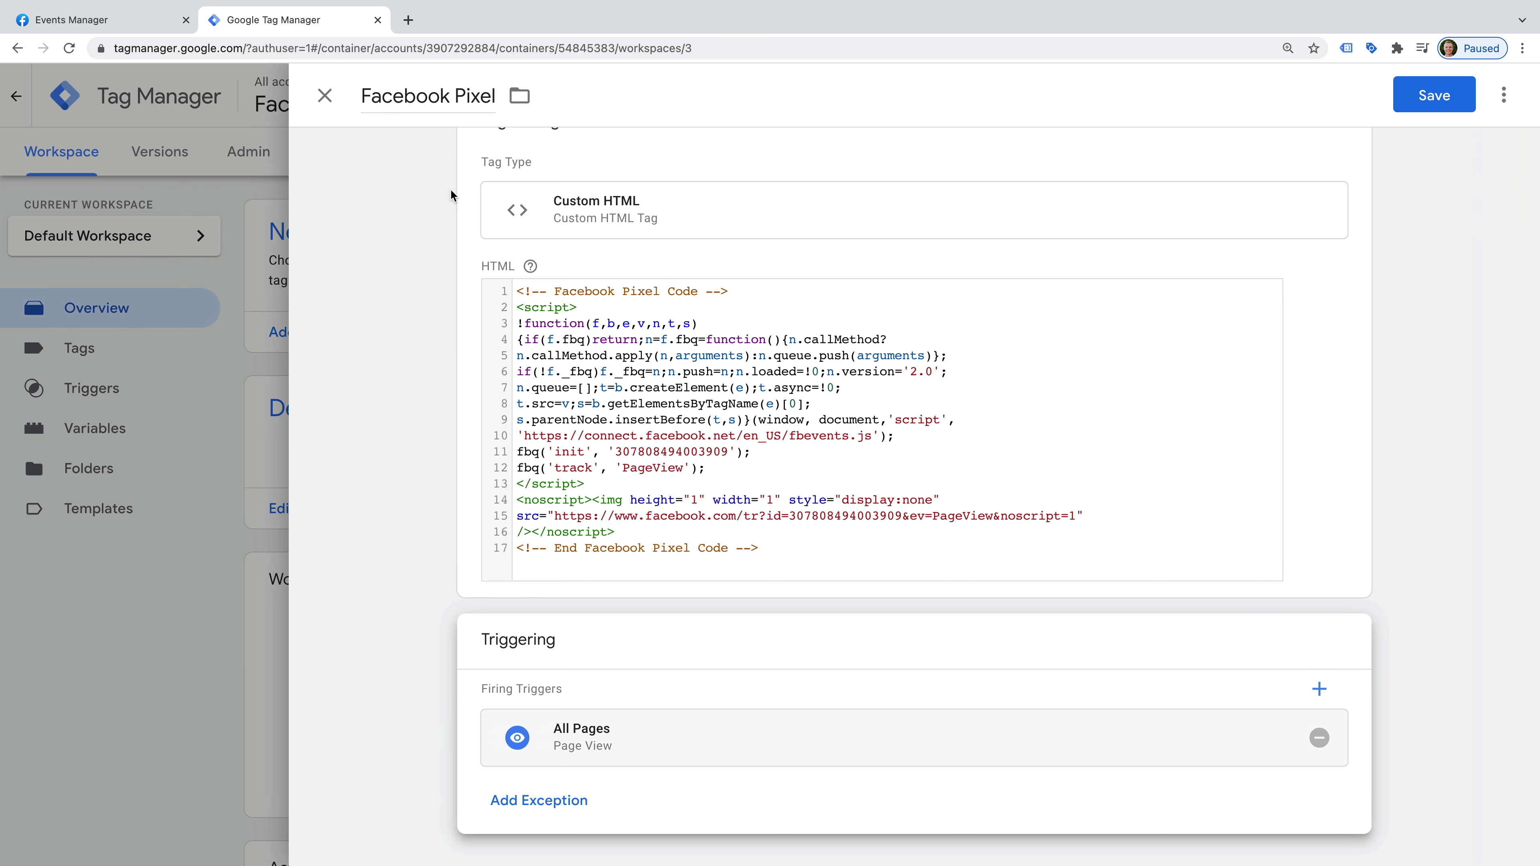
pyautogui.click(1413, 96)
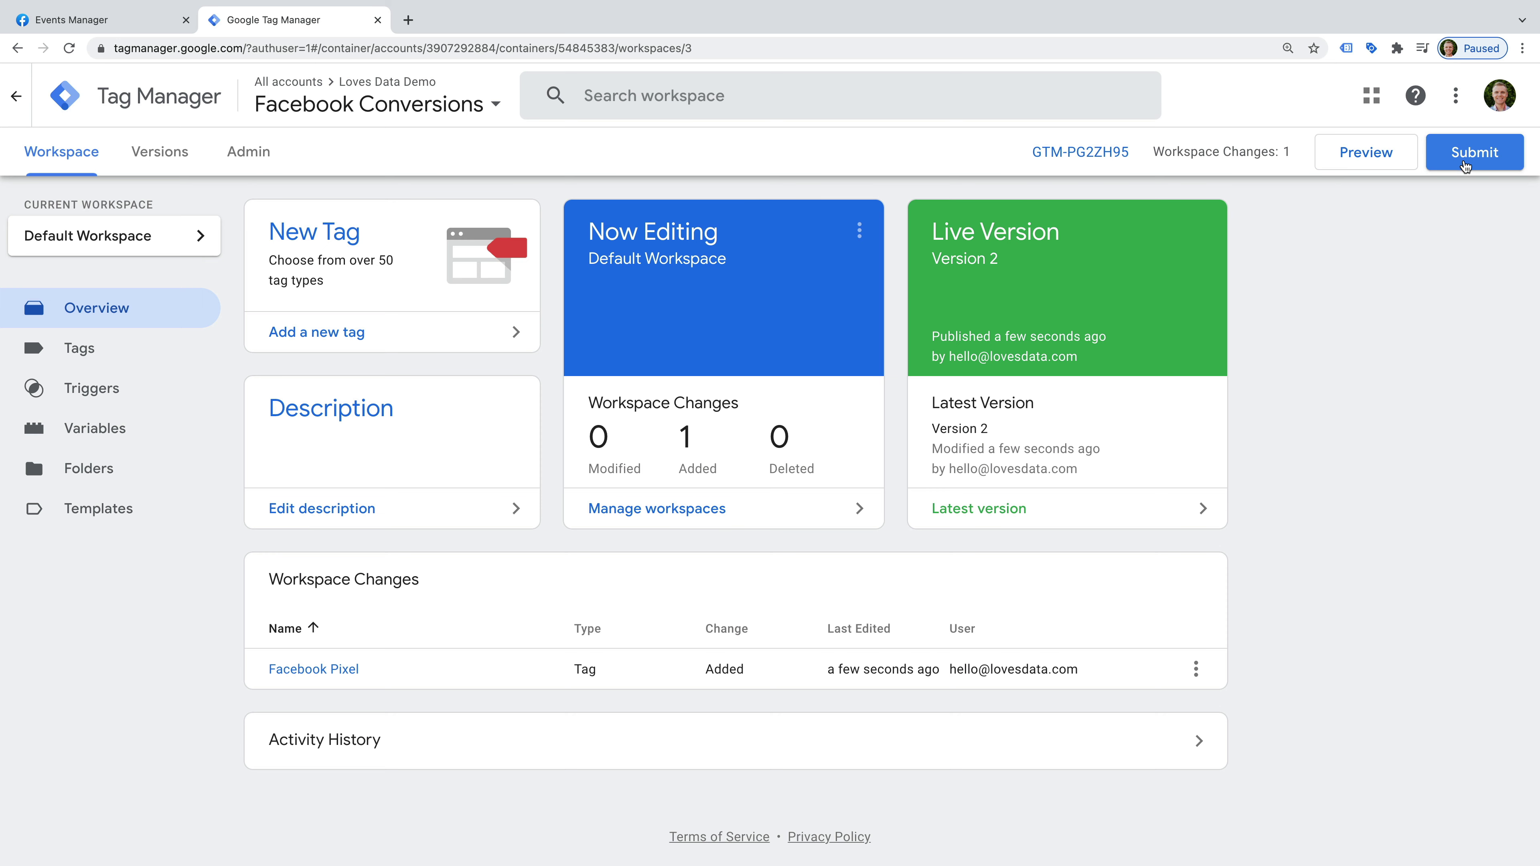
# Switch to Facebook Events Manager and continue the pixel onboarding past the base code installation
pyautogui.click(130, 22)
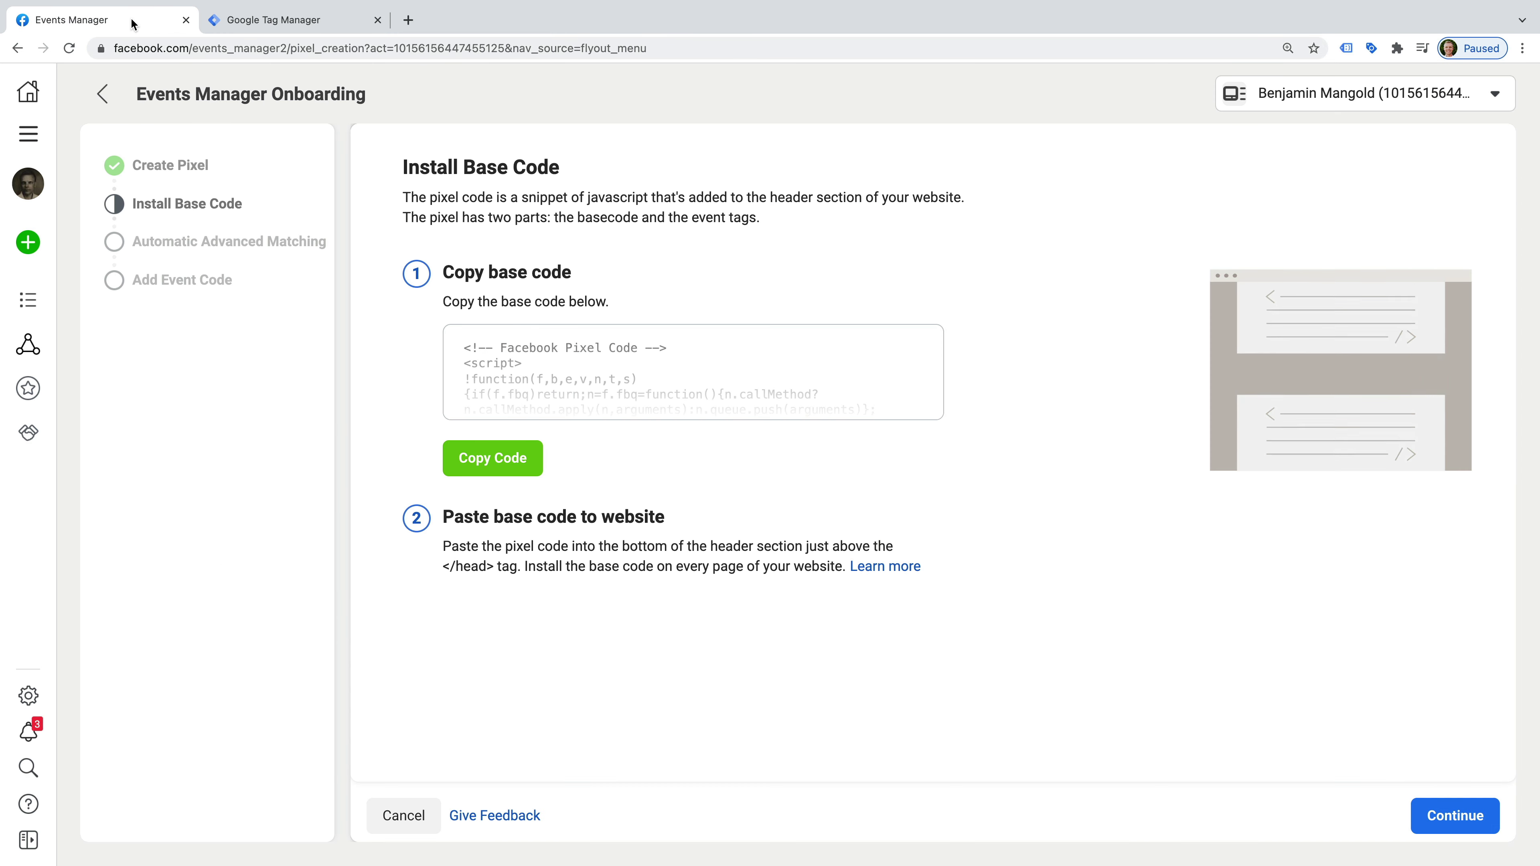
pyautogui.click(1442, 817)
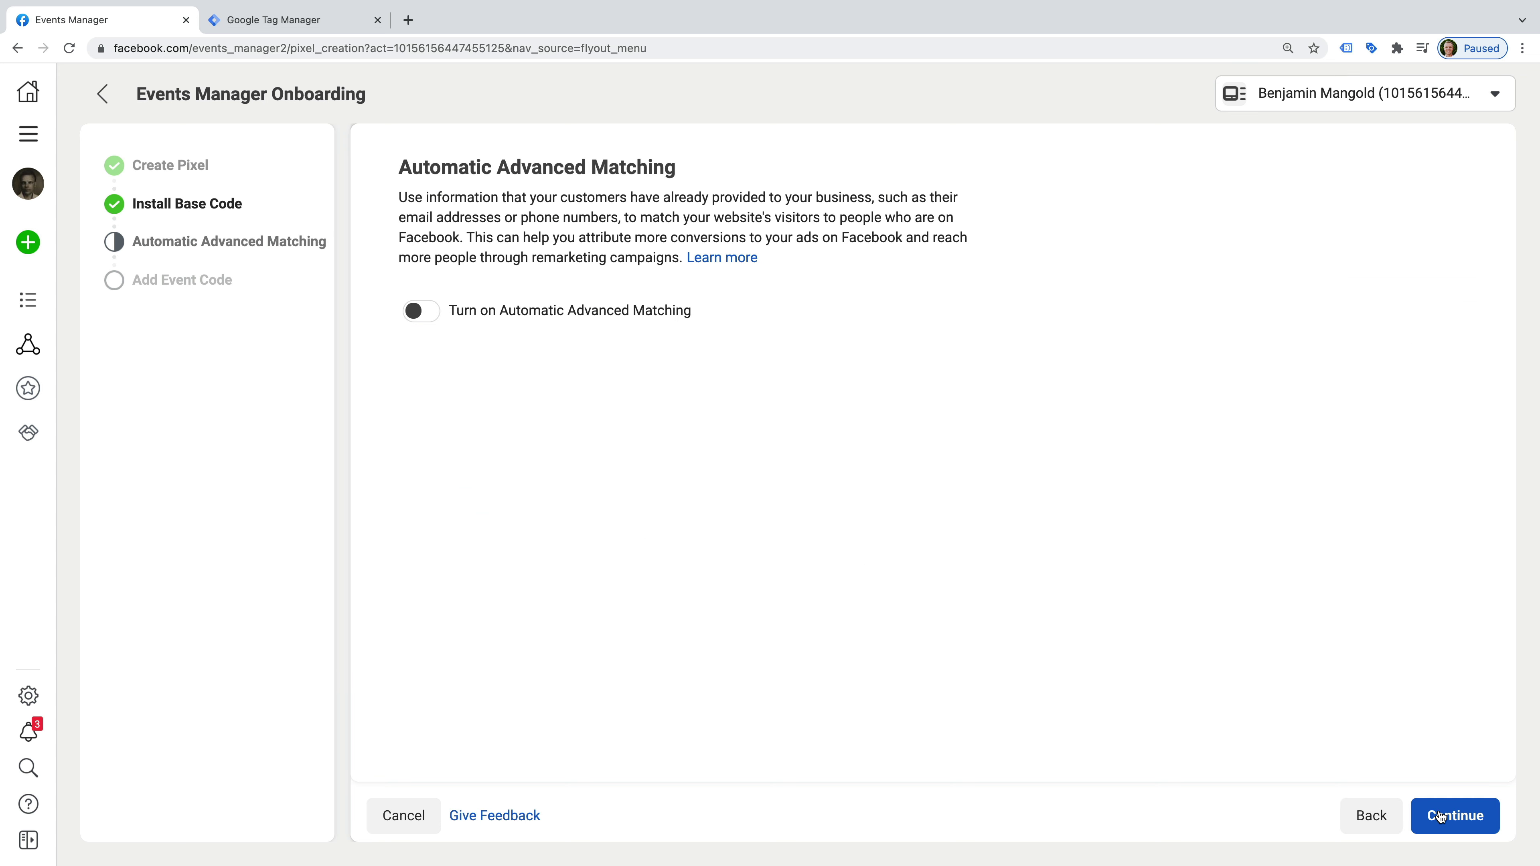
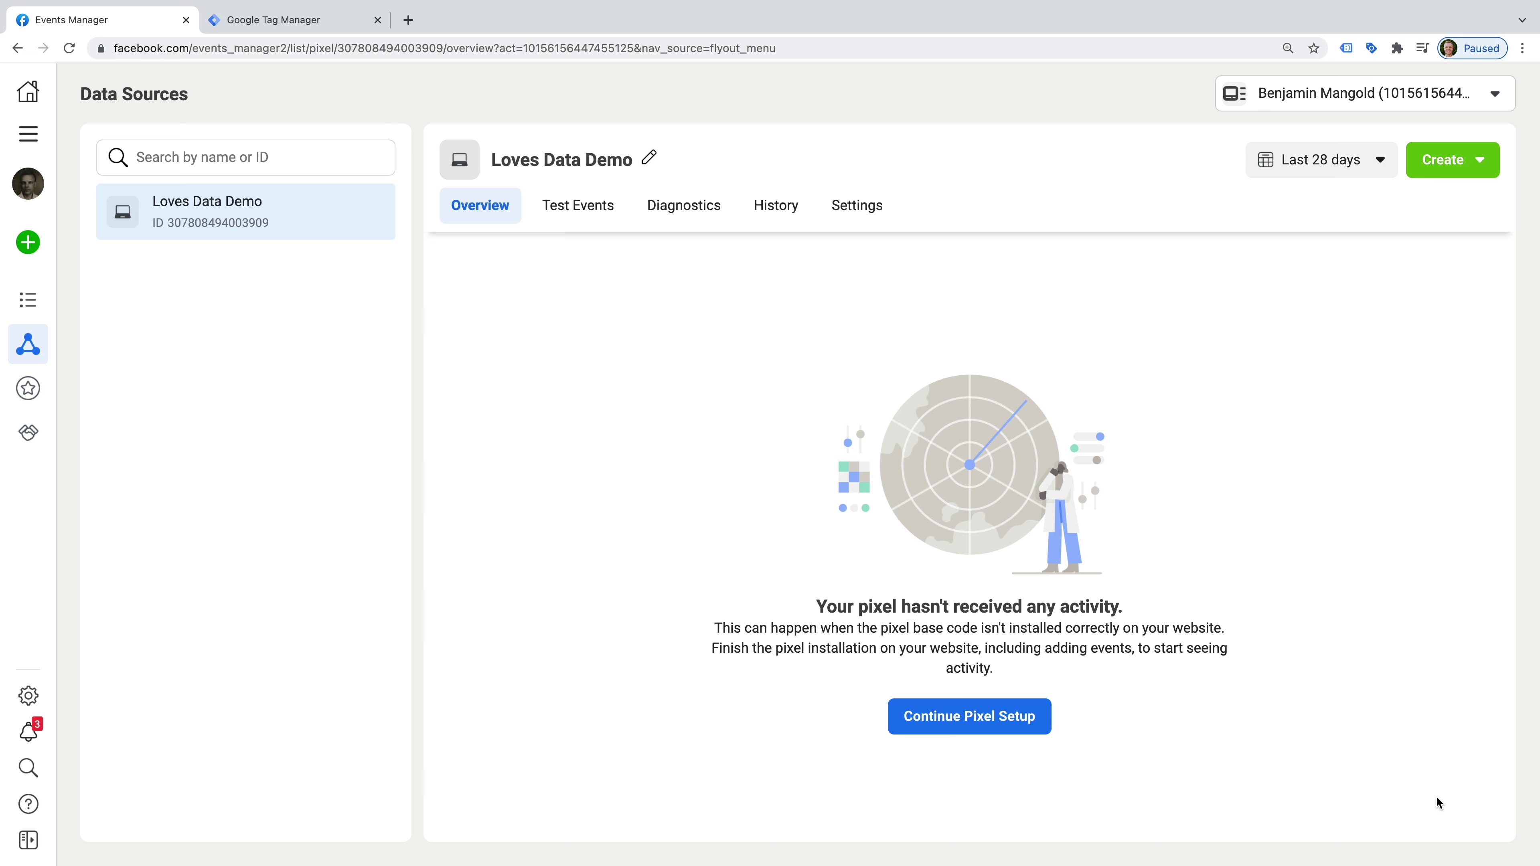
# Go to the Custom Conversions page and start creating a new custom conversion
pyautogui.click(1446, 173)
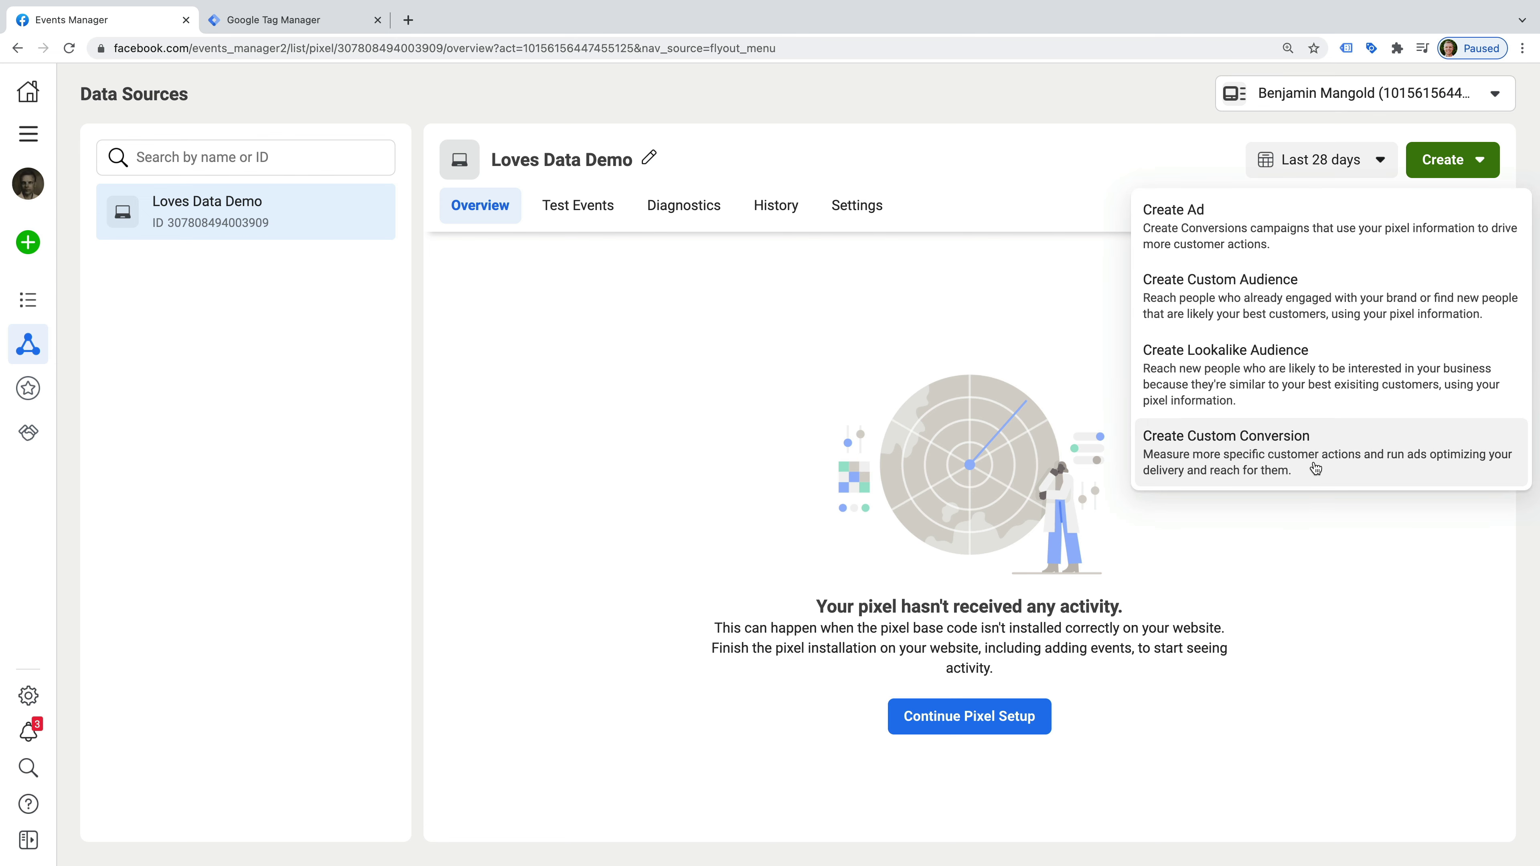
pyautogui.moveTo(31, 276)
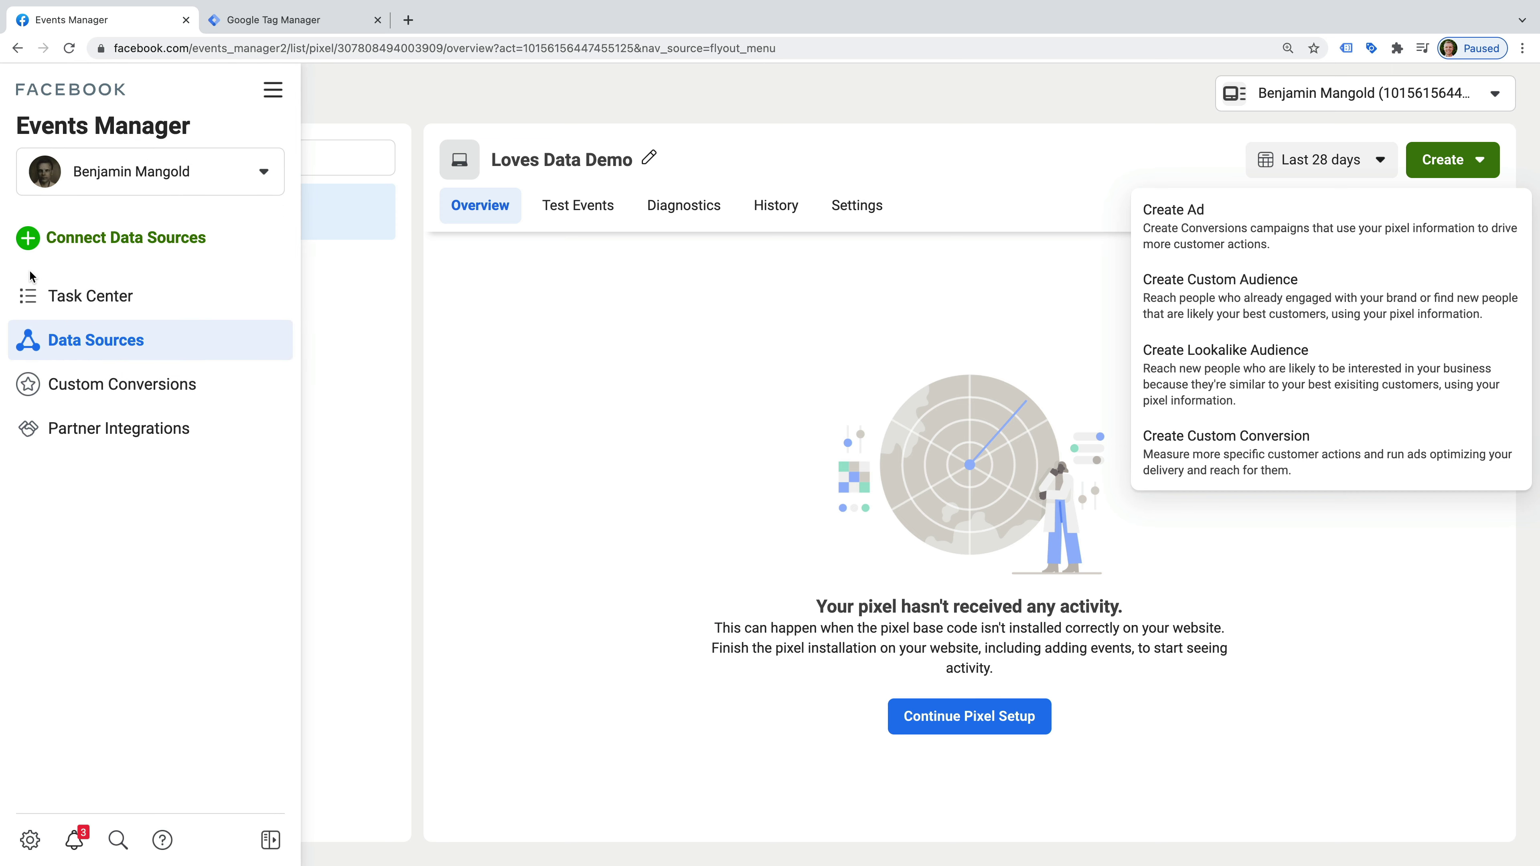
pyautogui.click(217, 391)
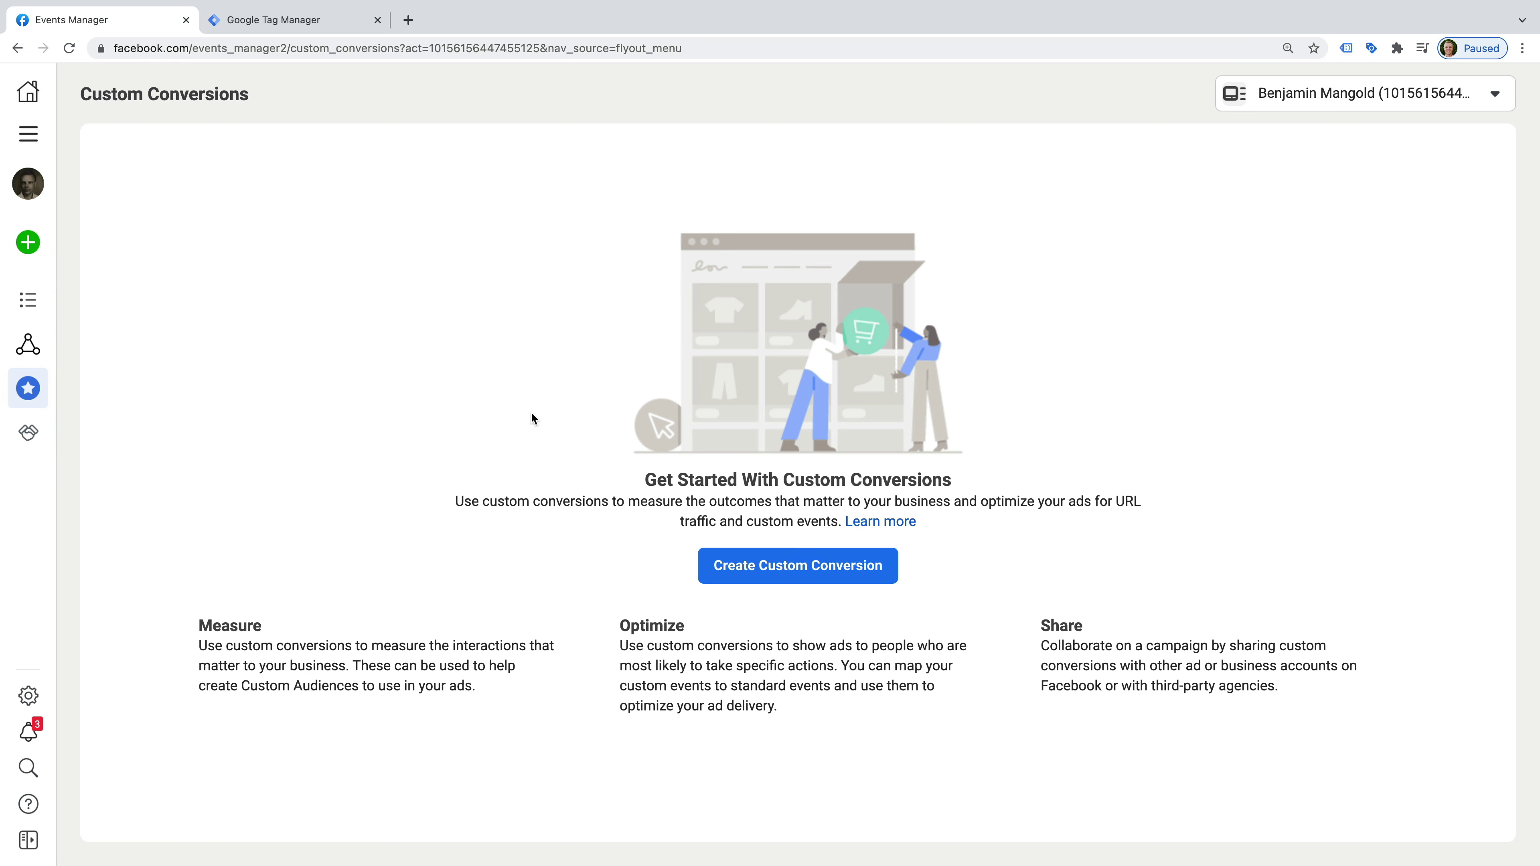
pyautogui.click(786, 567)
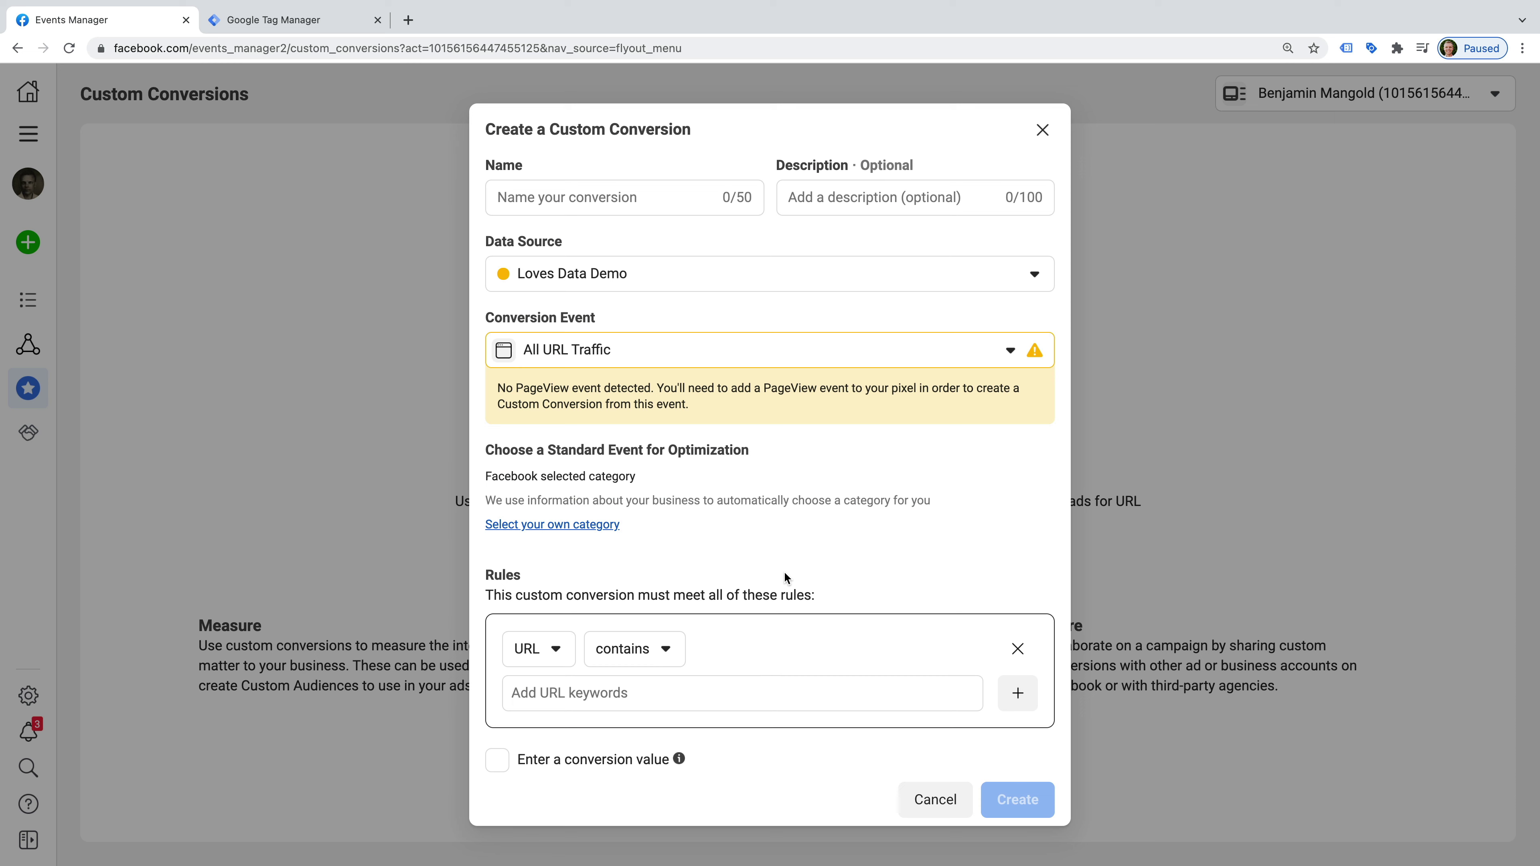
# Name the custom conversion Lead Form and keep All URL Traffic as its conversion event
pyautogui.click(595, 199)
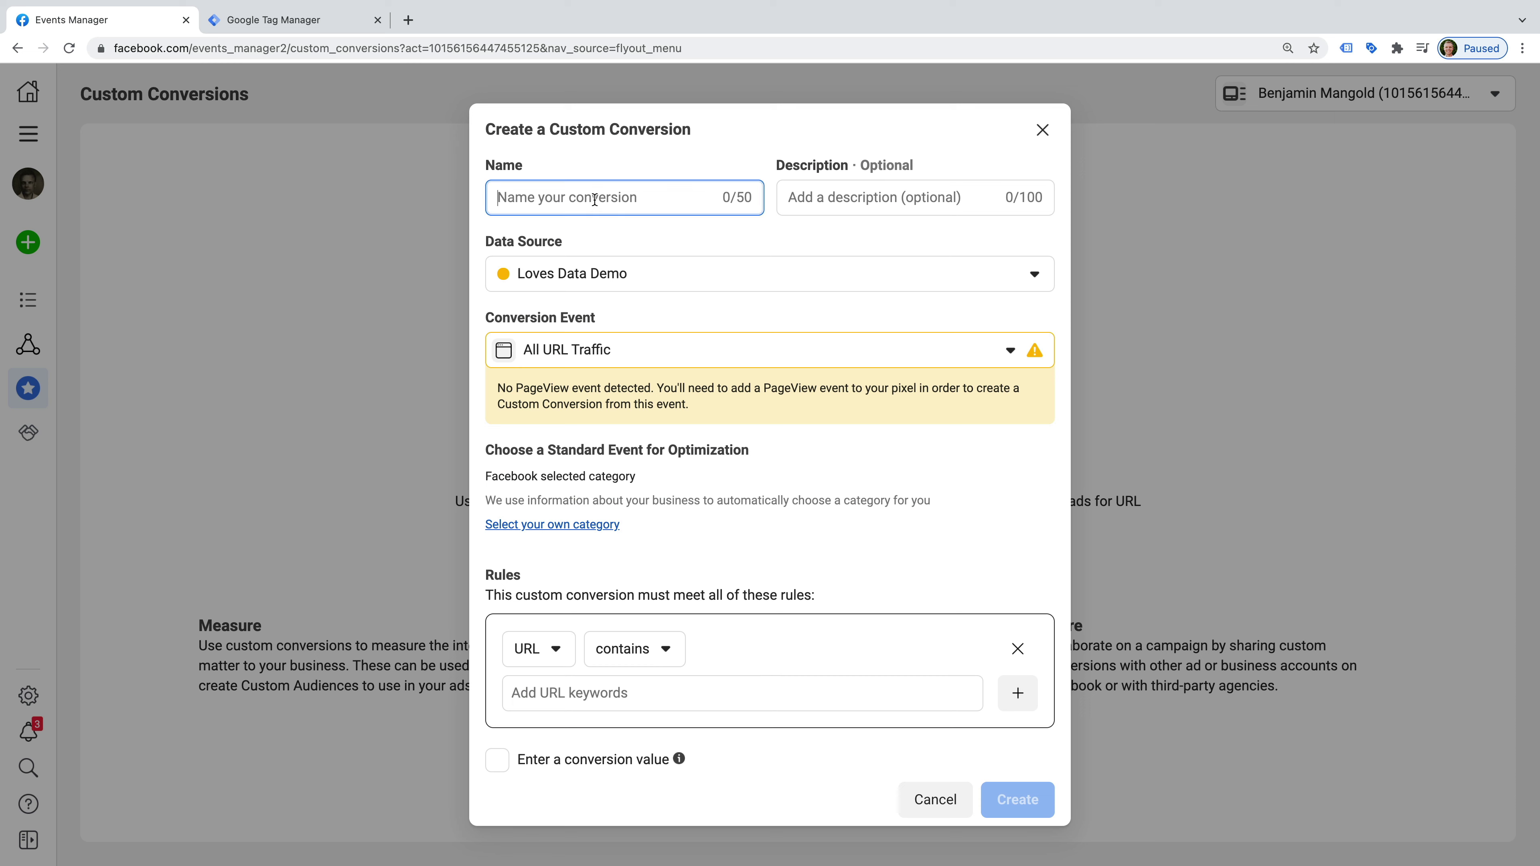
pyautogui.write('Lead Form')
pyautogui.click(695, 356)
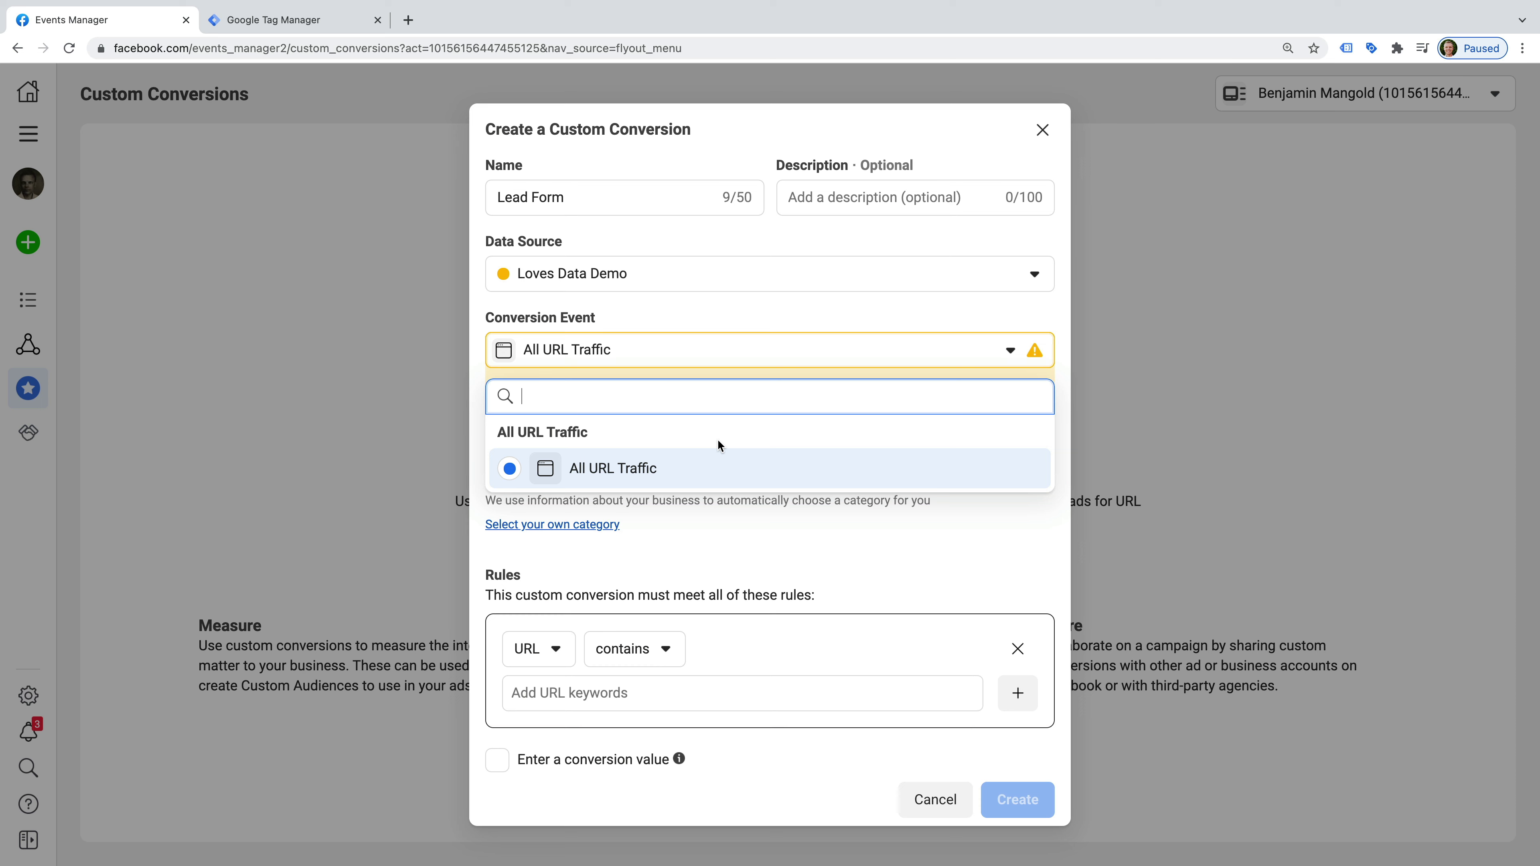
pyautogui.click(694, 315)
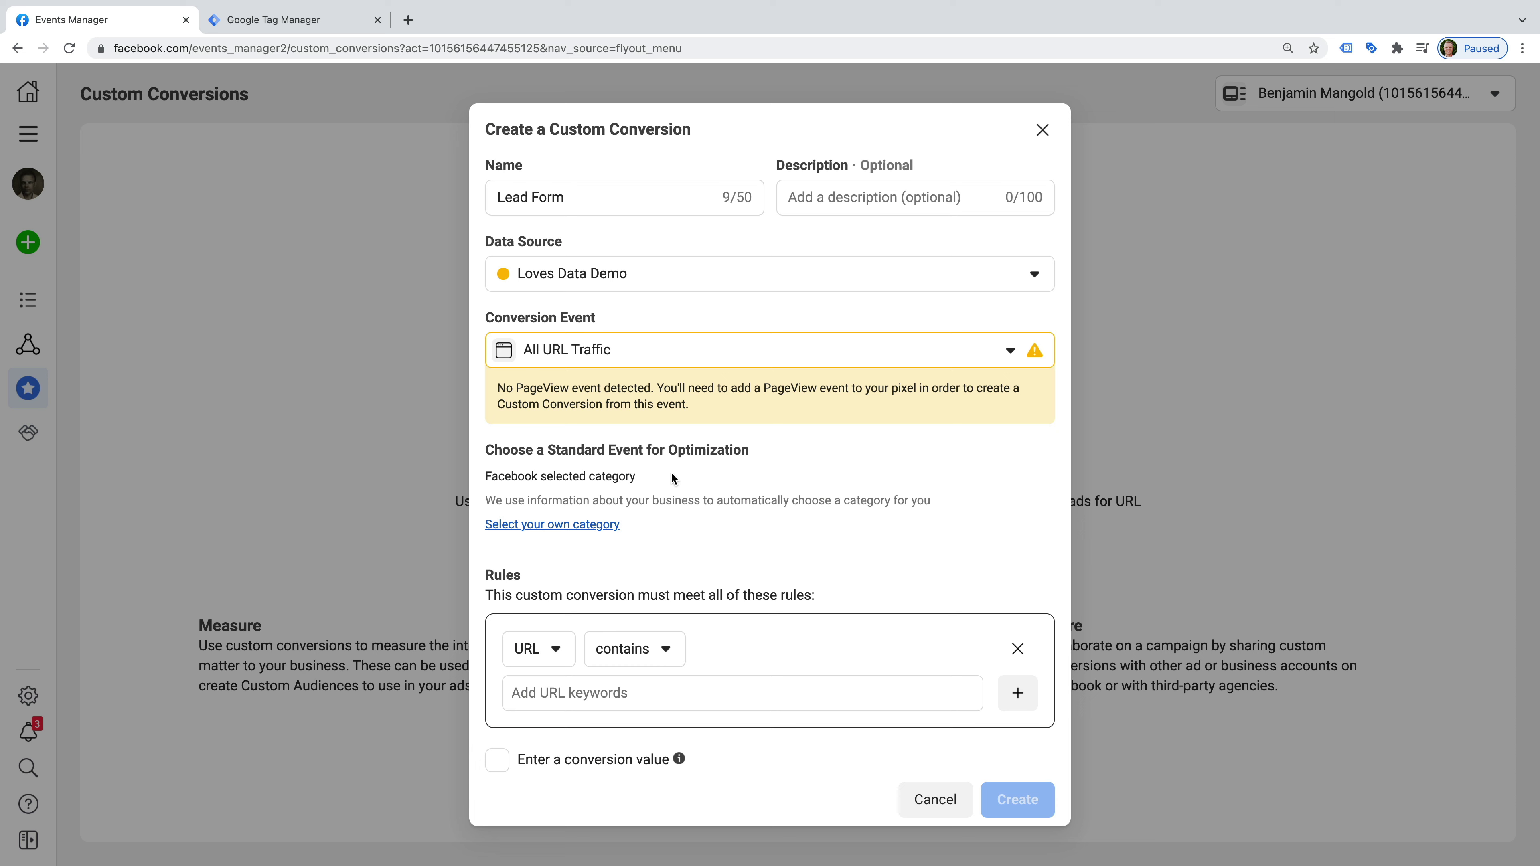
# Choose to select your own category, review the standard events and pick Facebook selected category (Recommended)
pyautogui.click(530, 525)
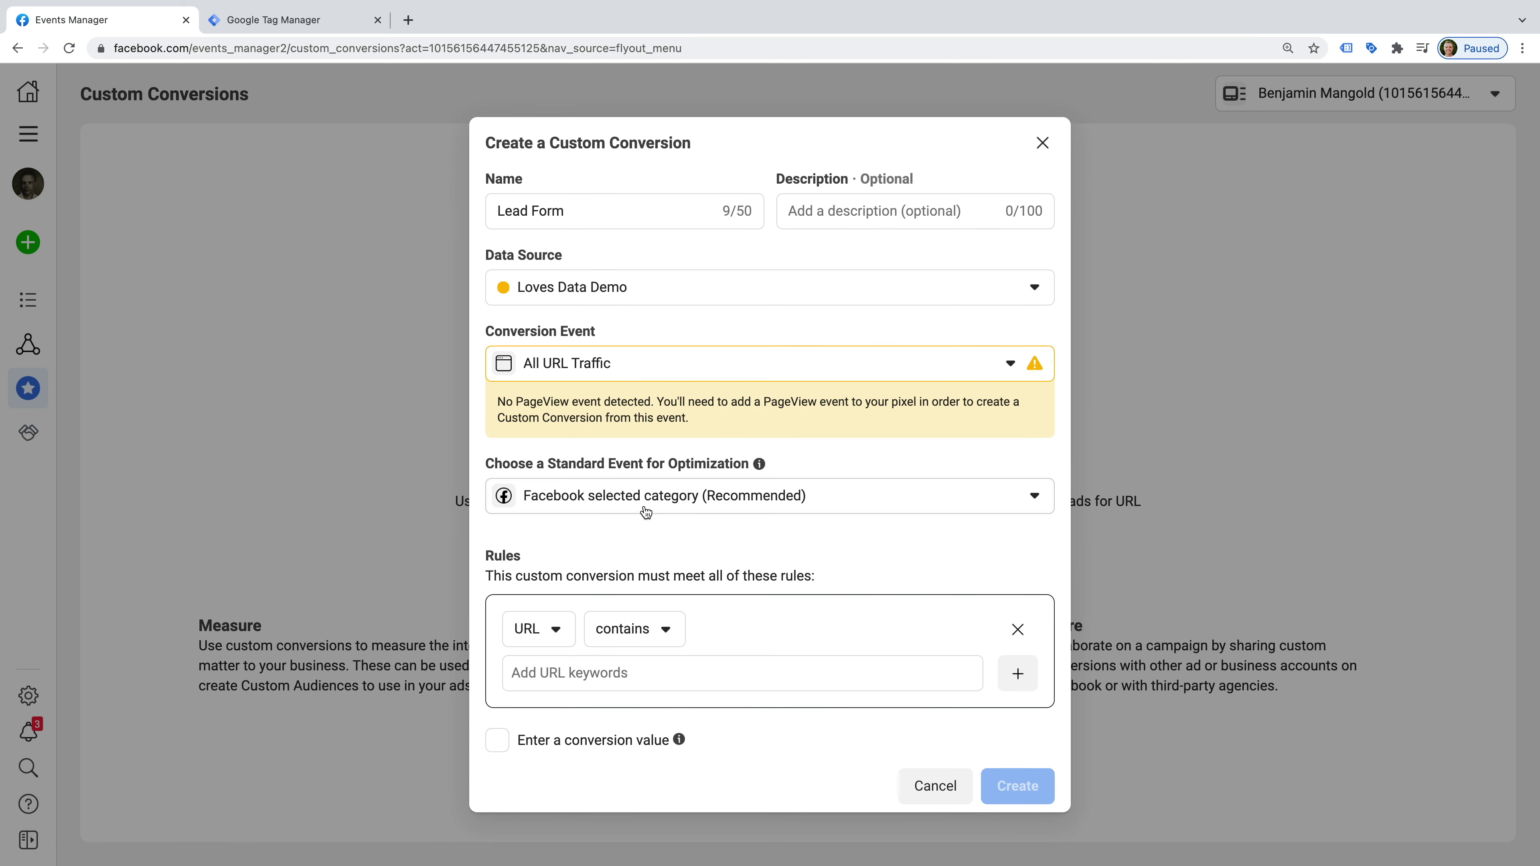
pyautogui.click(676, 503)
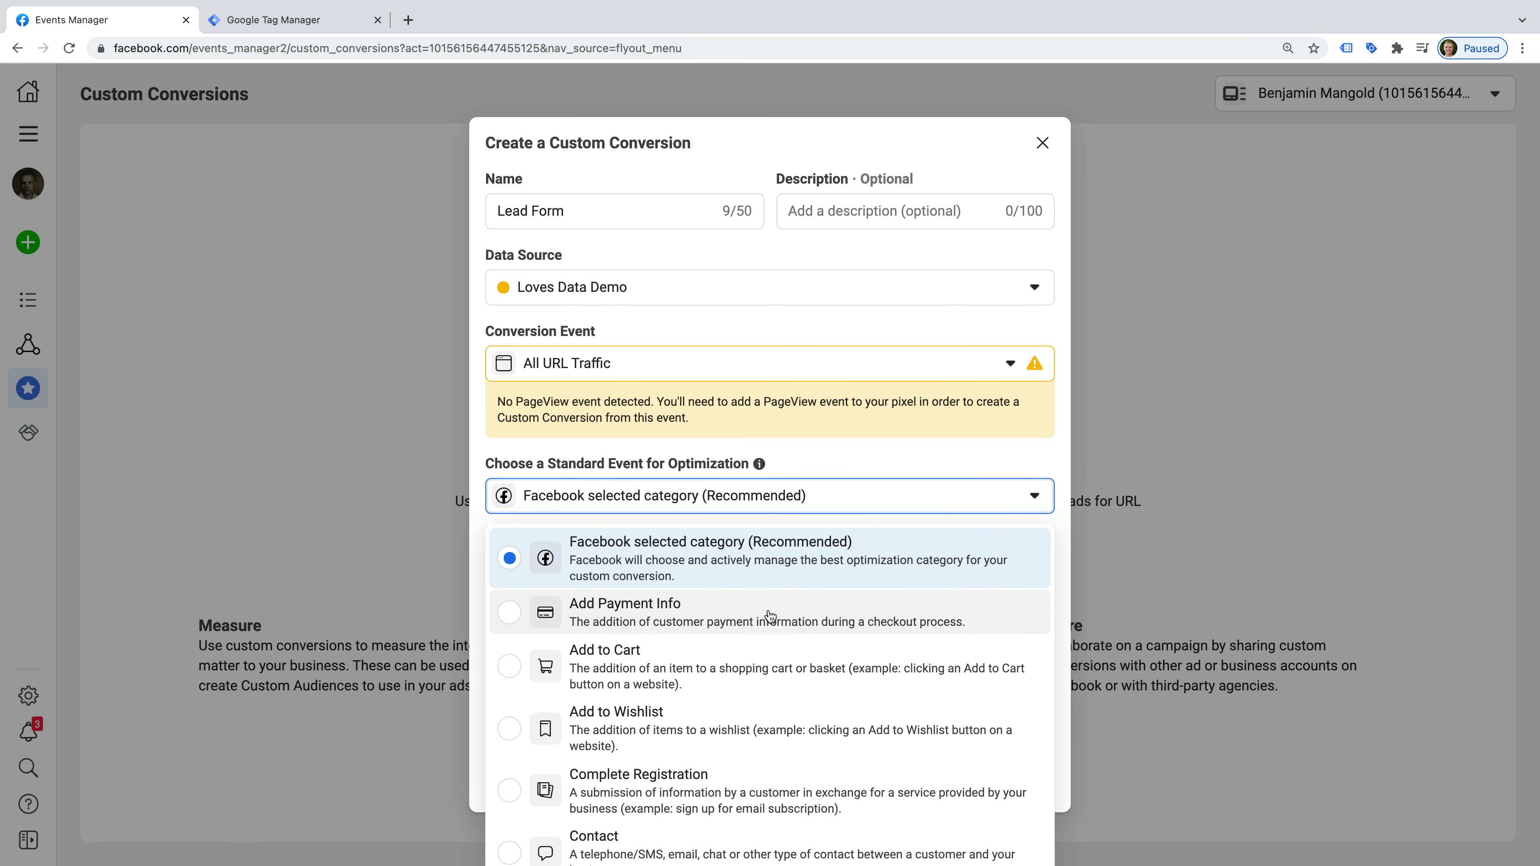
pyautogui.scroll(-3, 770, 617)
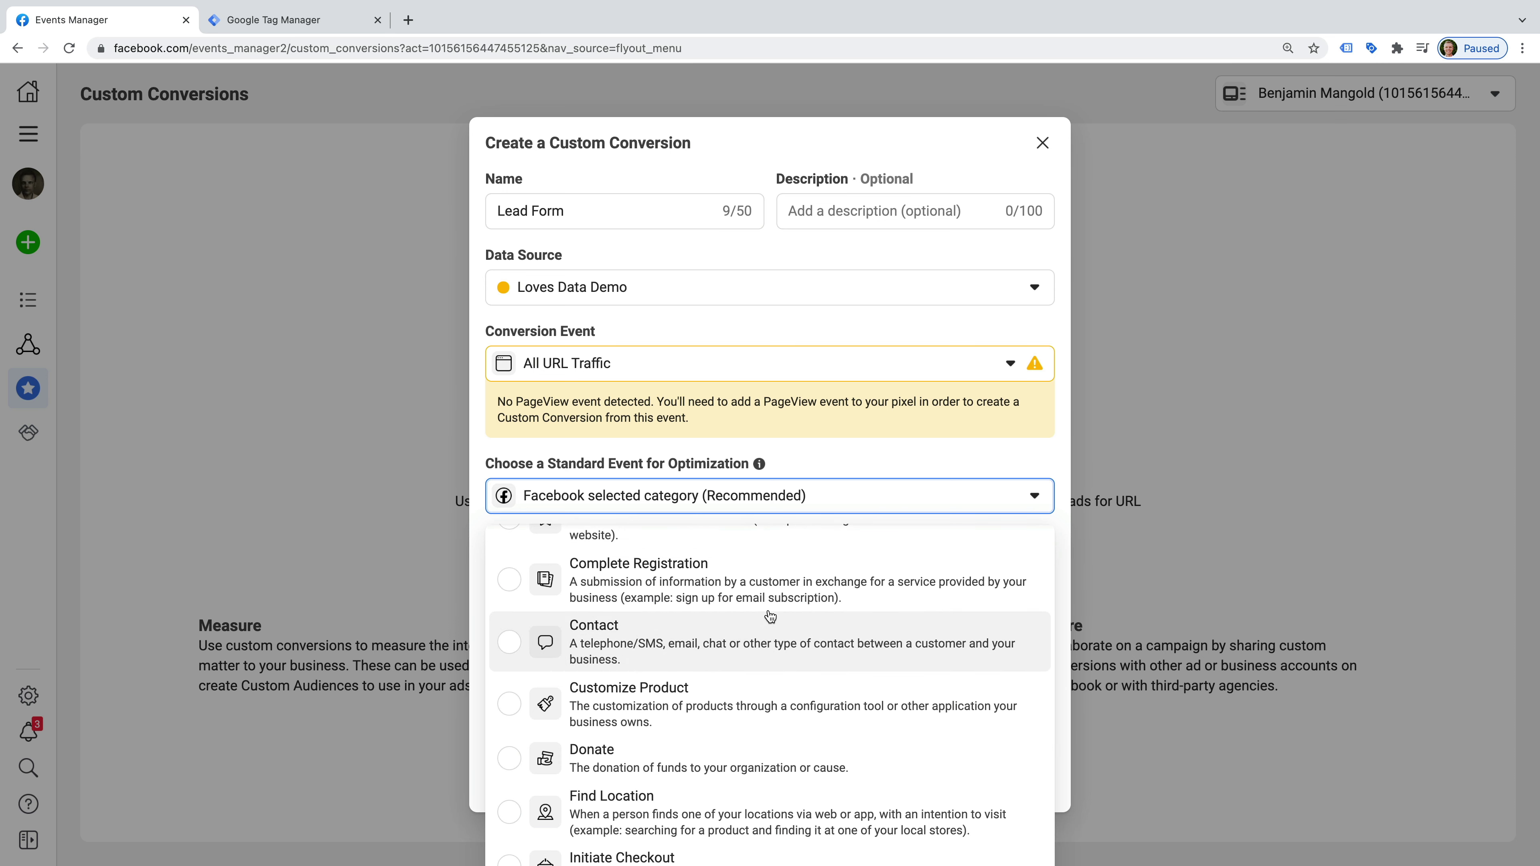
pyautogui.scroll(-3, 770, 617)
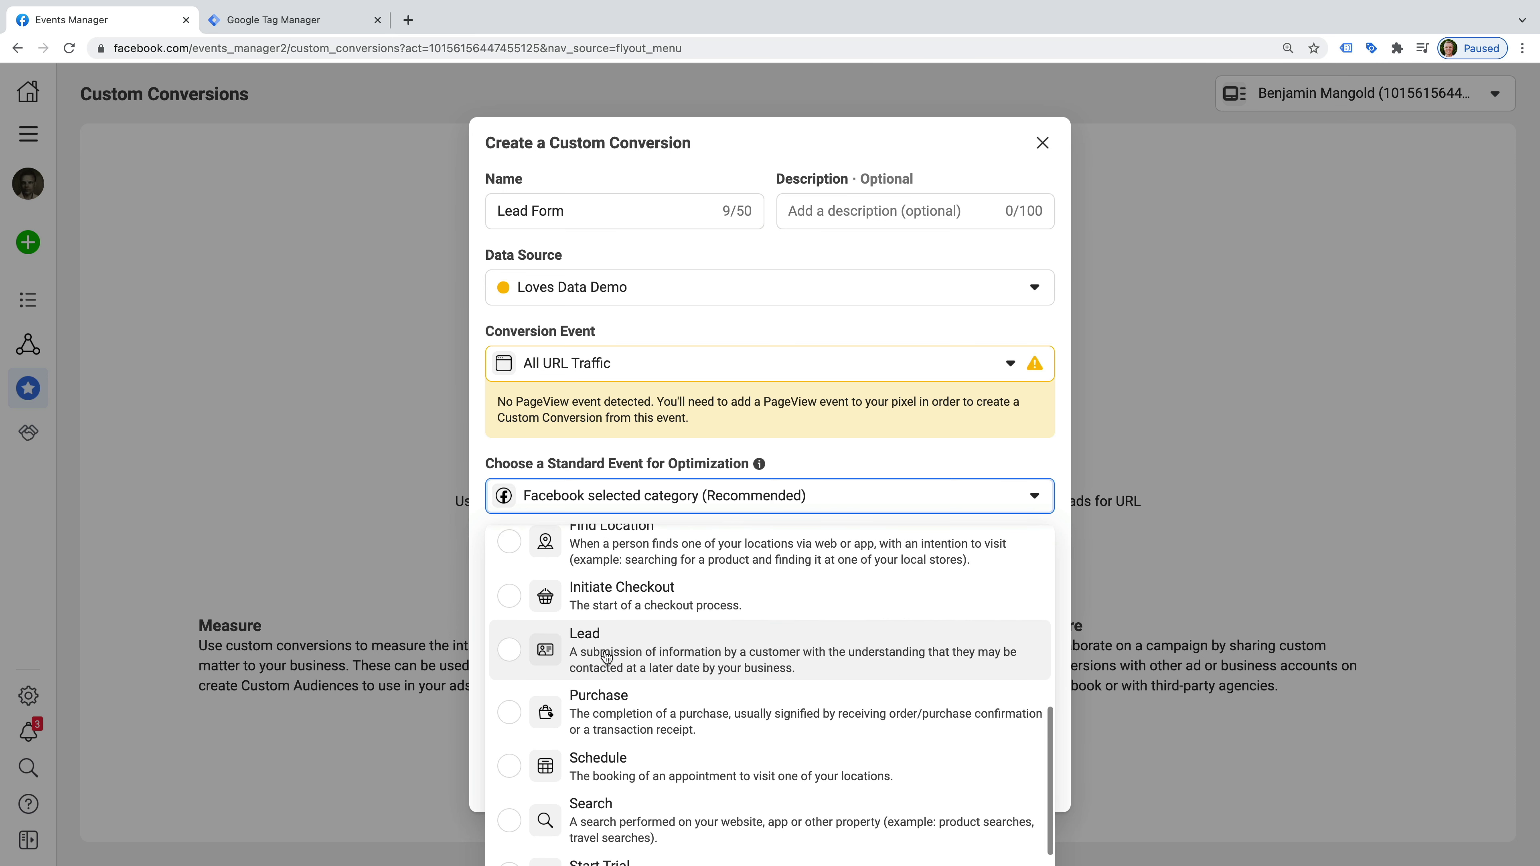
pyautogui.scroll(6, 706, 628)
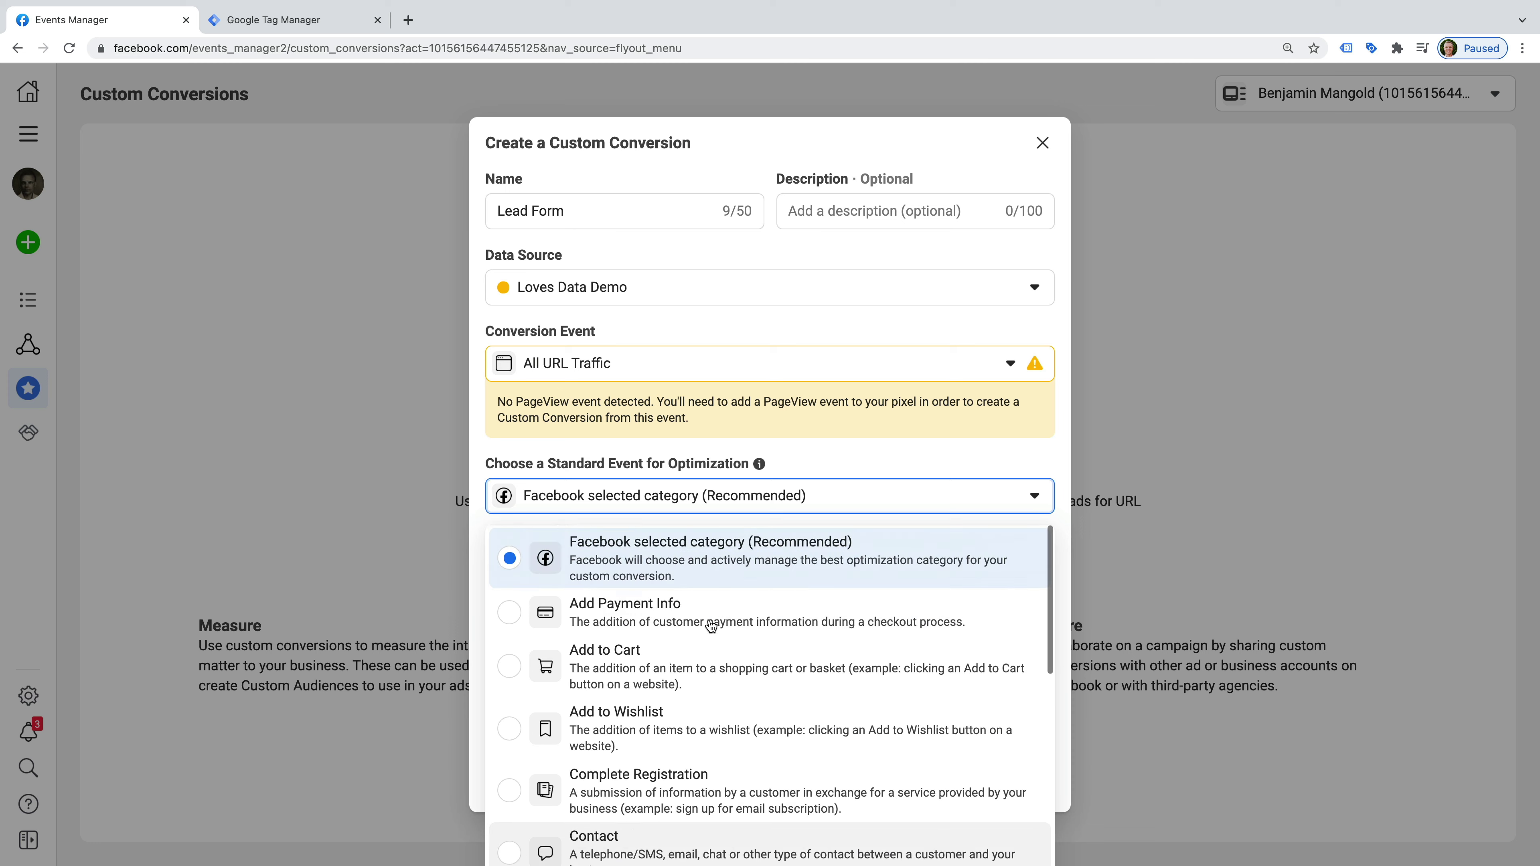
pyautogui.click(888, 561)
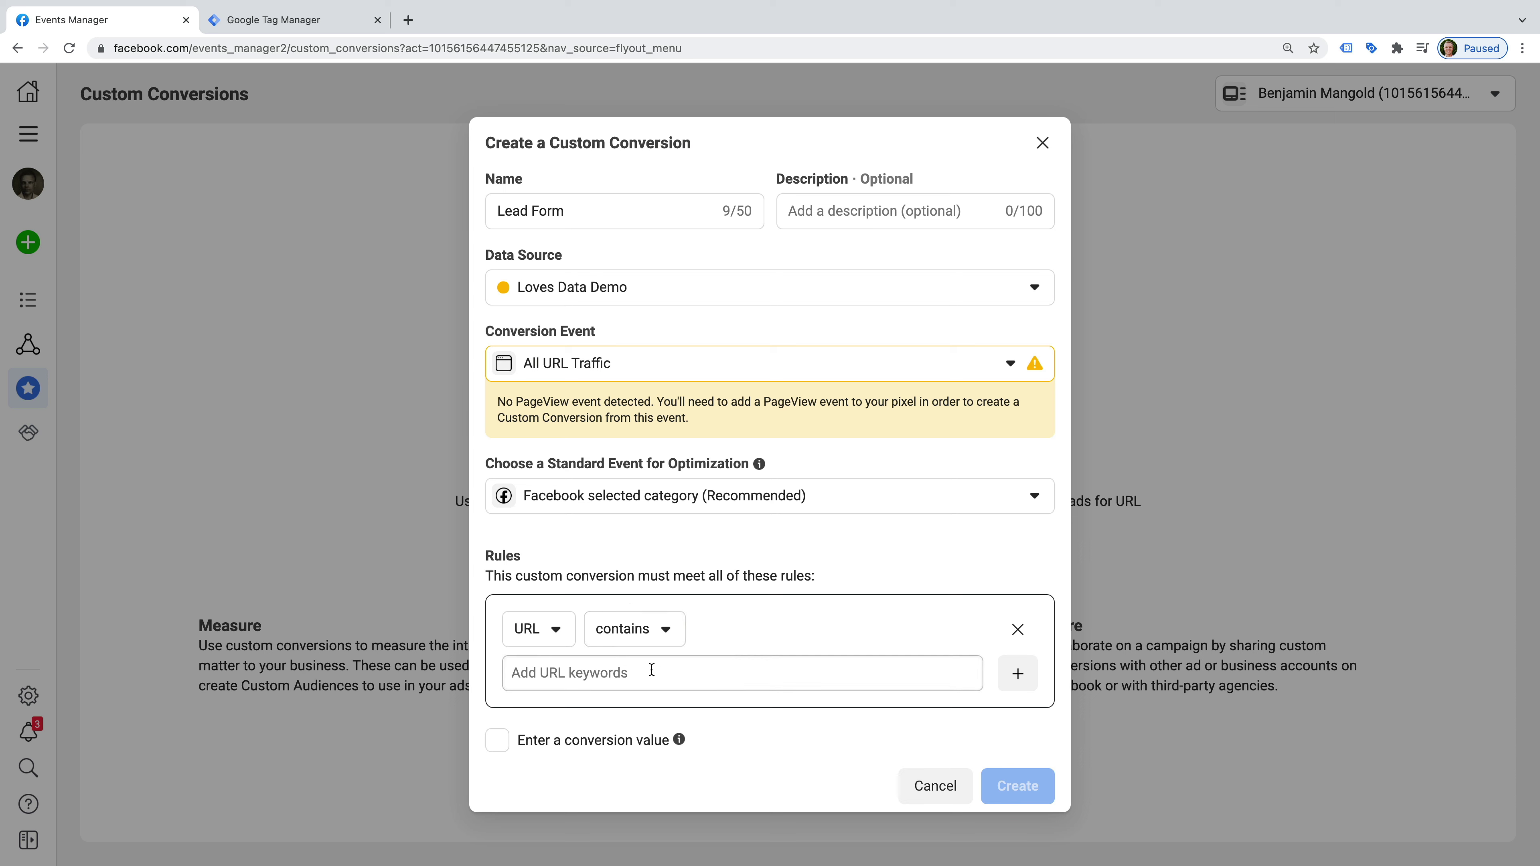
# Define the conversion rule so that the URL contains /thank-you
pyautogui.click(659, 638)
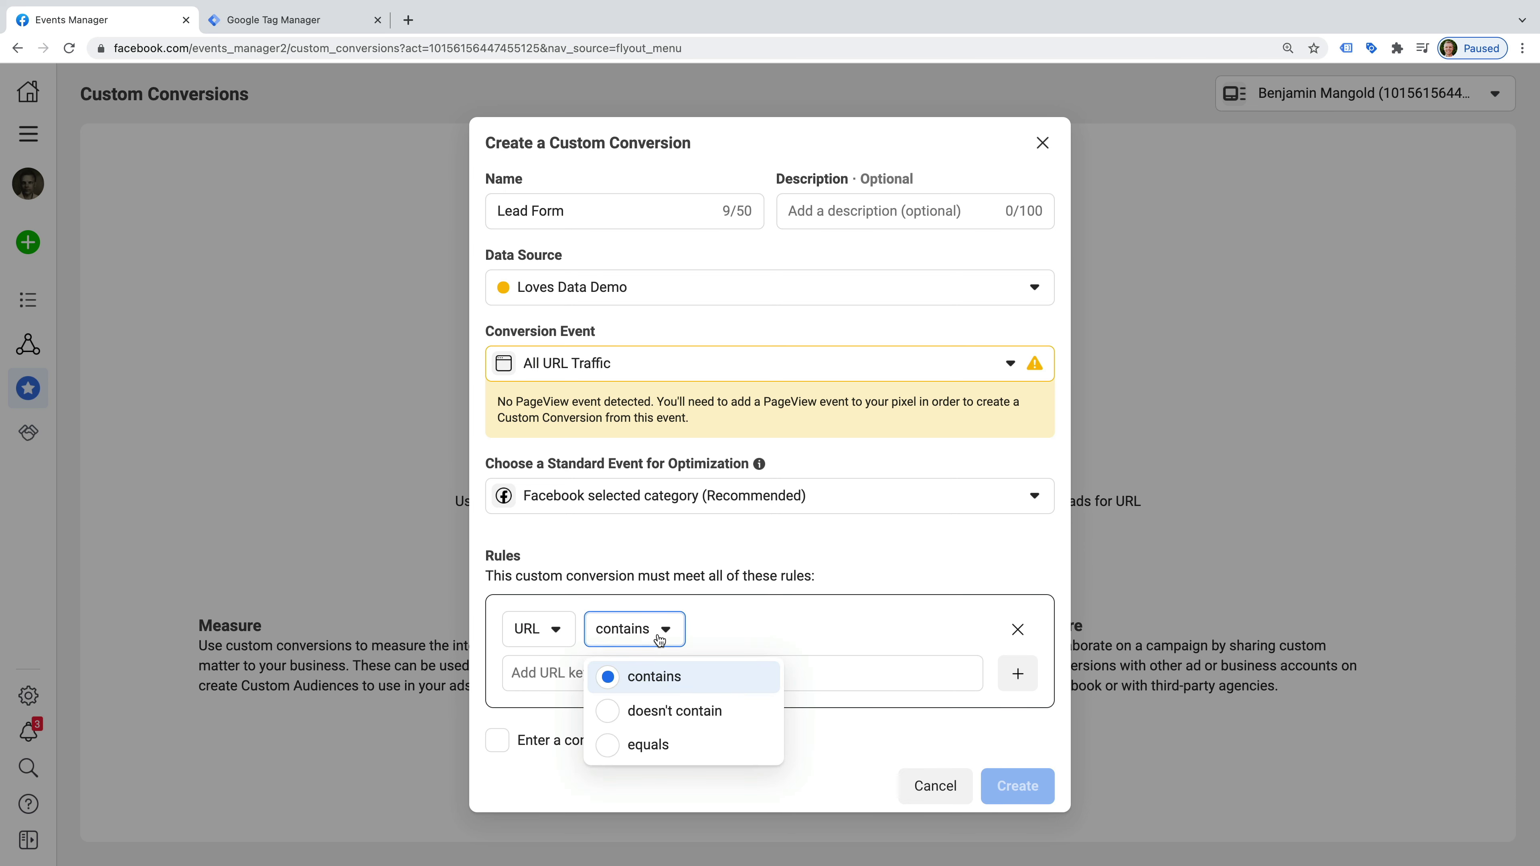
pyautogui.click(727, 639)
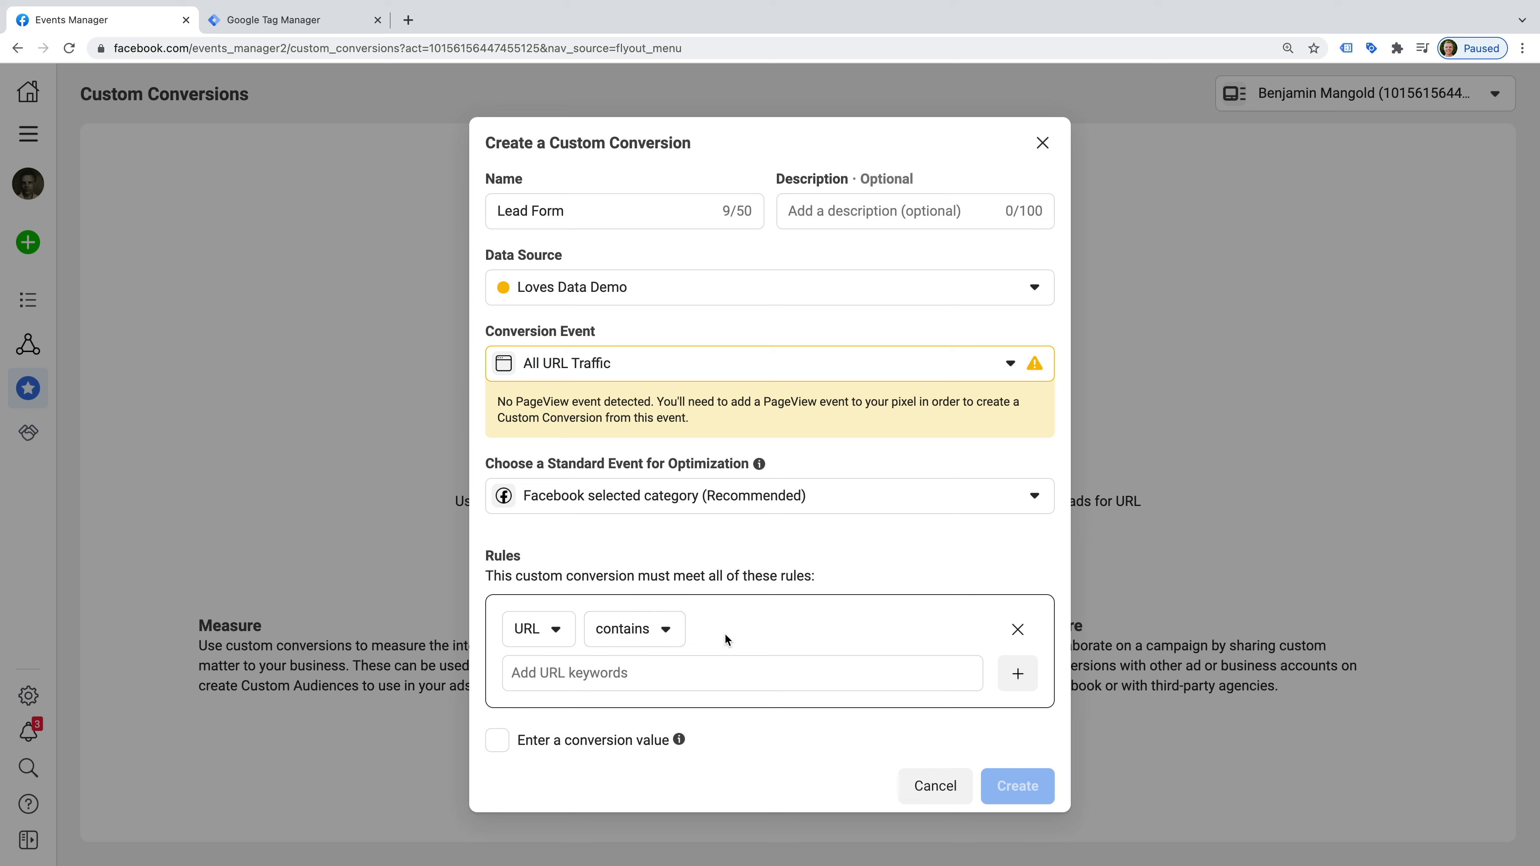
pyautogui.click(669, 675)
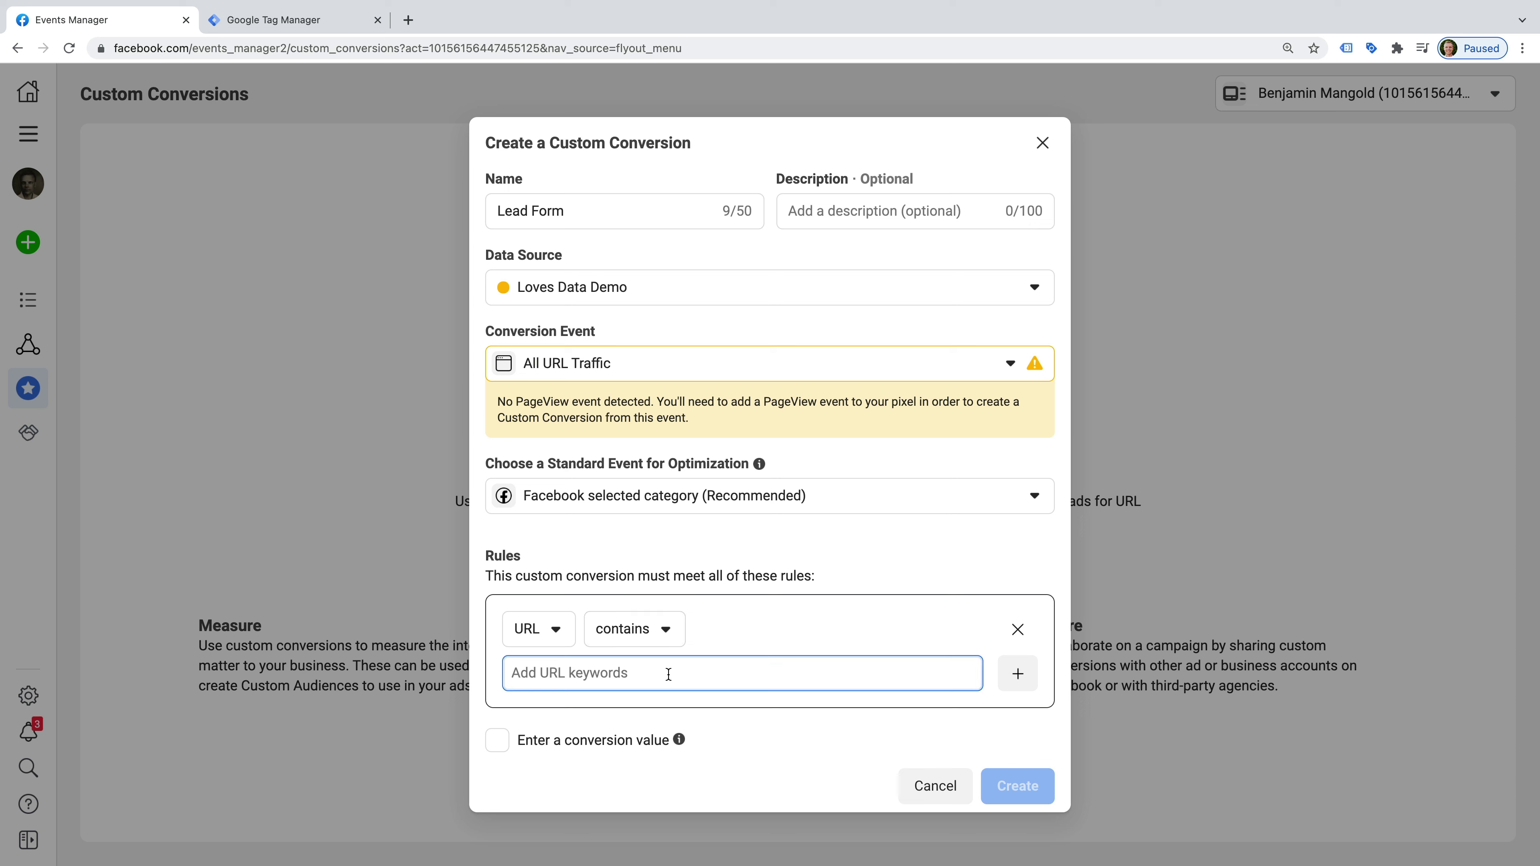
pyautogui.write('/thank-you')
# Enable the conversion value for the custom conversion and set it to $10.00
pyautogui.click(499, 740)
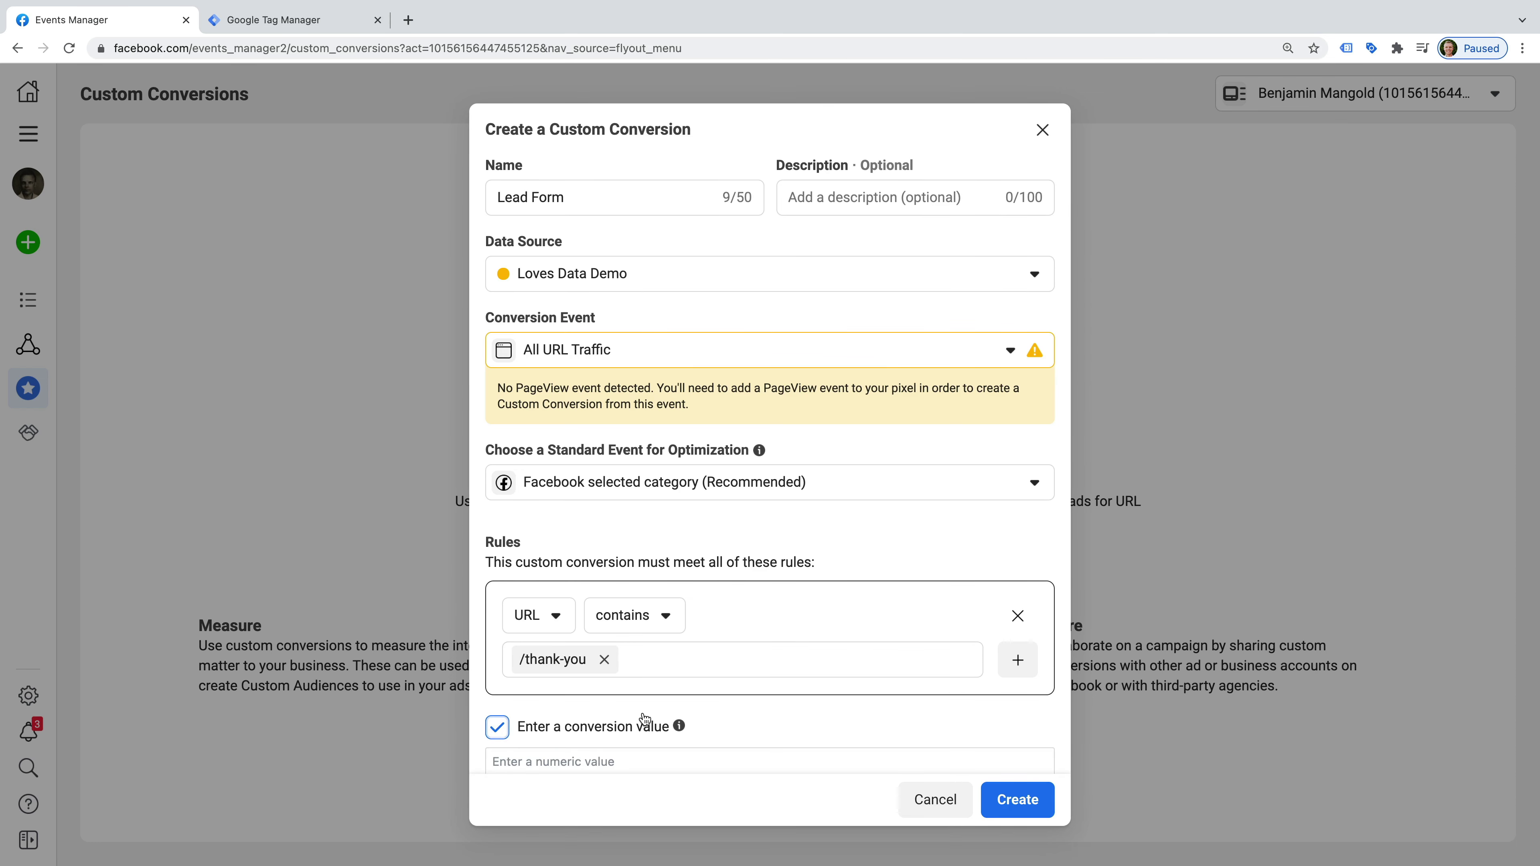
pyautogui.click(648, 744)
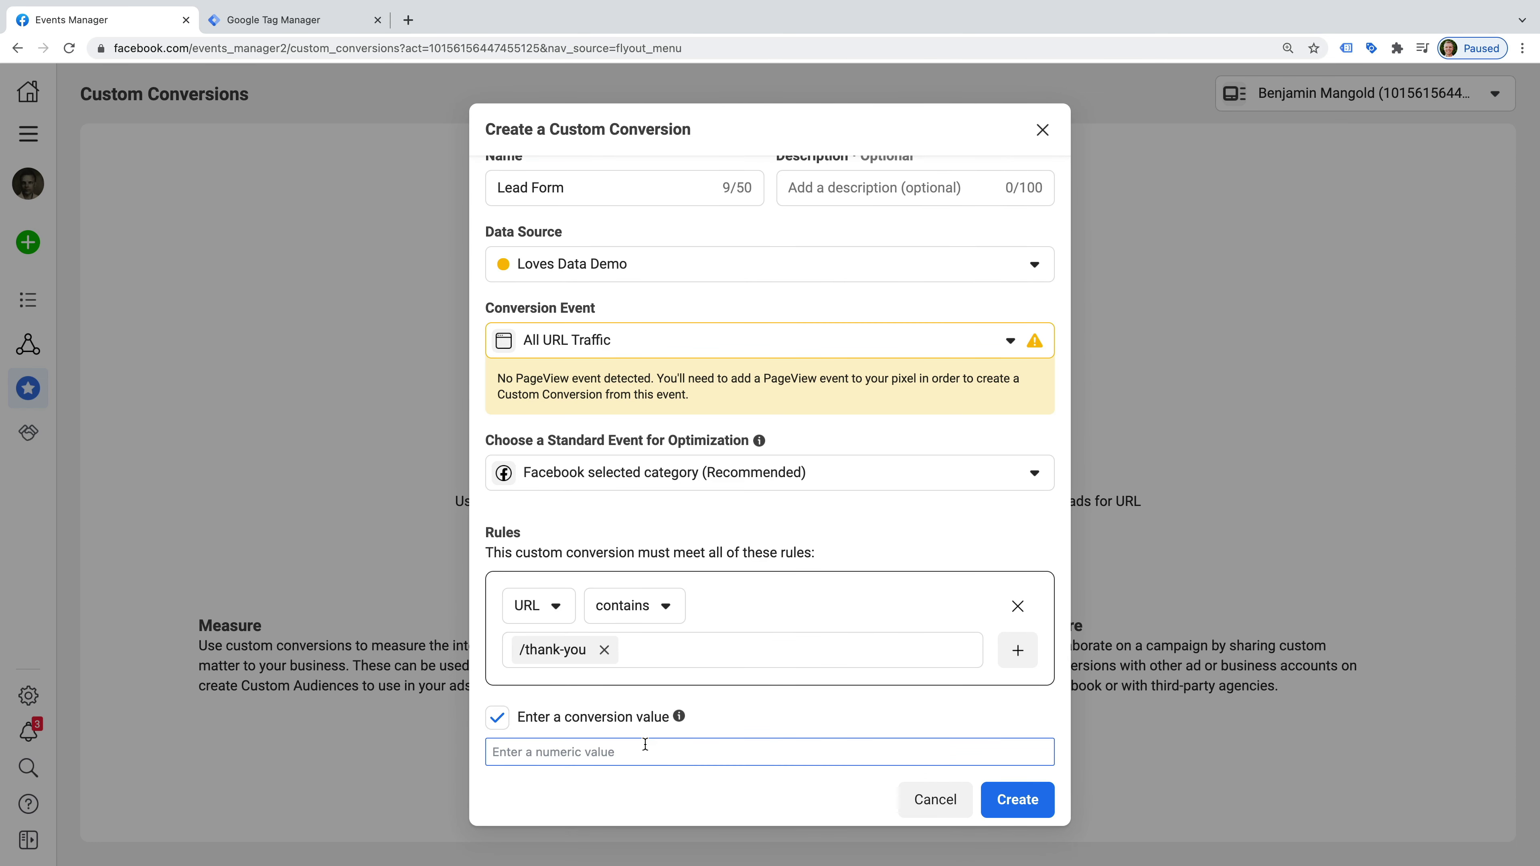
pyautogui.write('10')
pyautogui.click(740, 720)
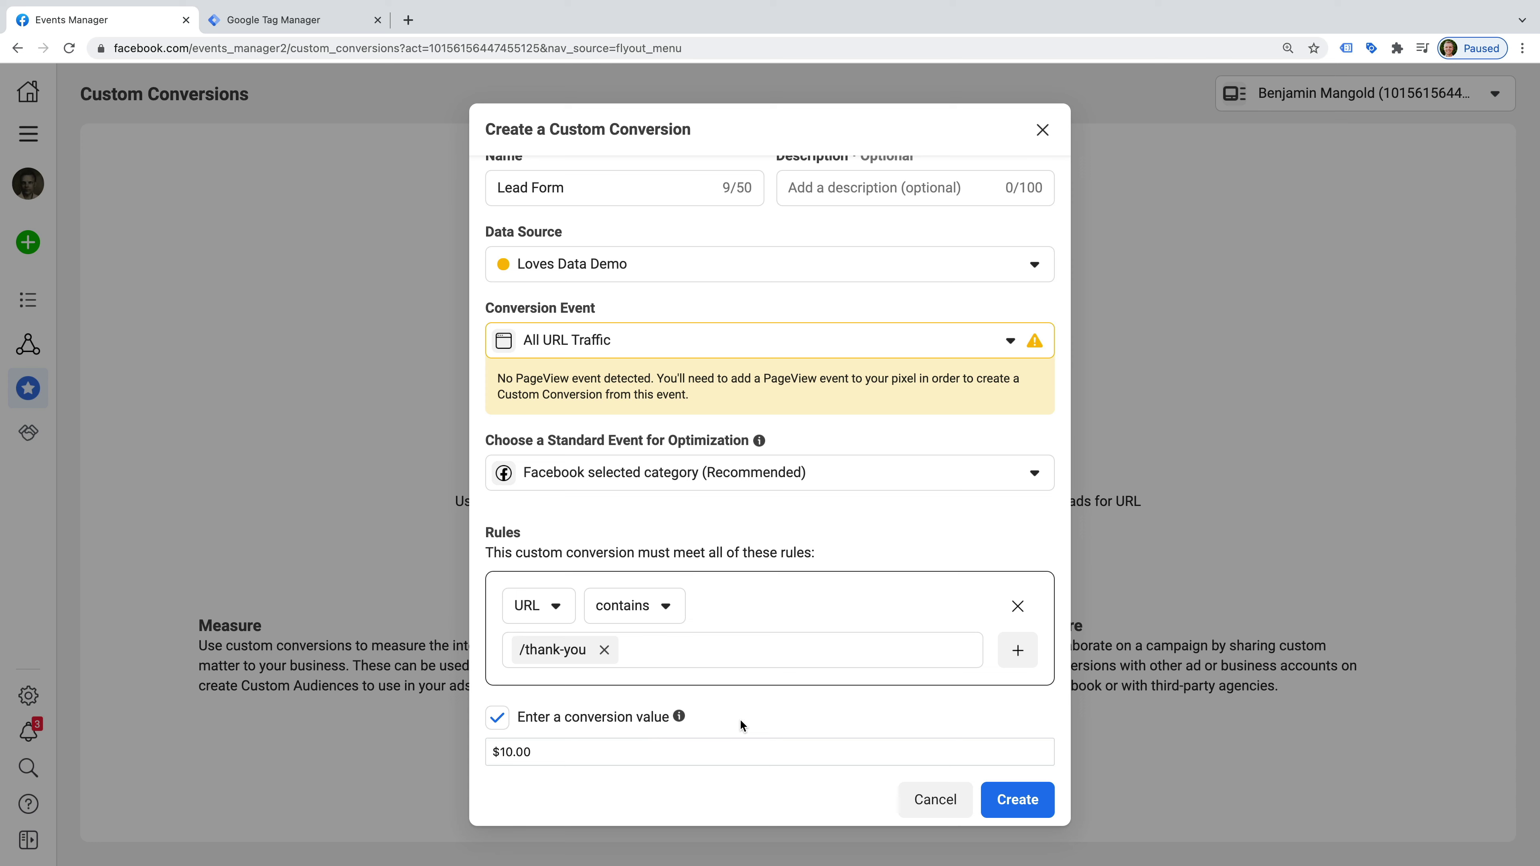
# Create the Lead Form custom conversion and open the web event configuration of lovesdata.net for editing
pyautogui.click(1031, 802)
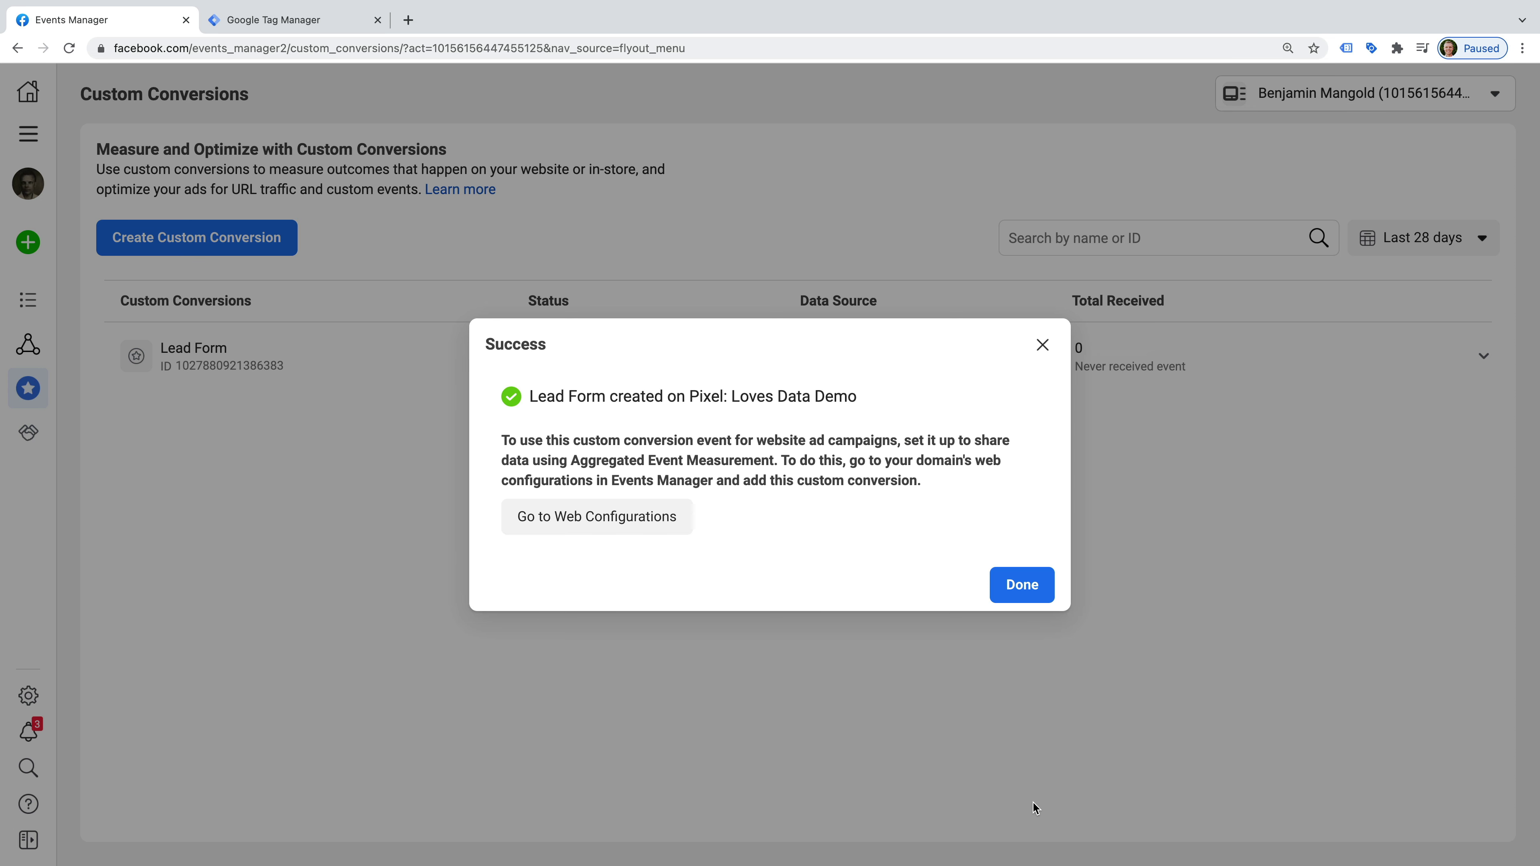
pyautogui.click(569, 530)
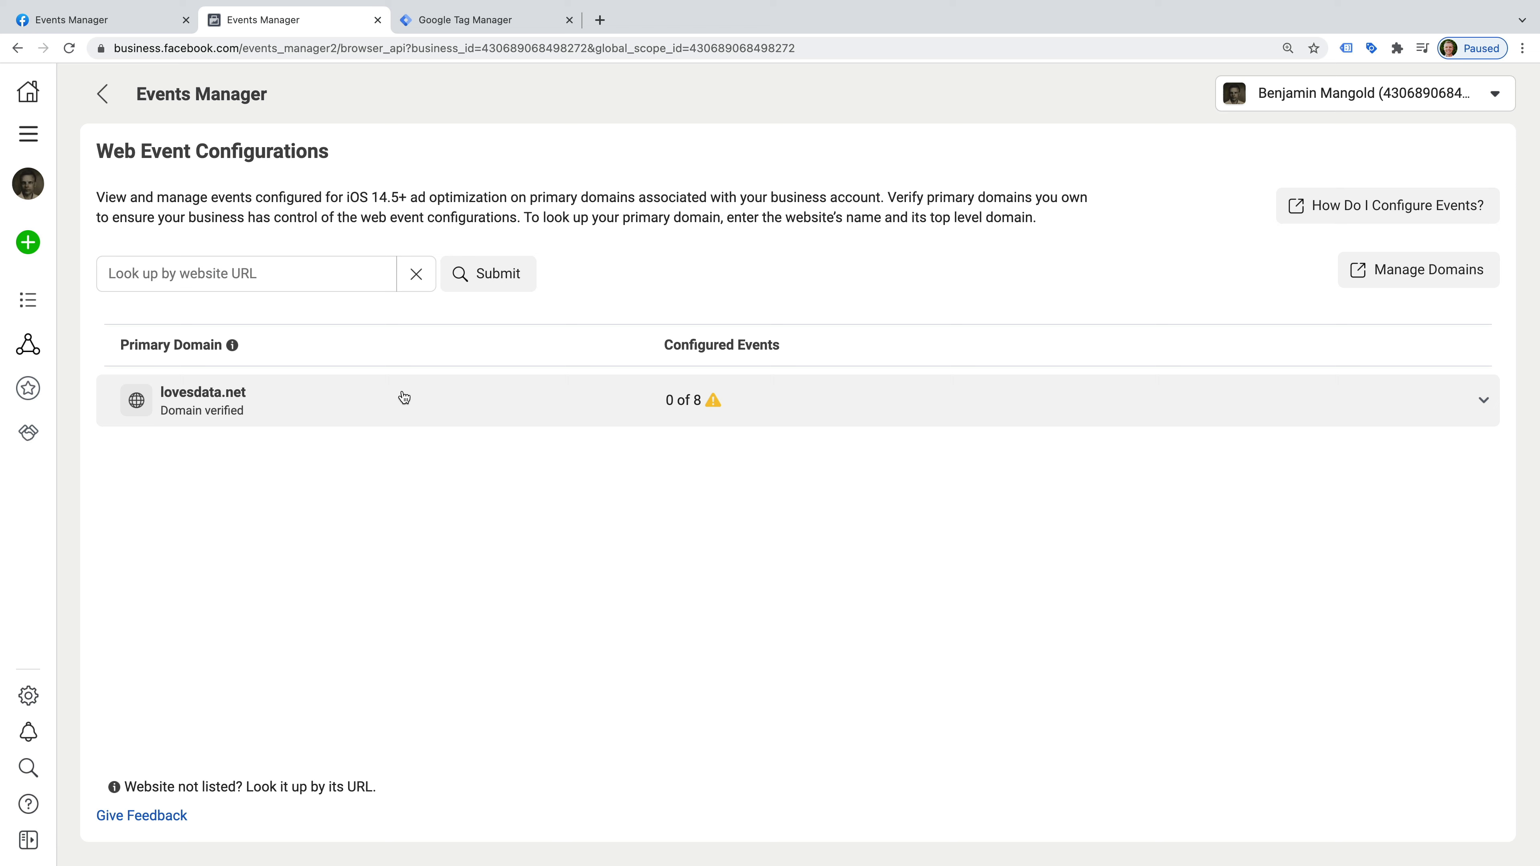
pyautogui.click(363, 408)
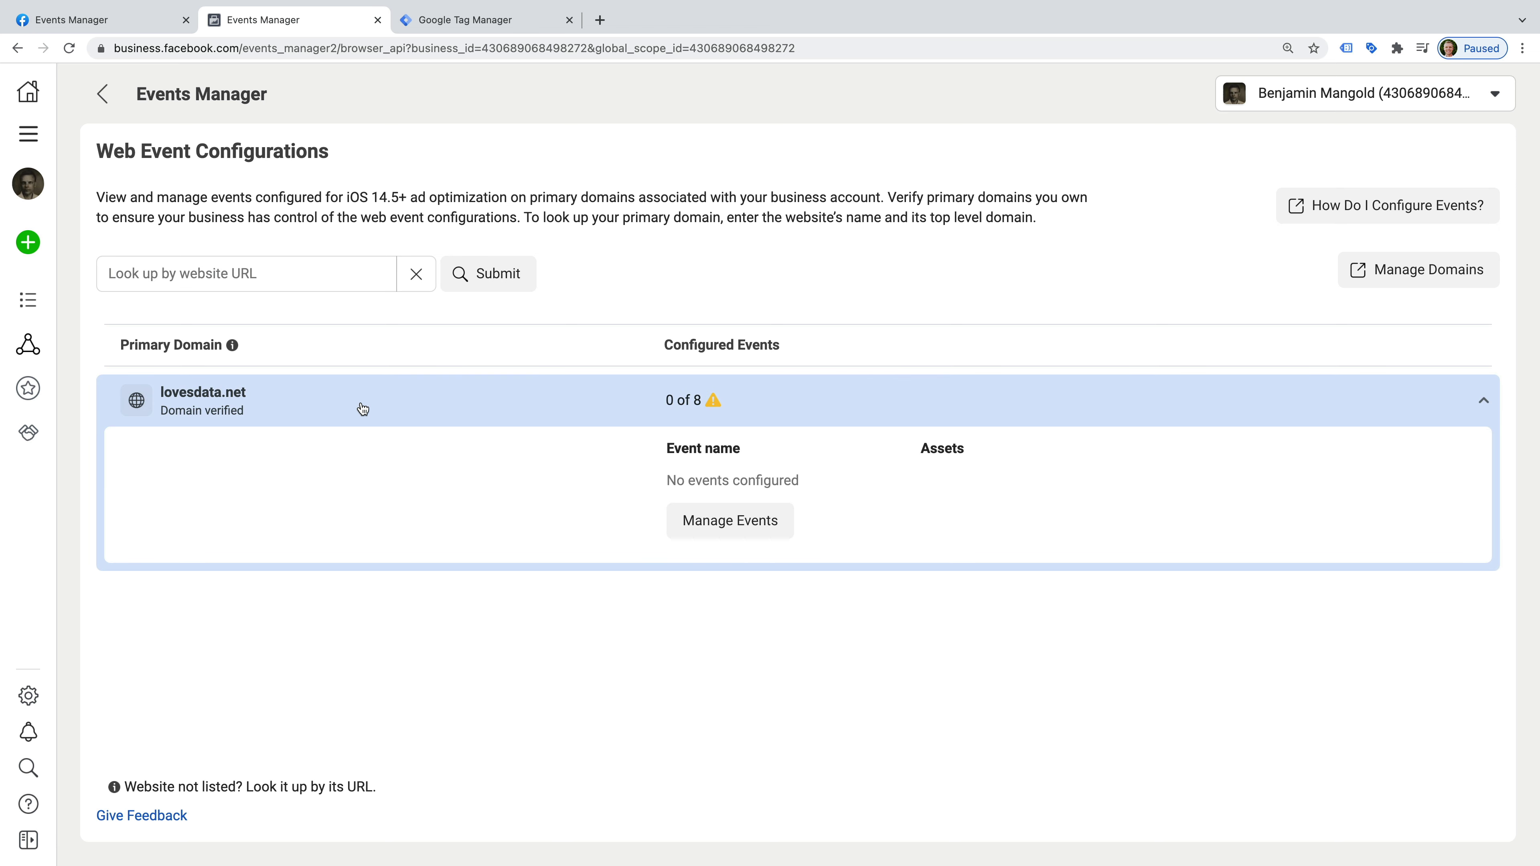
pyautogui.click(727, 522)
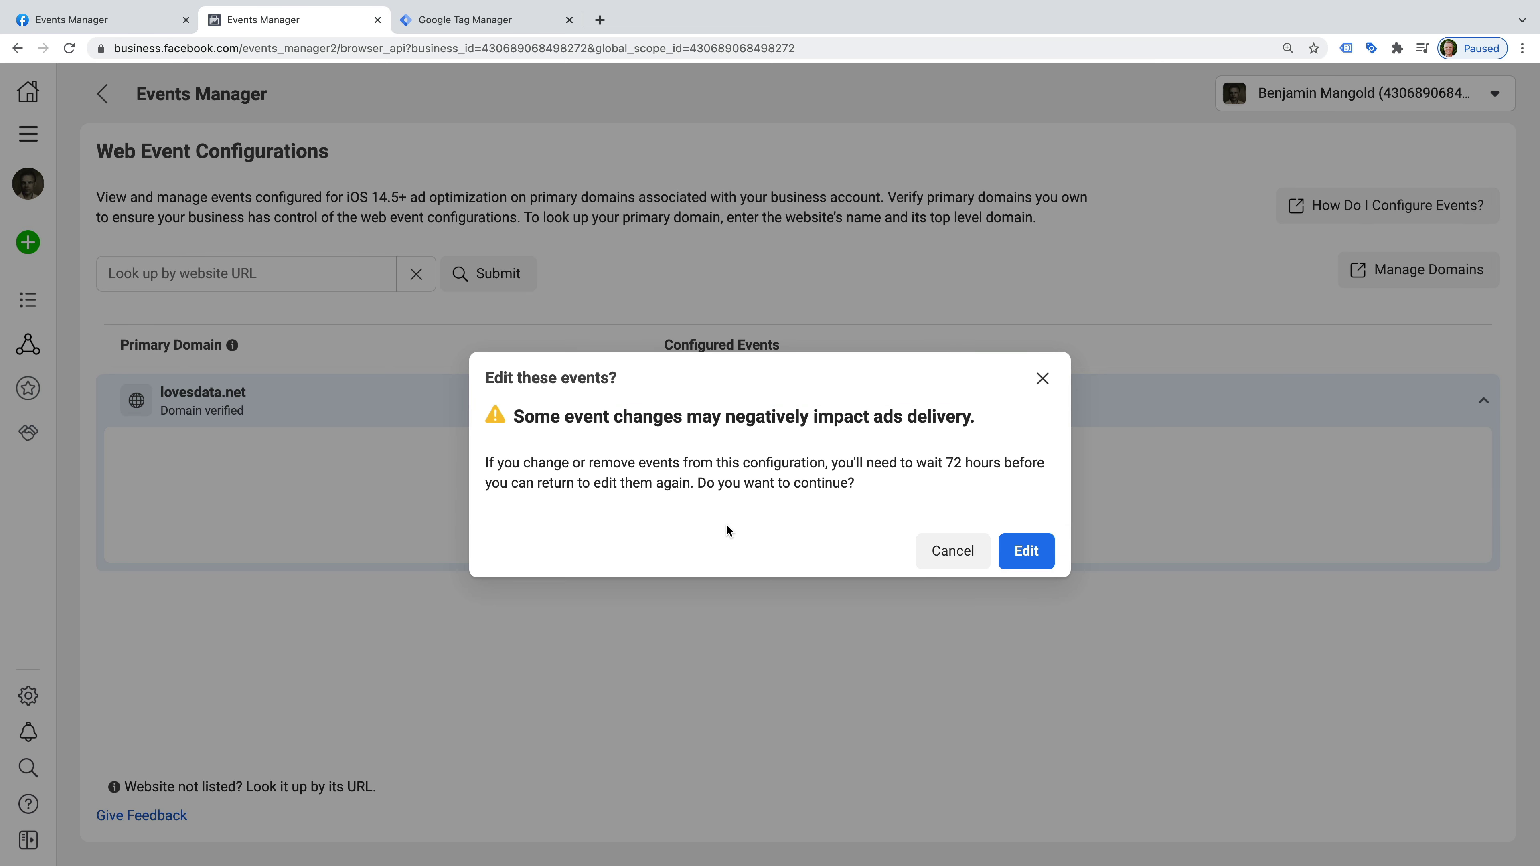
pyautogui.click(1025, 545)
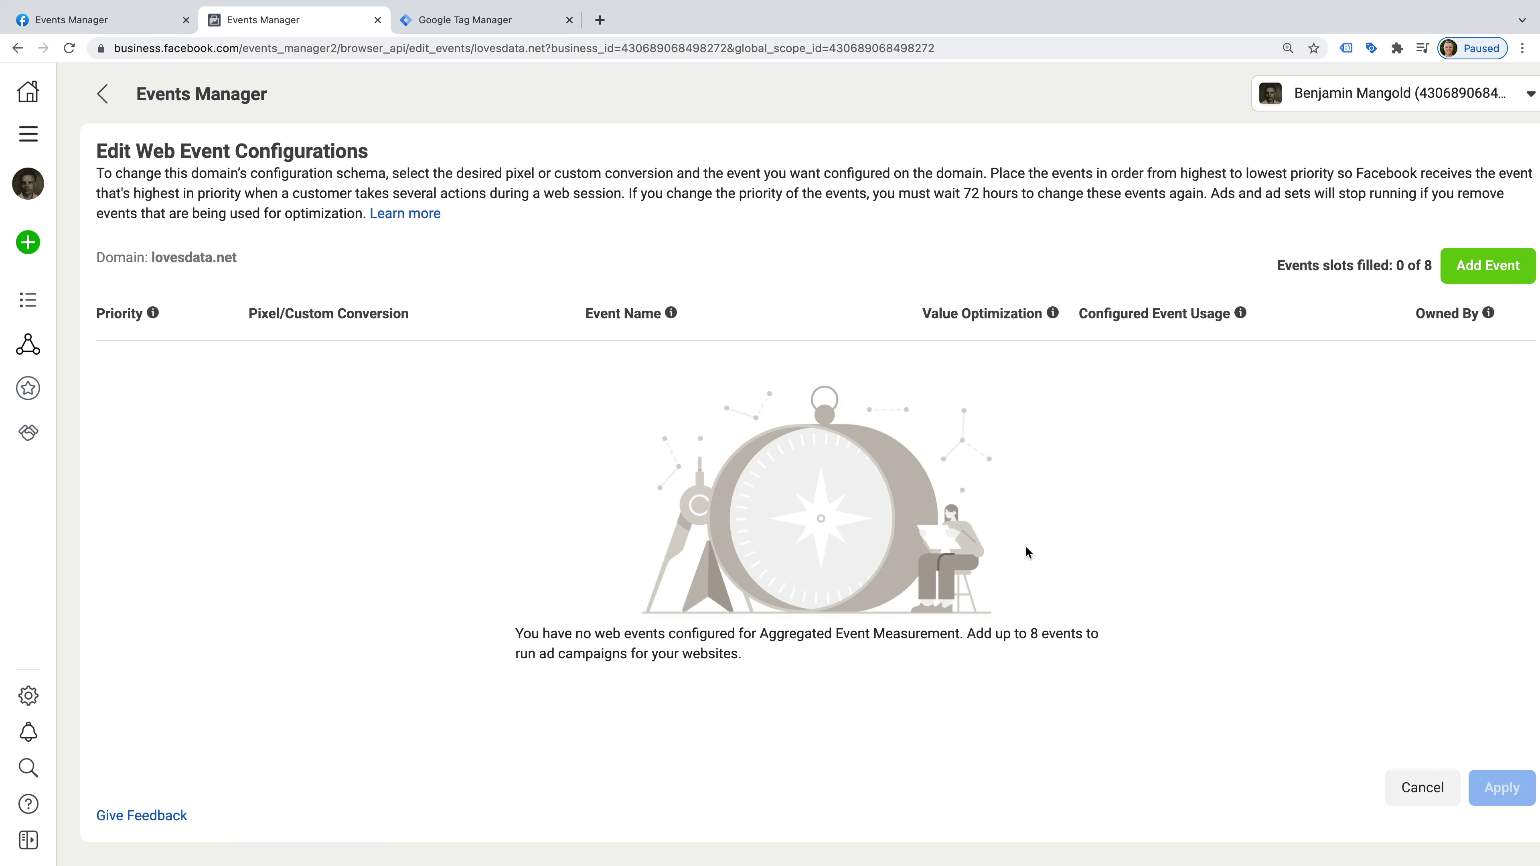
# Add an event to the lovesdata.net configuration and choose Custom Conversion as its source
pyautogui.click(1468, 268)
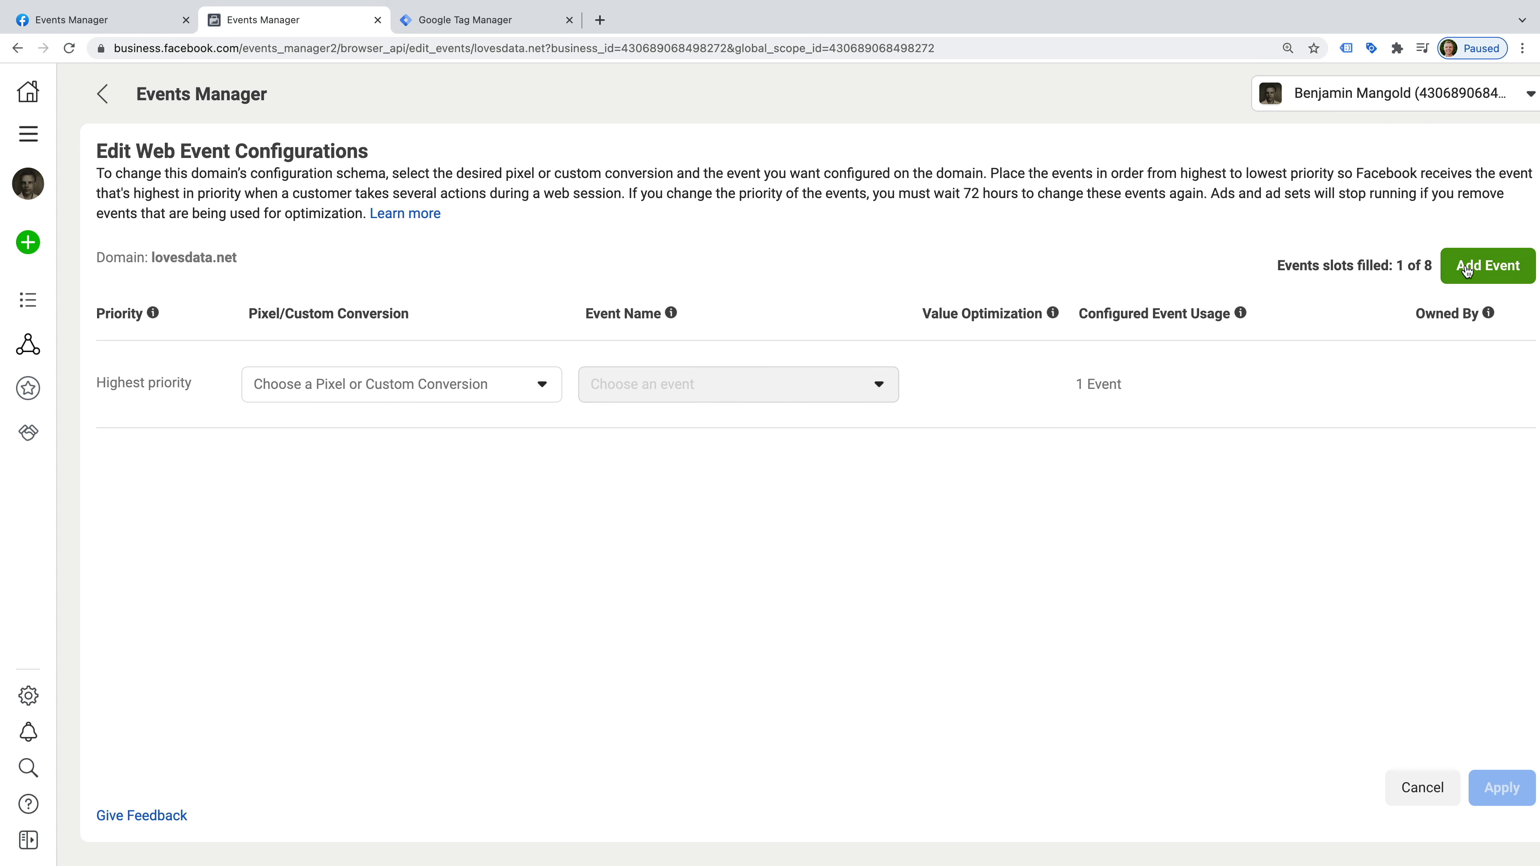
pyautogui.click(469, 385)
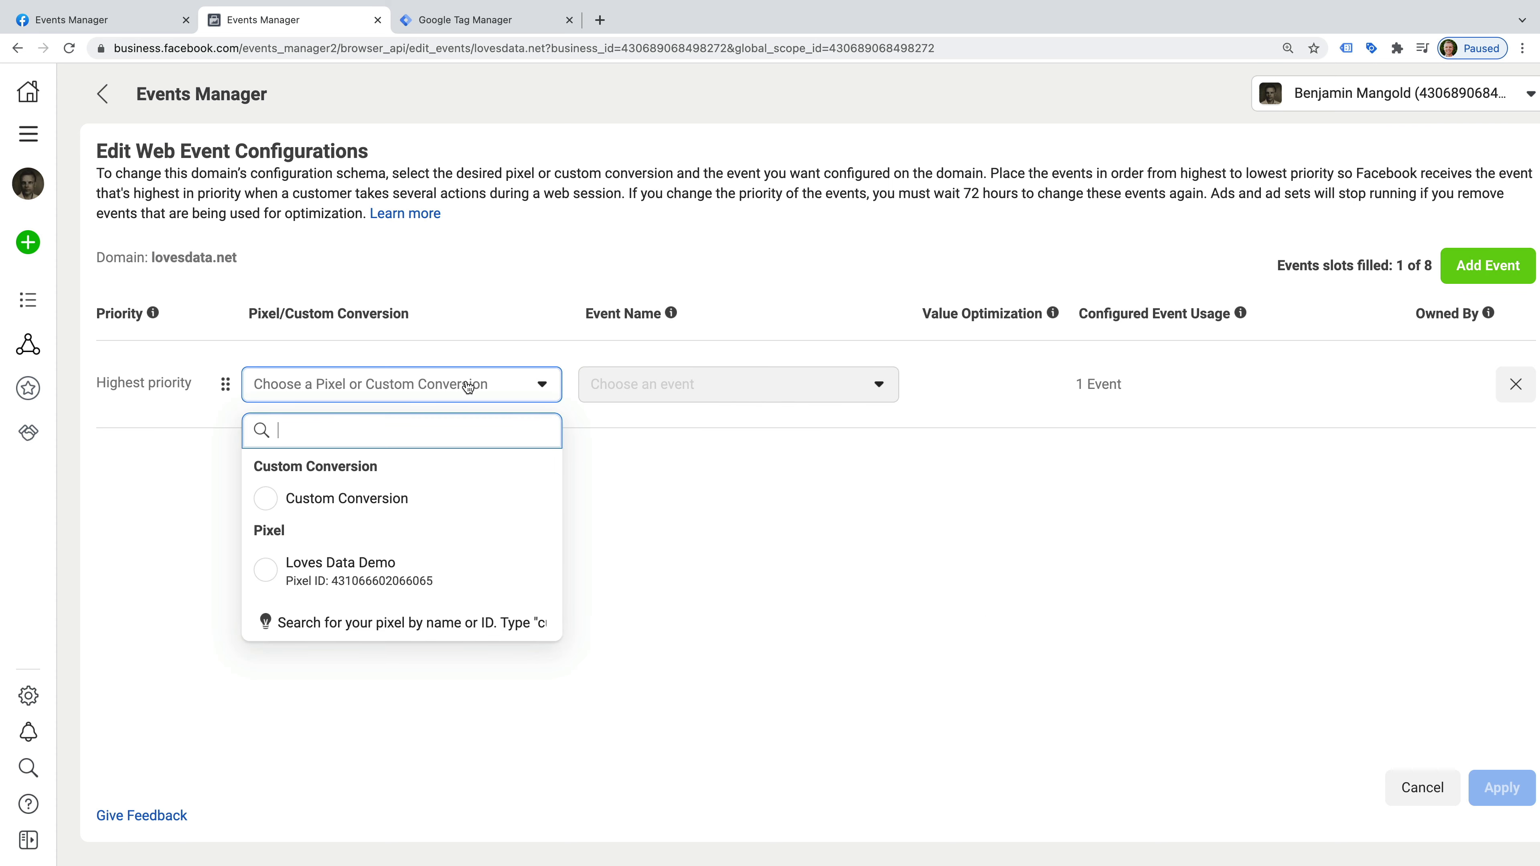
pyautogui.click(390, 502)
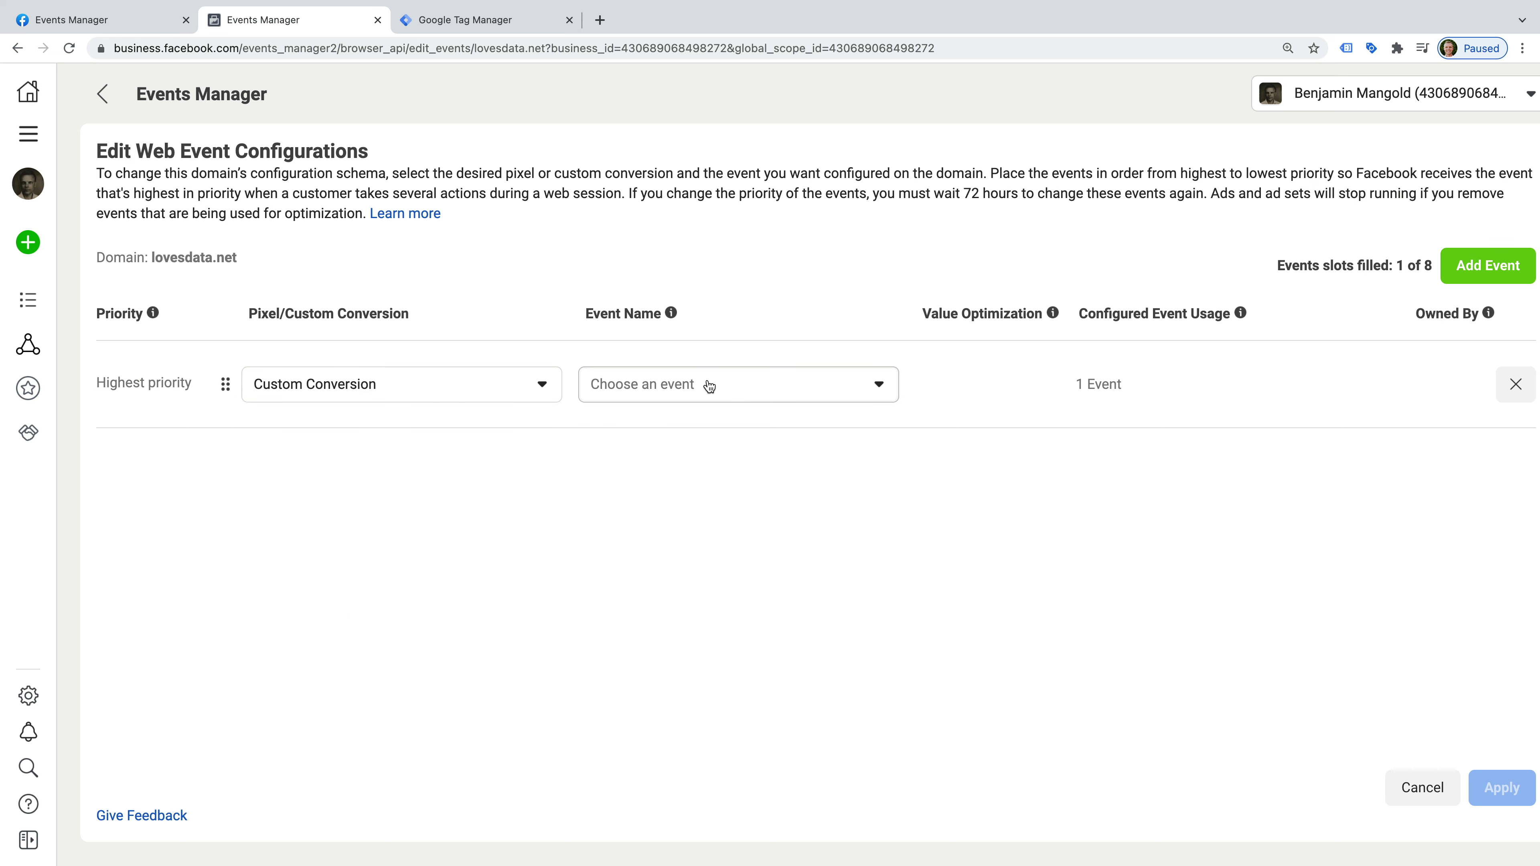
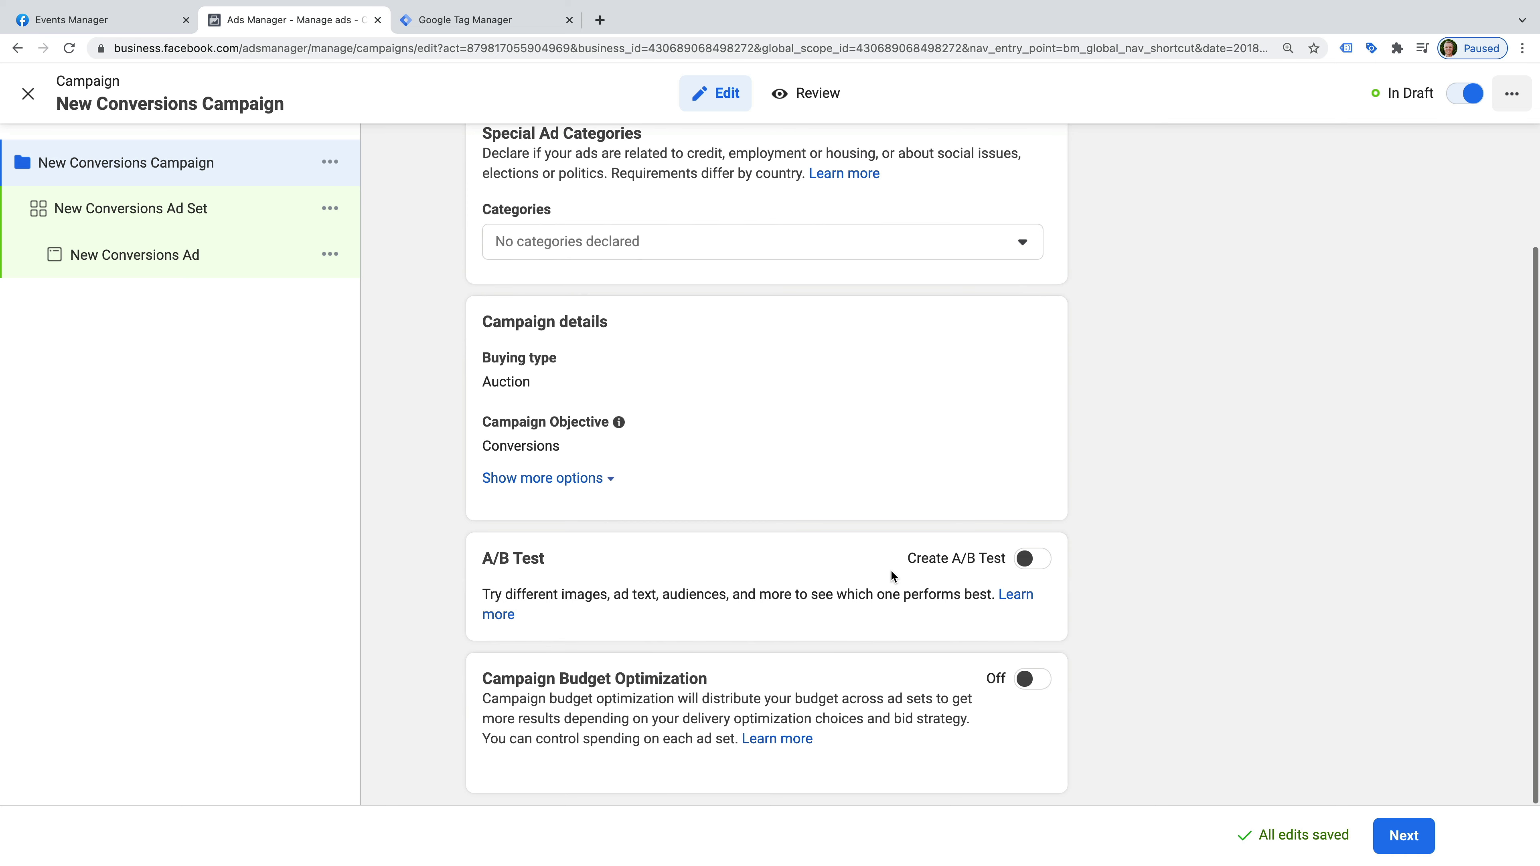
# Continue to the New Conversions Ad Set and choose Lead Form as its conversion event
pyautogui.click(1412, 840)
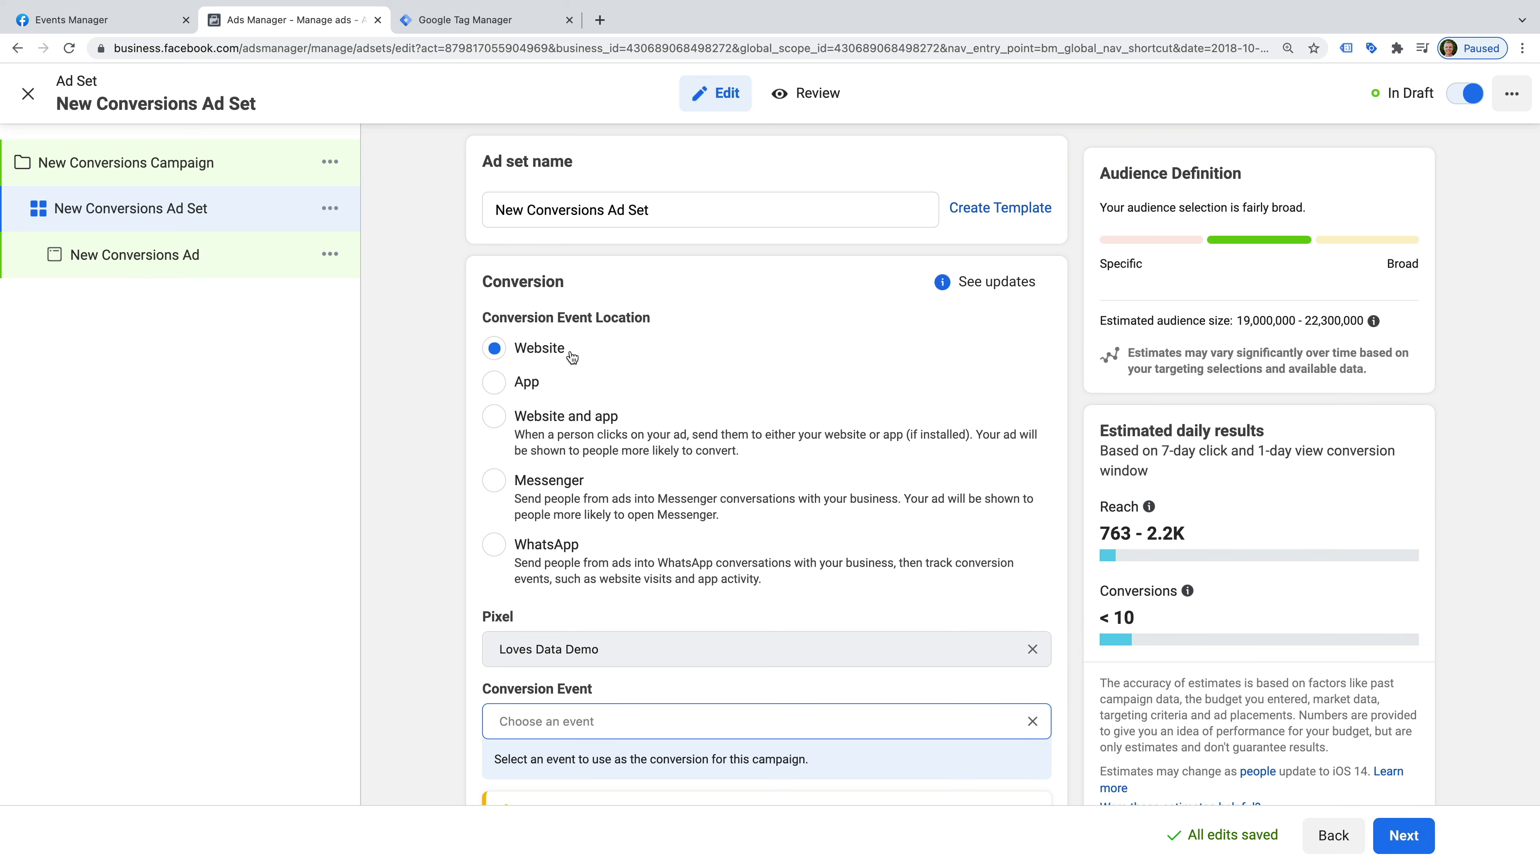
pyautogui.scroll(-3, 572, 357)
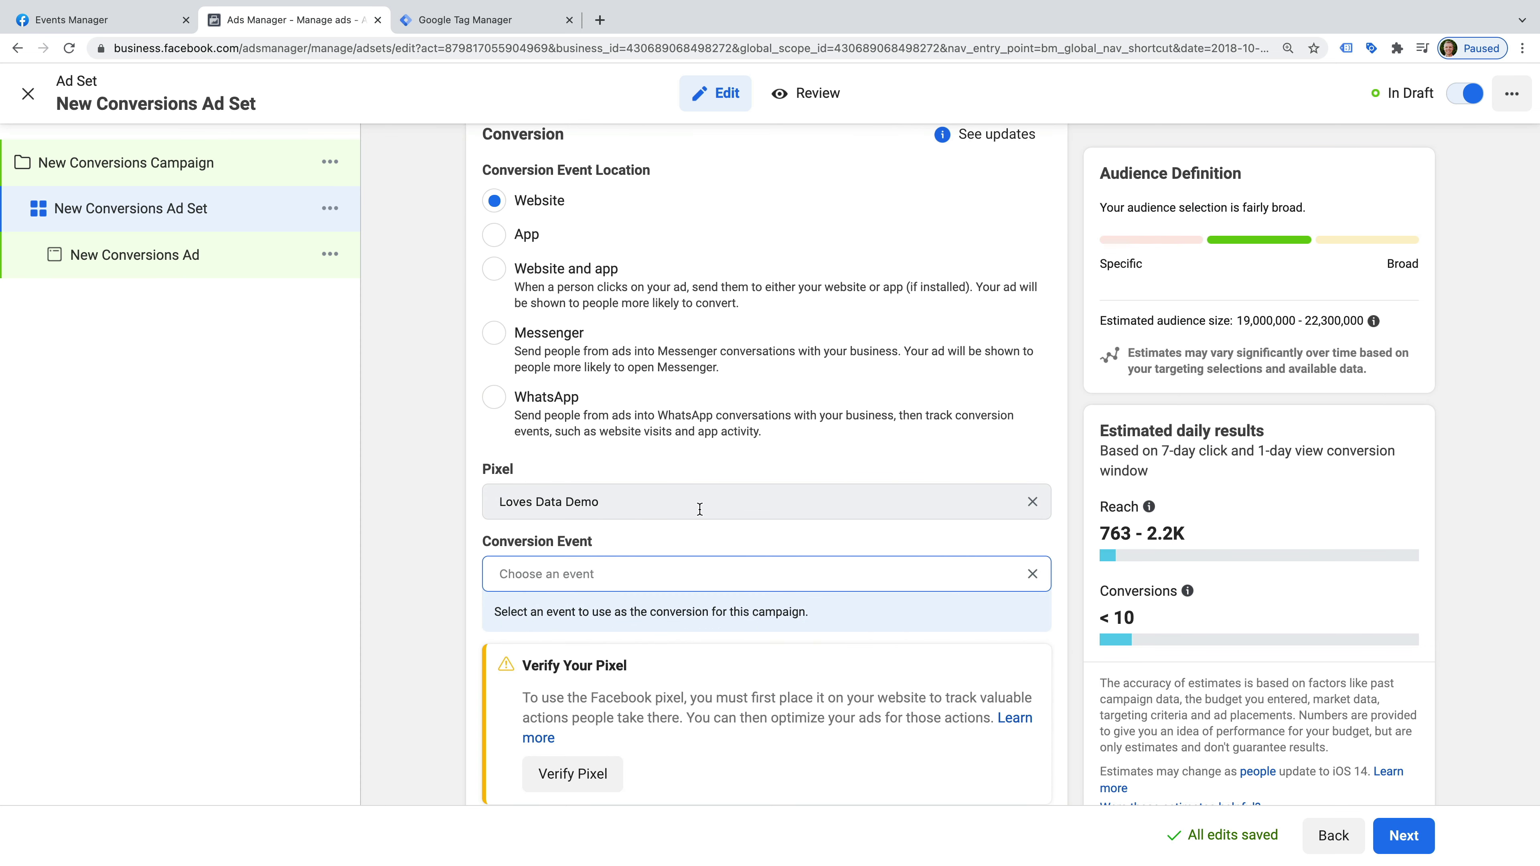
pyautogui.scroll(-1, 707, 528)
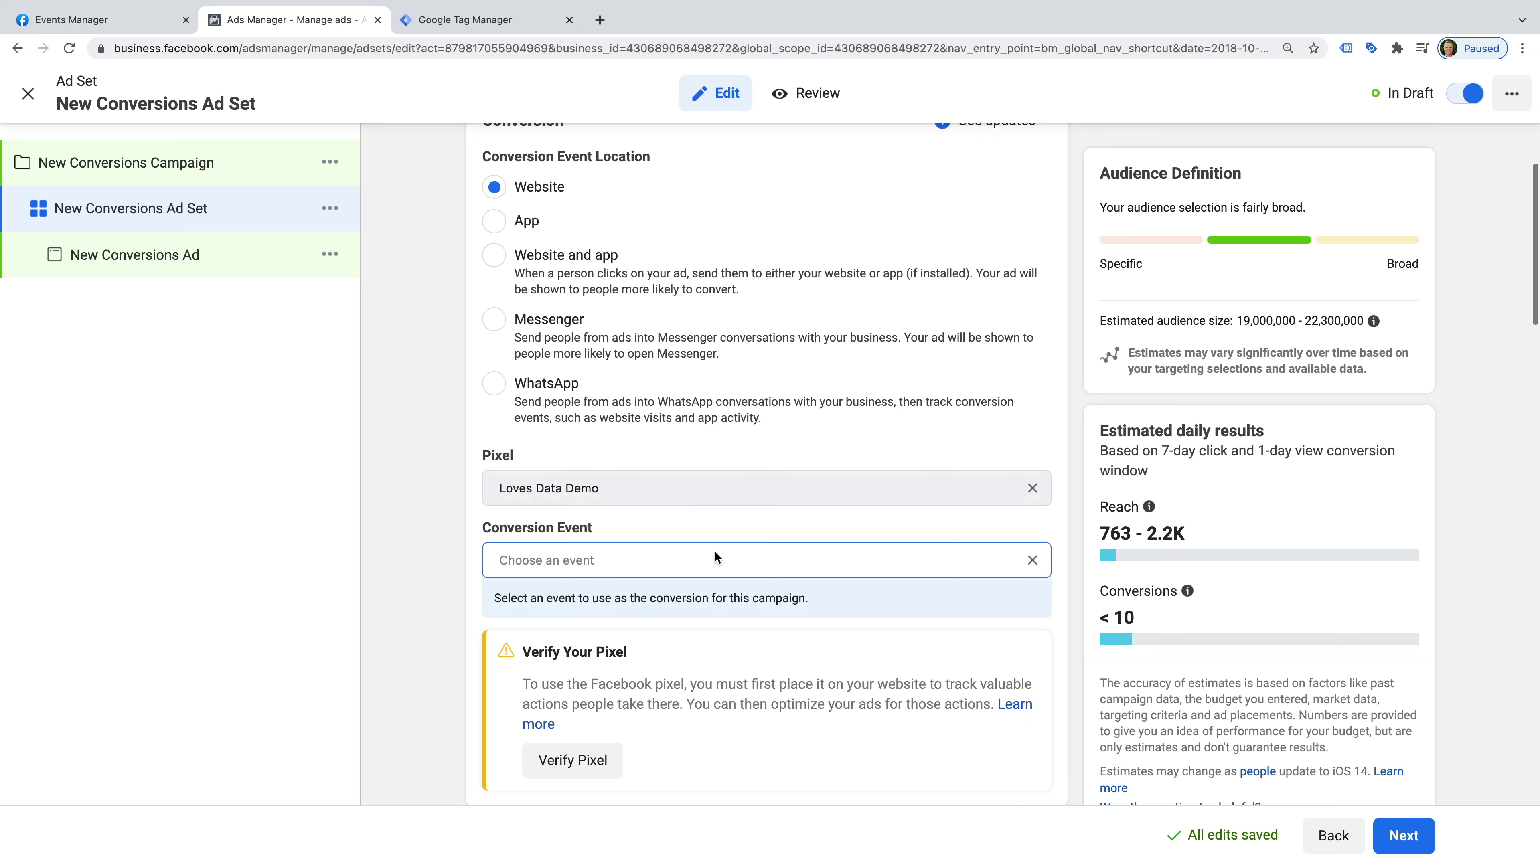
pyautogui.click(715, 552)
pyautogui.scroll(-5, 756, 594)
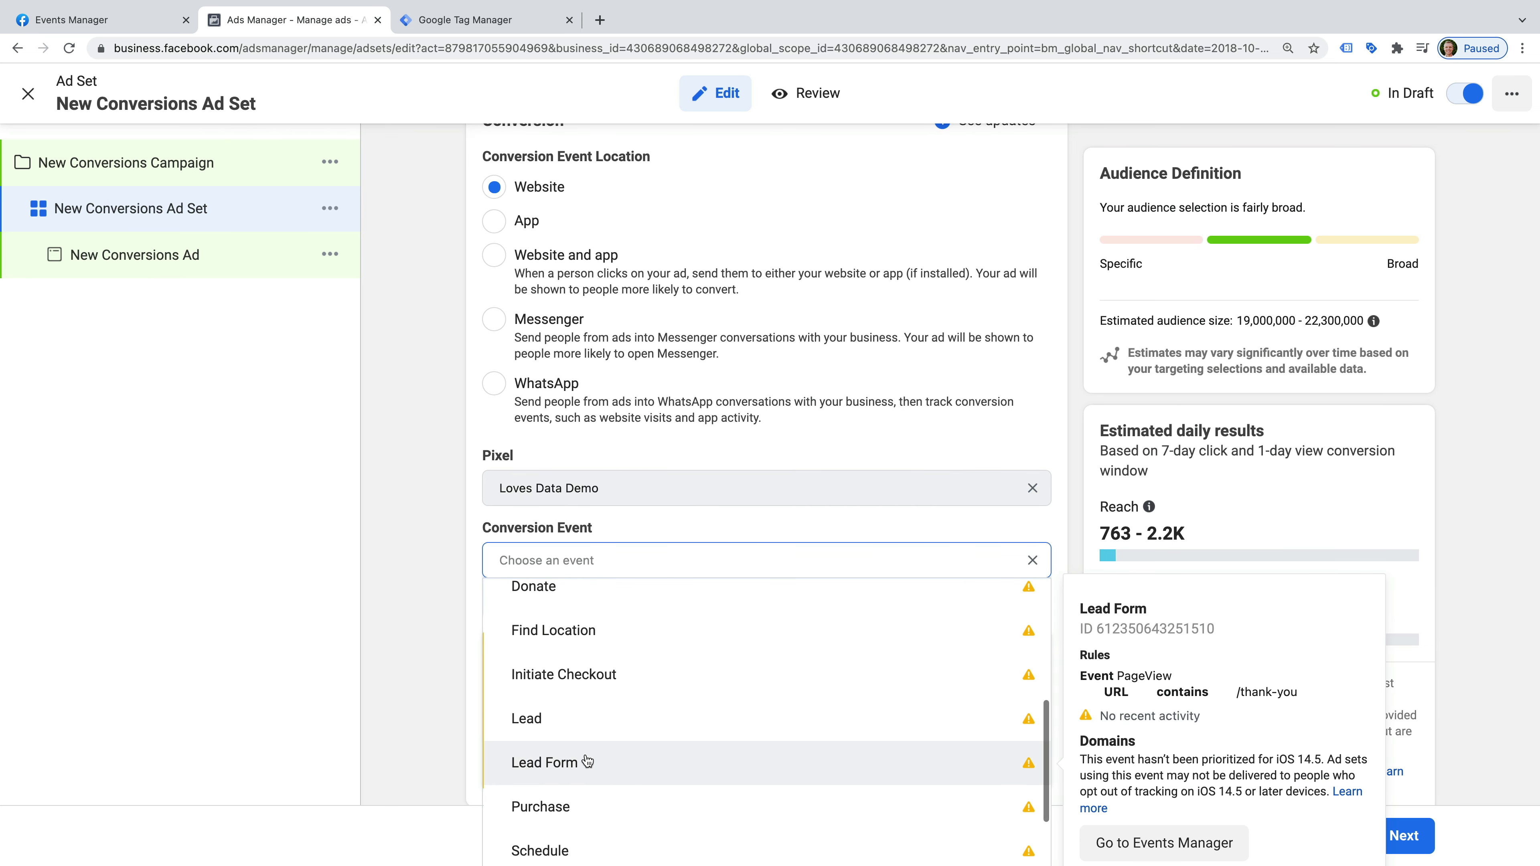
pyautogui.click(573, 768)
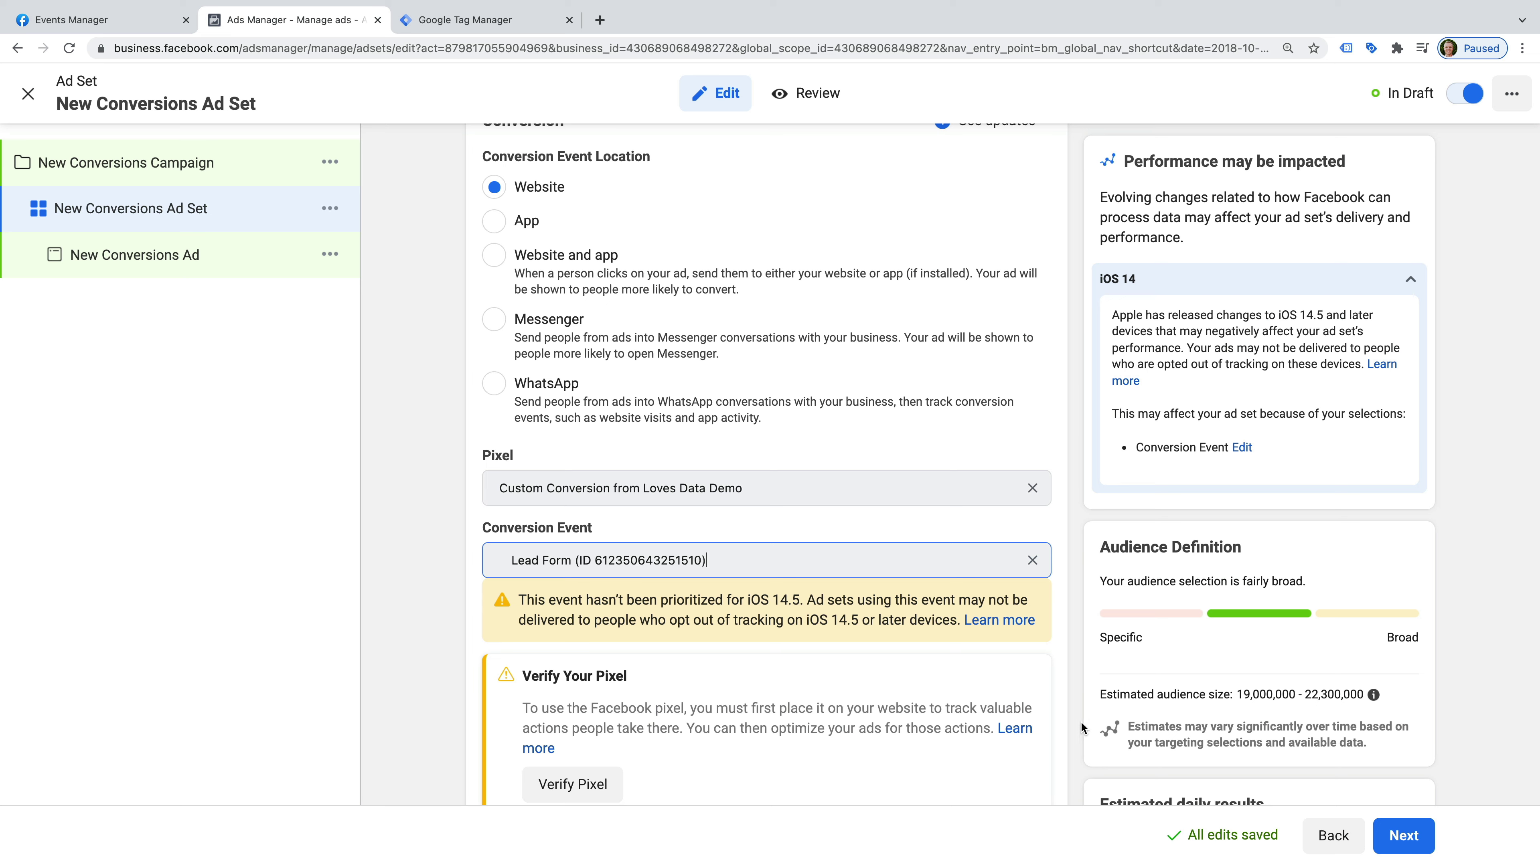
# Close the ad set editor and dismiss the publishing dialog, leaving the campaign items as drafts
pyautogui.click(28, 93)
pyautogui.click(896, 555)
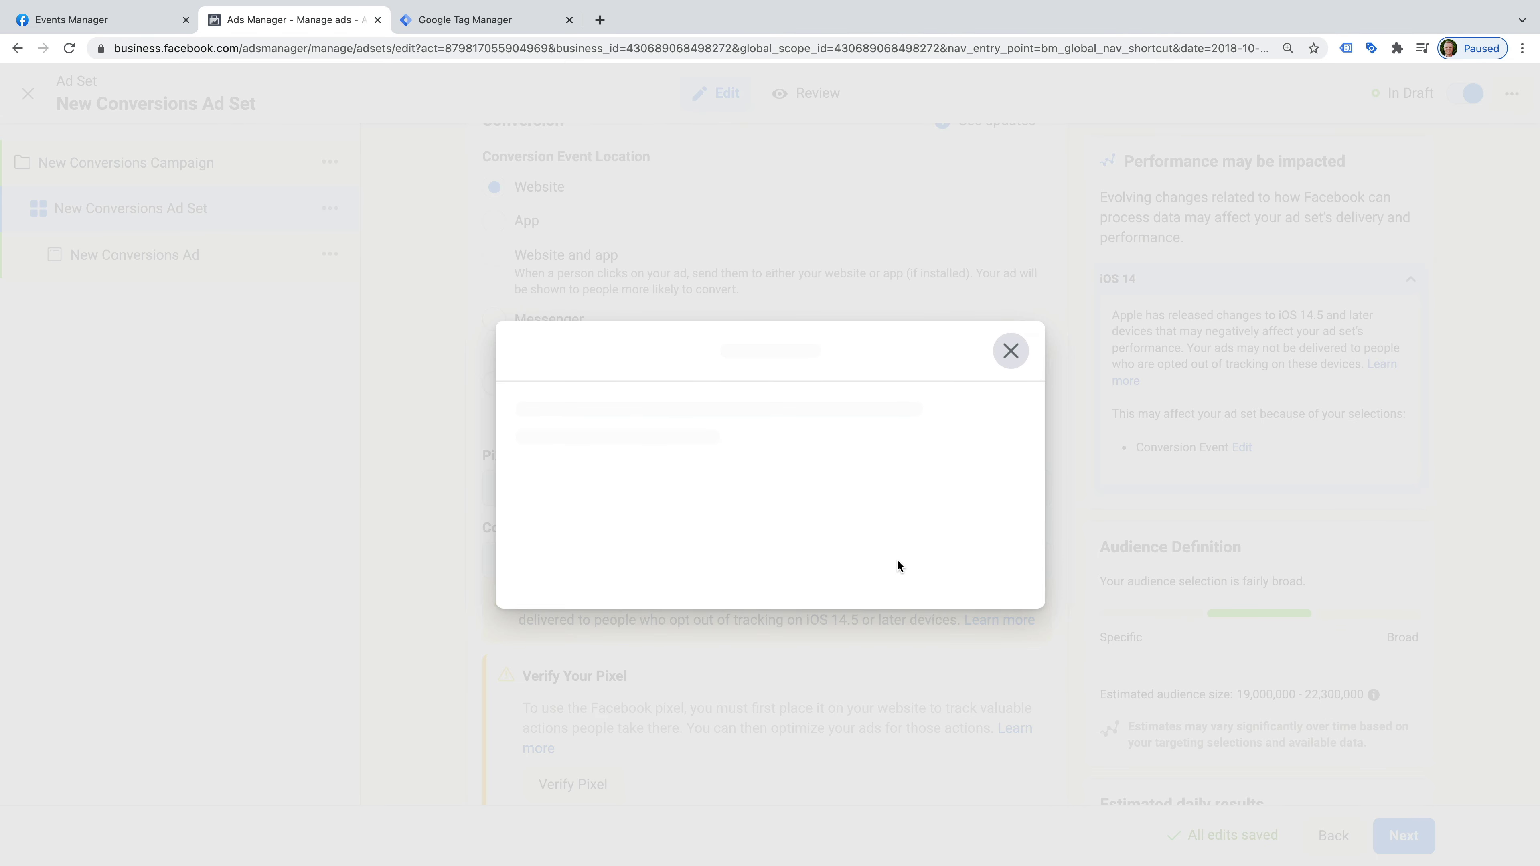
pyautogui.click(1035, 322)
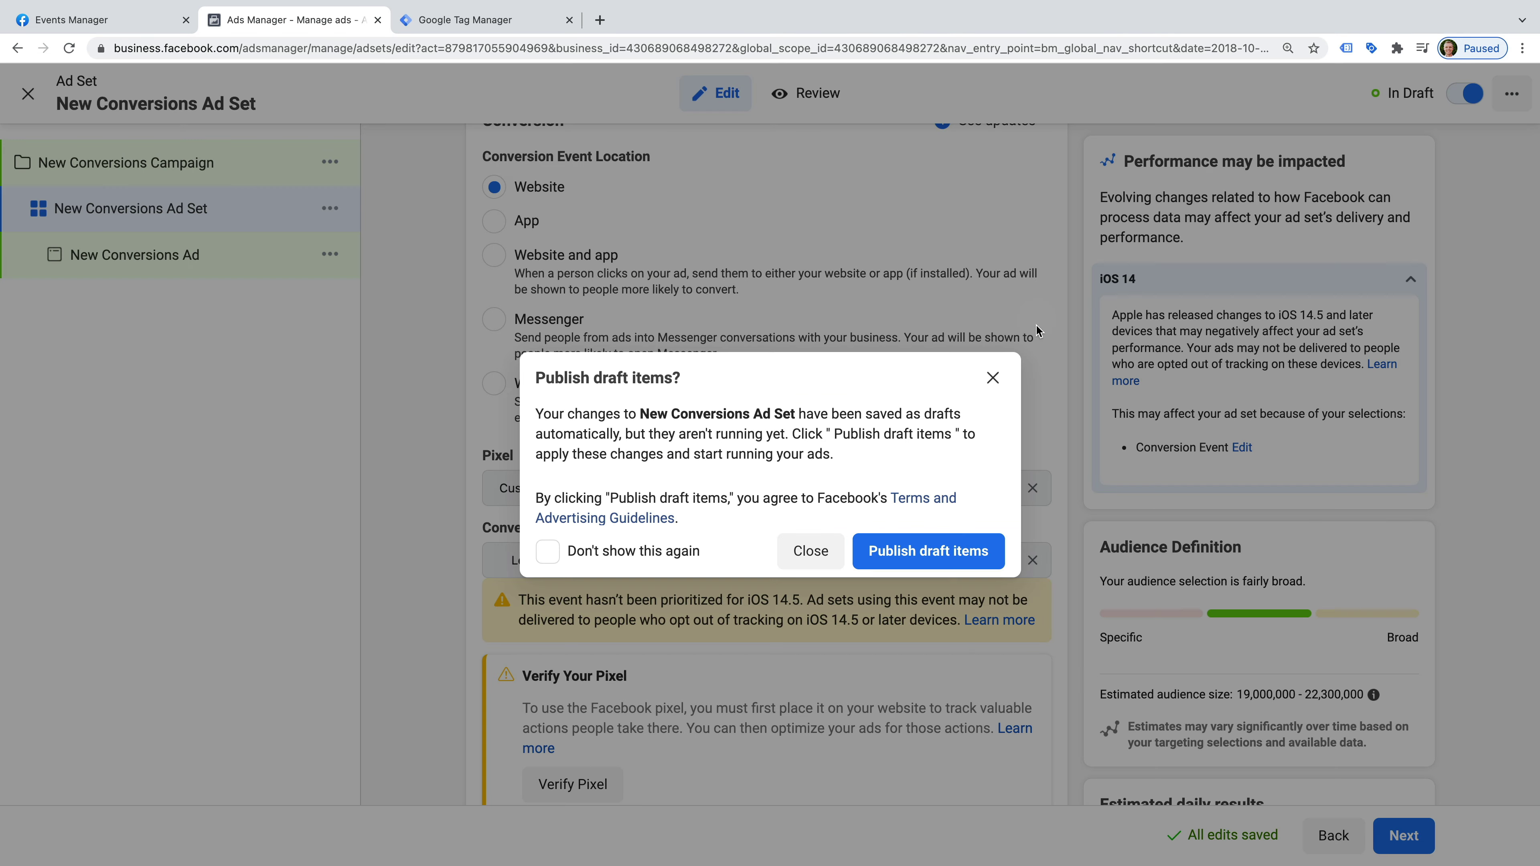
pyautogui.click(995, 375)
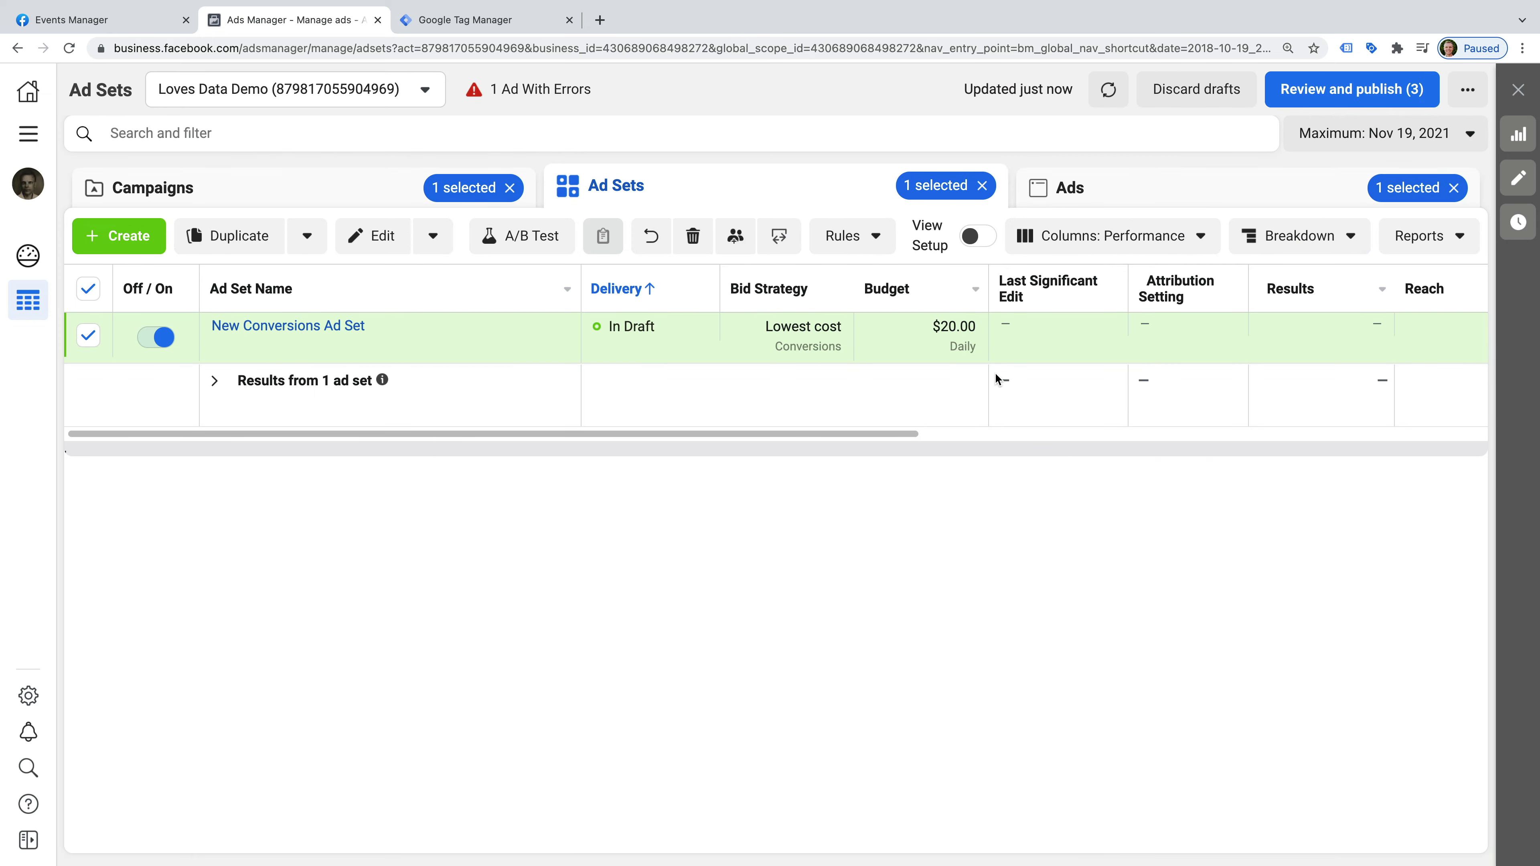
# Customize the ad set table columns by searching for lead and selecting the Lead Form metrics under Total, Value and Cost
pyautogui.click(1099, 243)
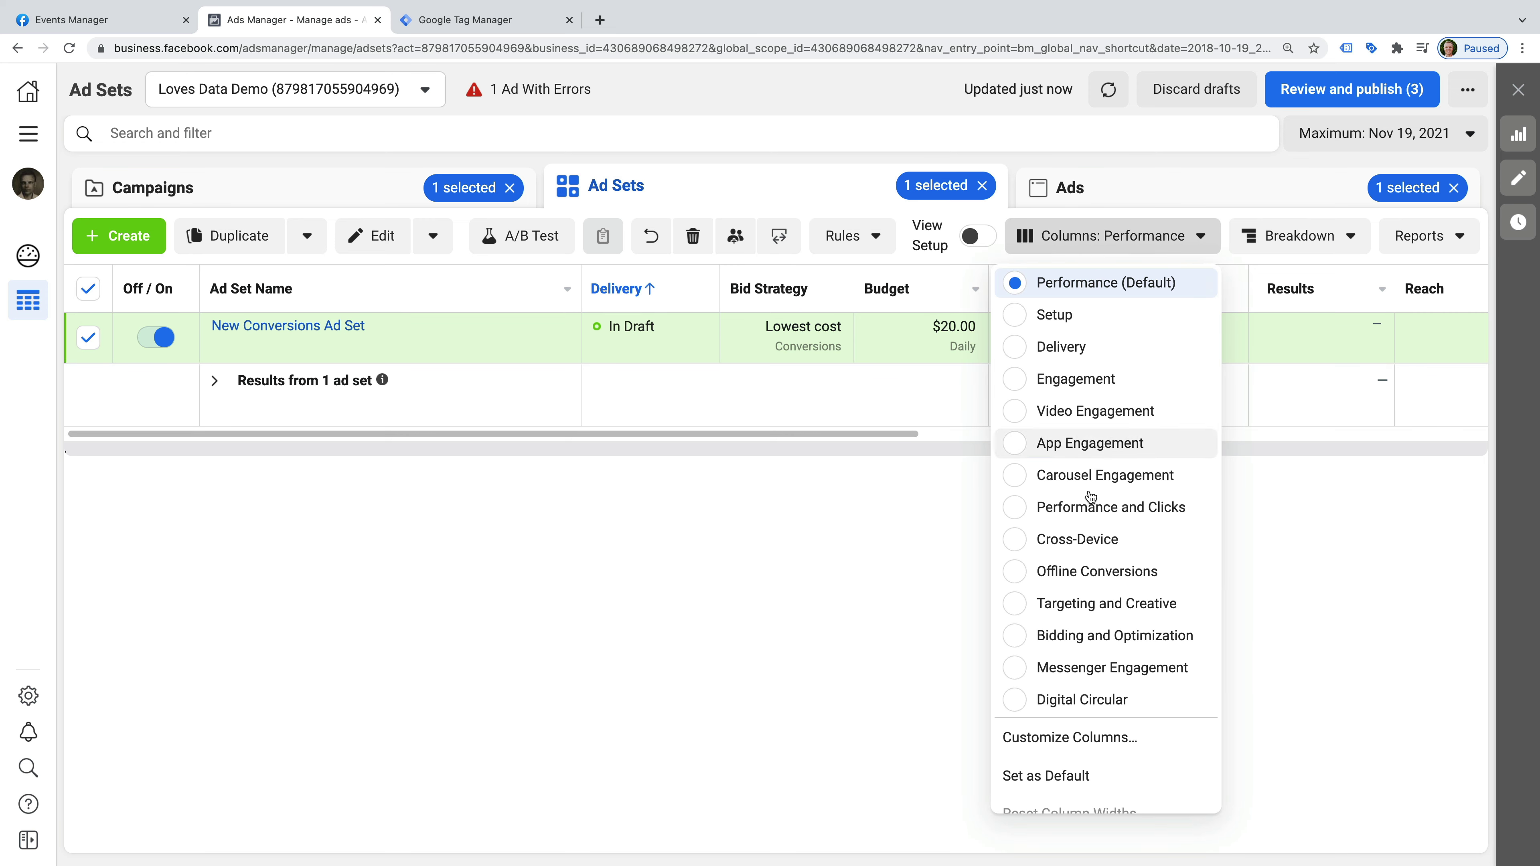
pyautogui.click(1143, 736)
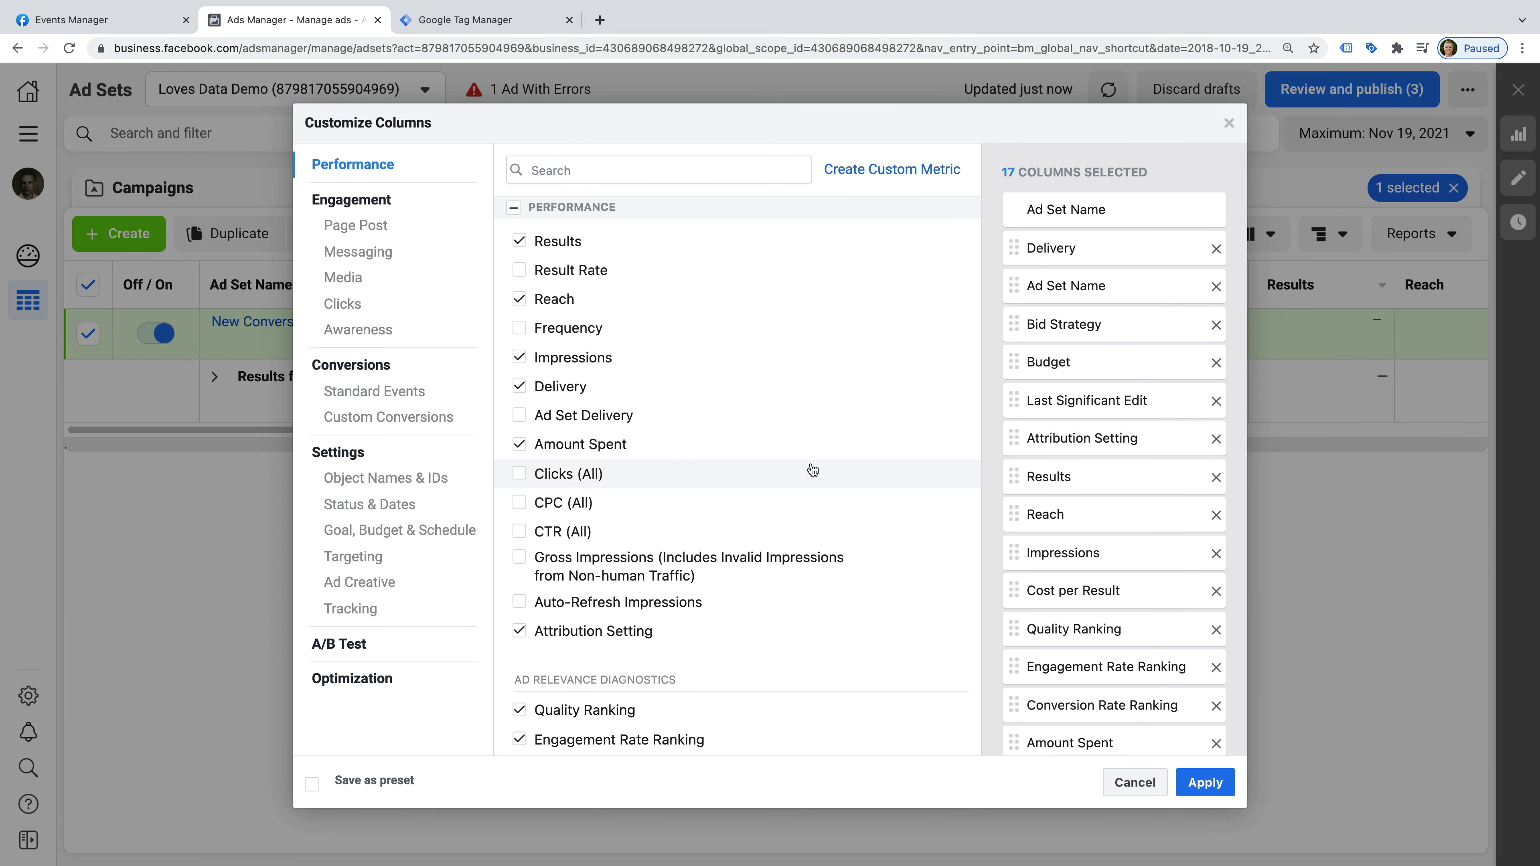
pyautogui.click(595, 172)
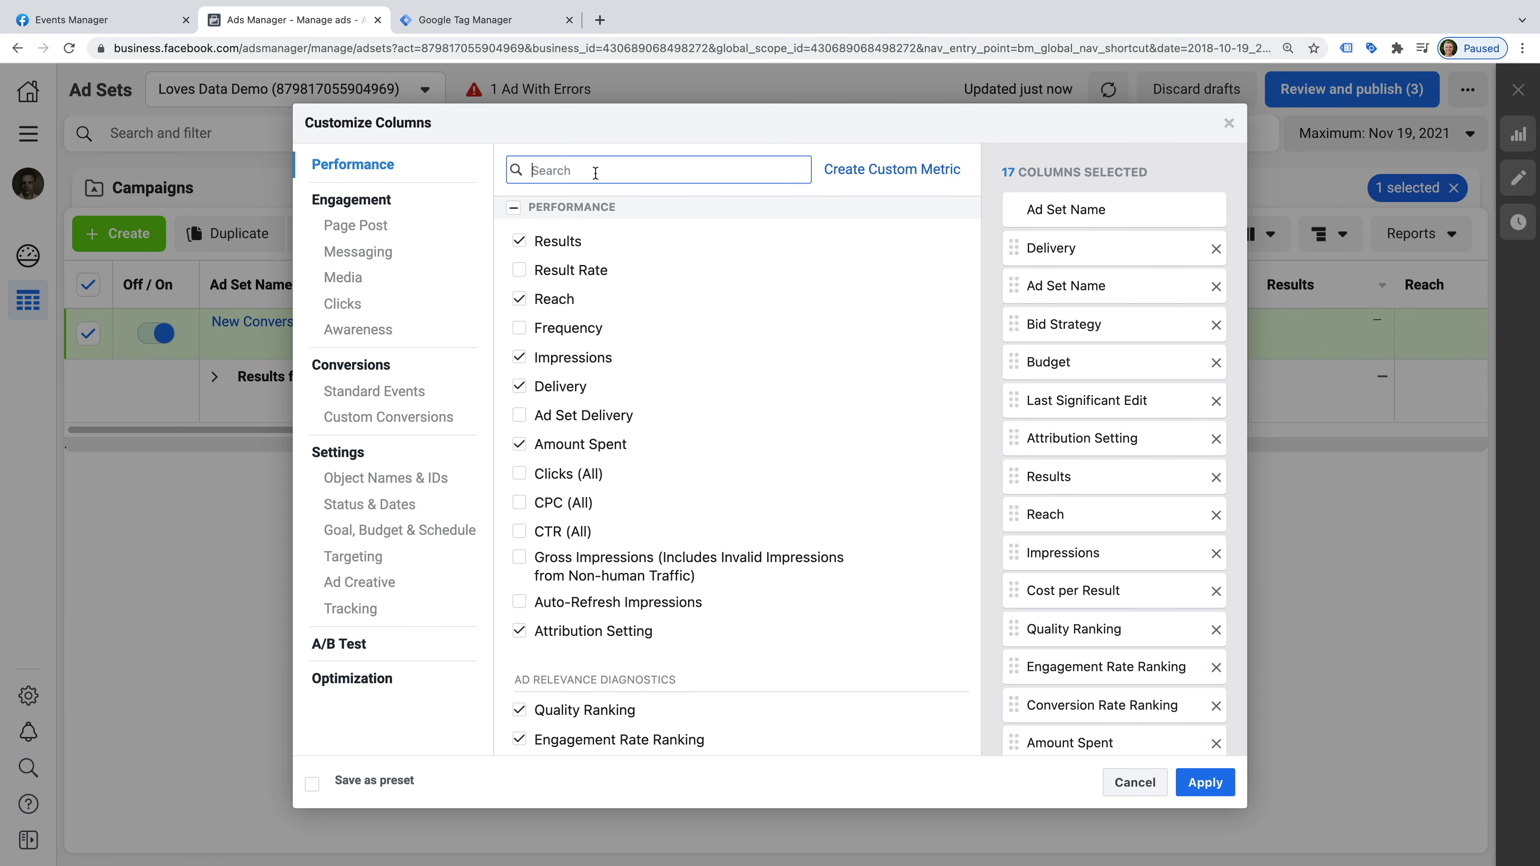
pyautogui.write('lead')
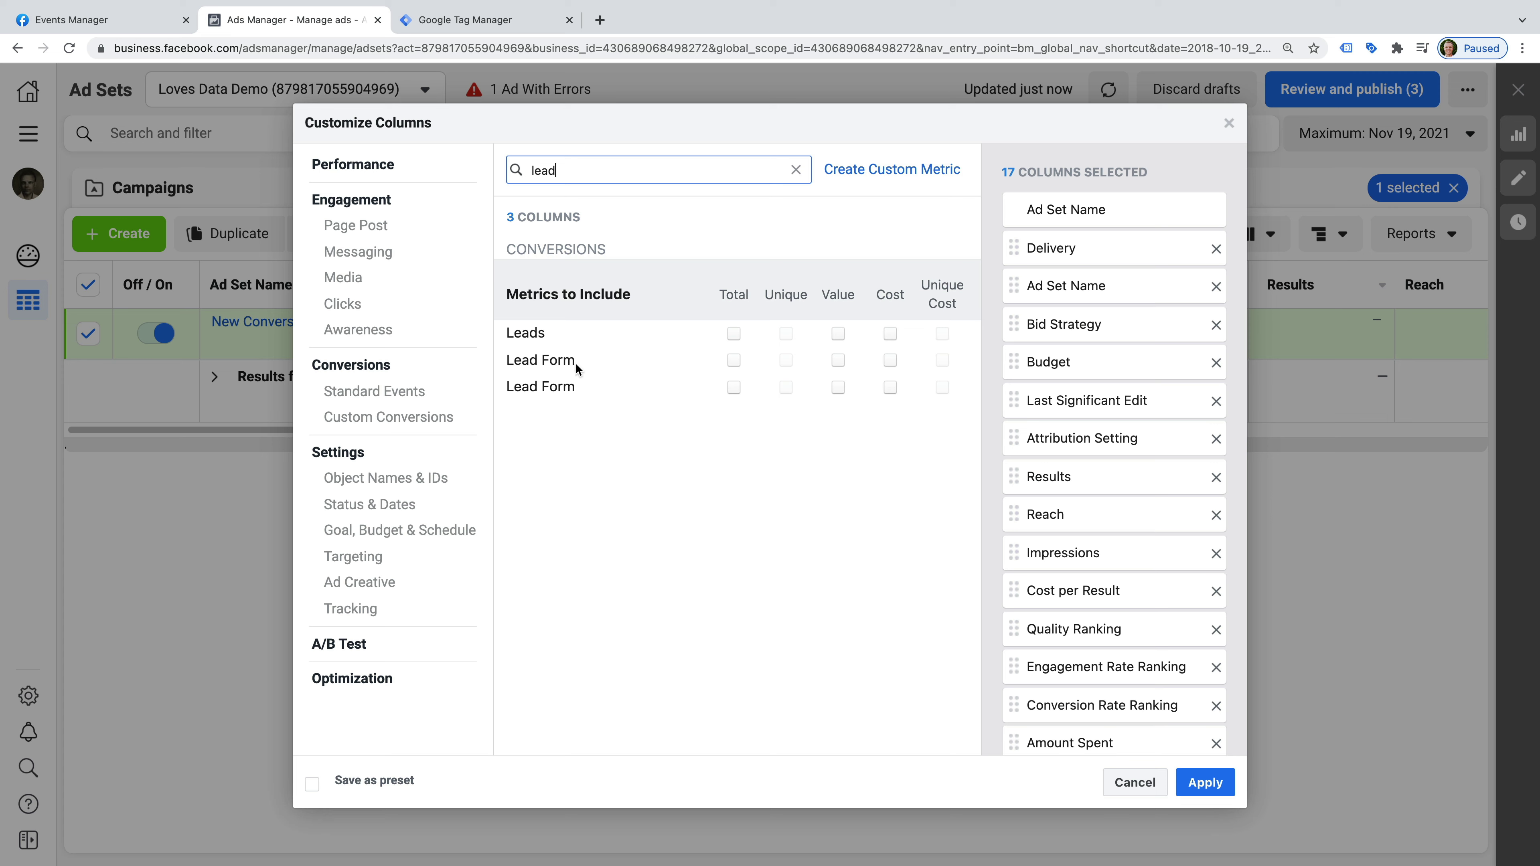
pyautogui.click(733, 363)
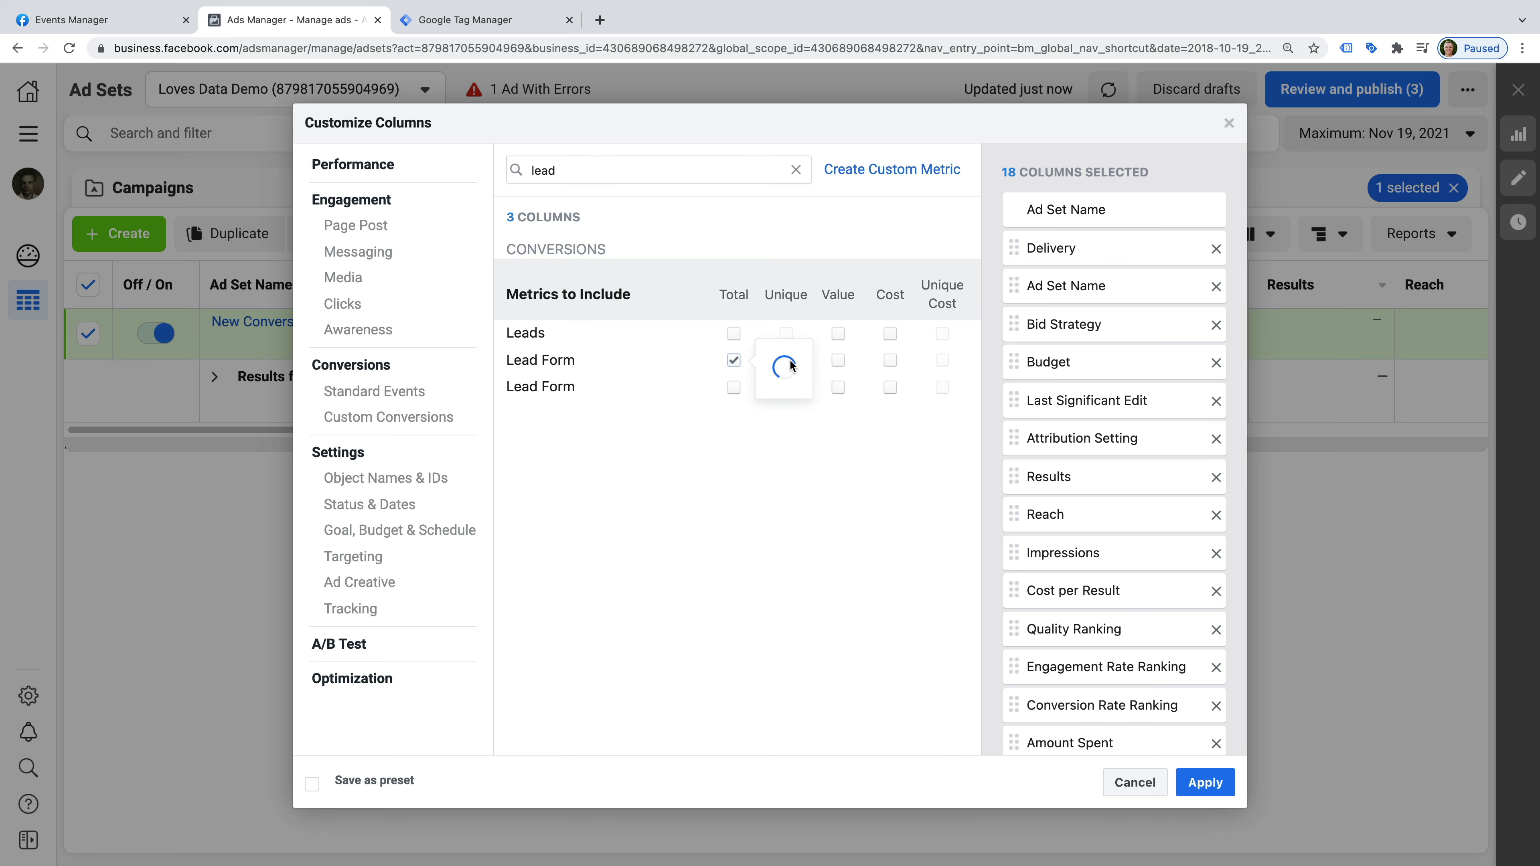
pyautogui.click(838, 360)
pyautogui.click(890, 362)
pyautogui.click(733, 360)
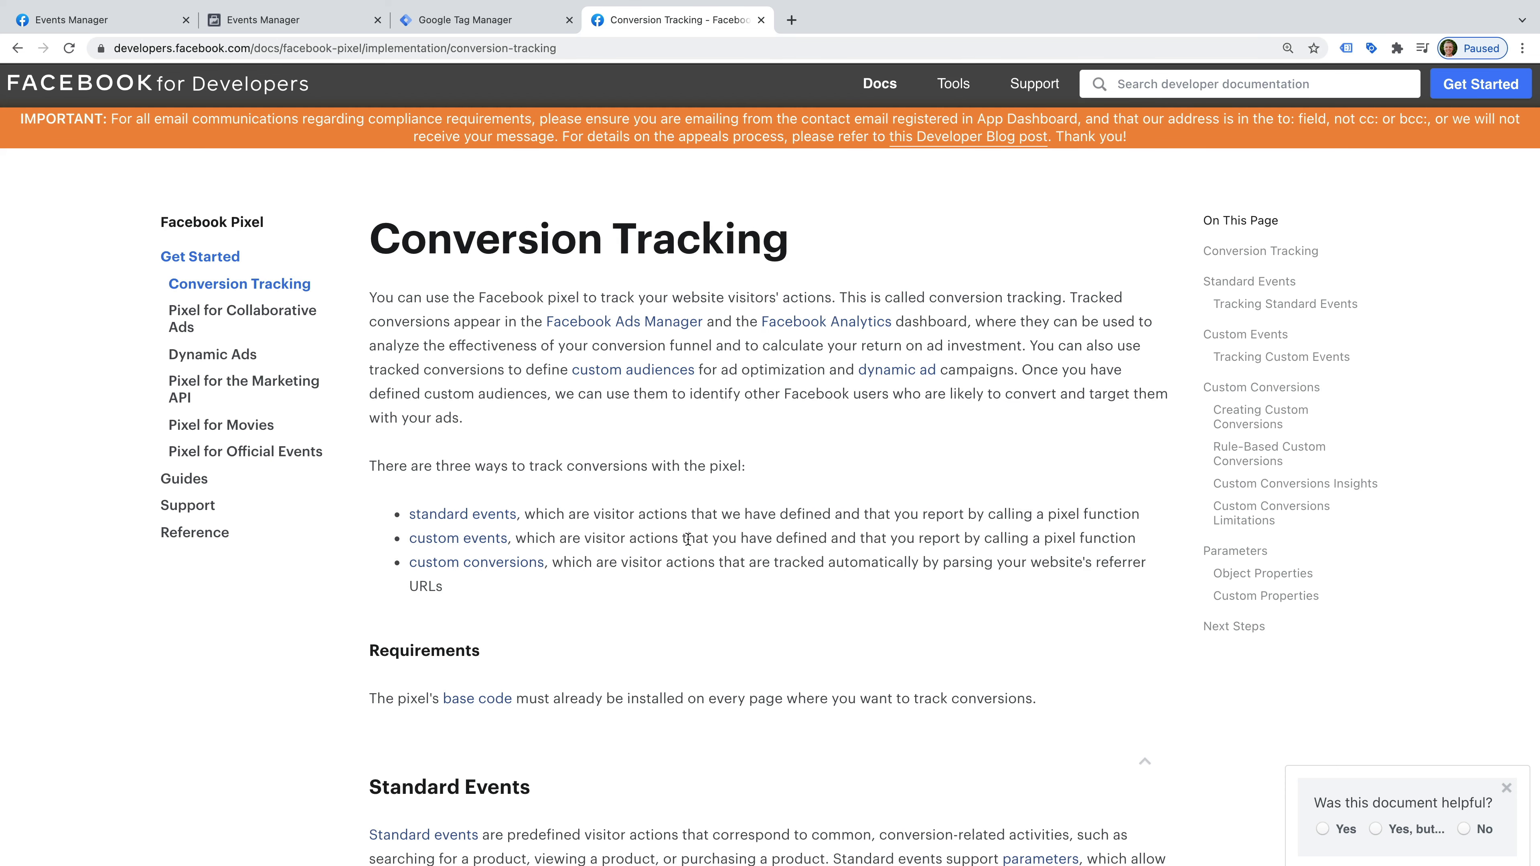
# Examine the standard events reference, especially CompleteRegistration and its object properties, and return to the Conversion Tracking article
pyautogui.scroll(-5, 695, 574)
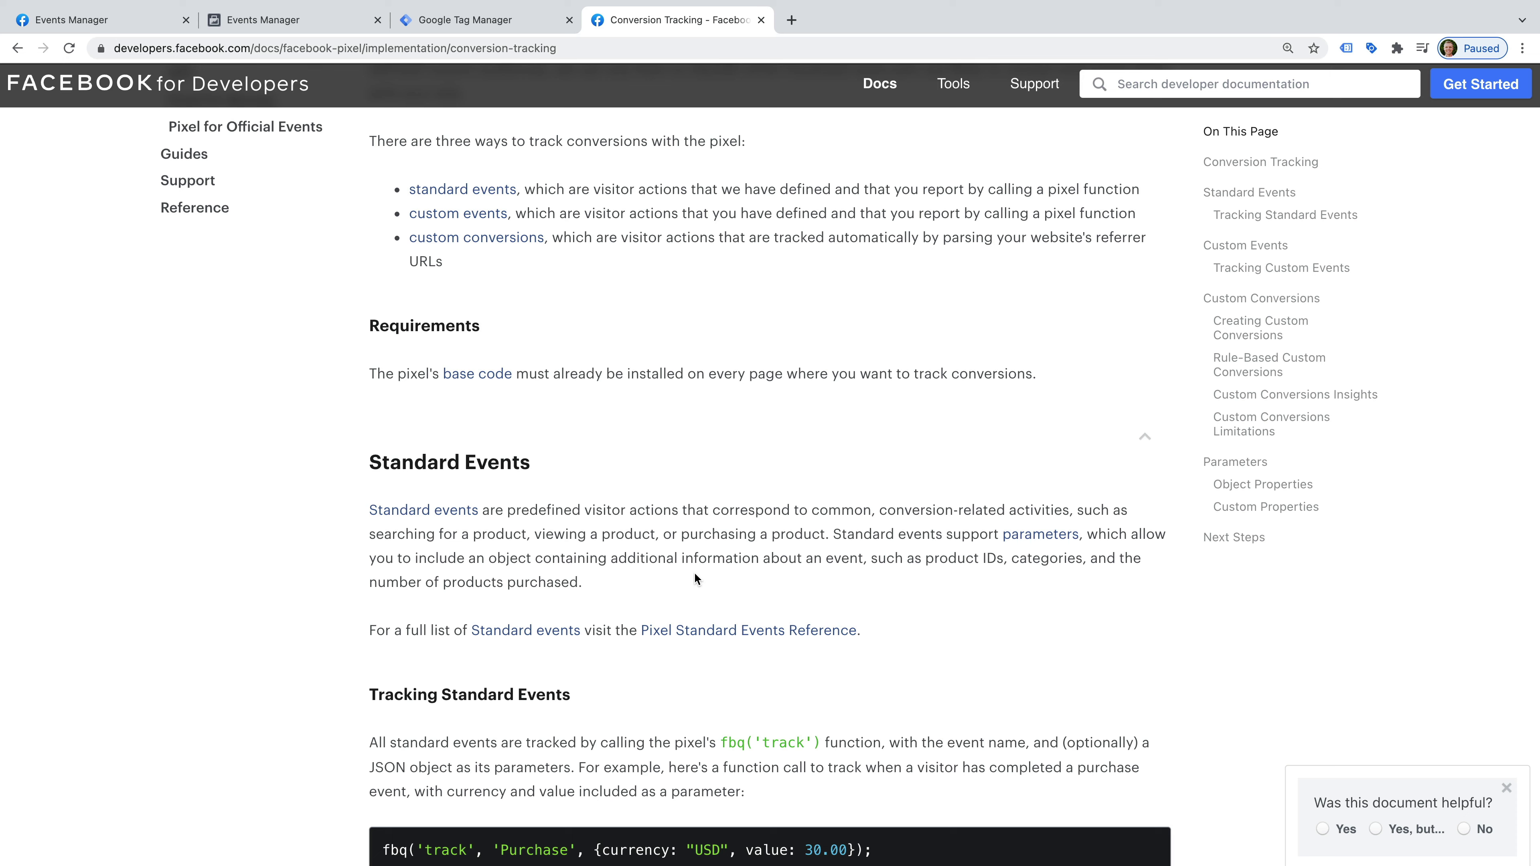
pyautogui.click(418, 512)
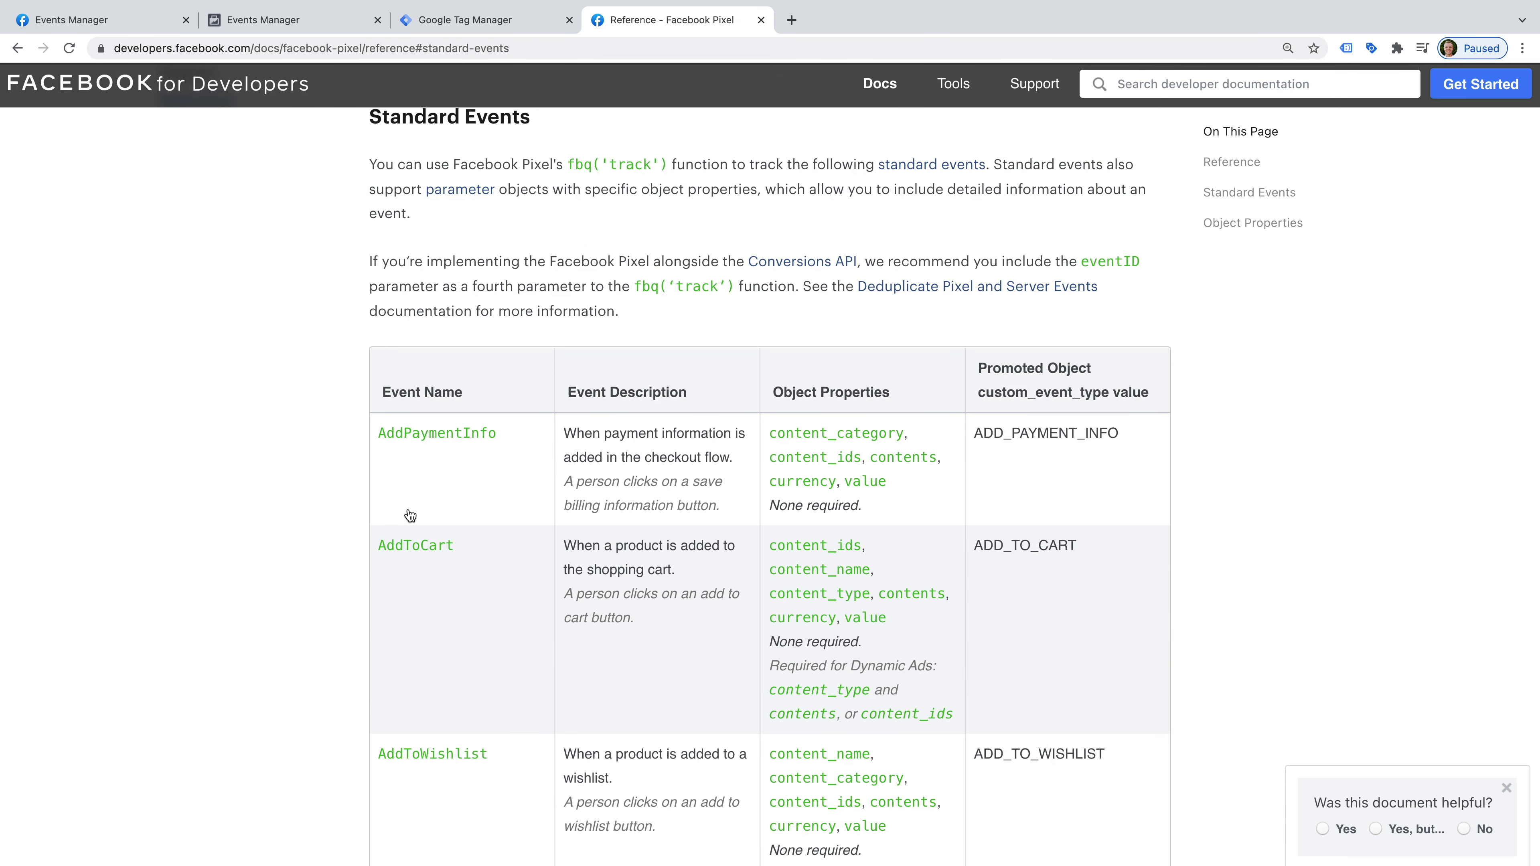
pyautogui.scroll(-2, 500, 516)
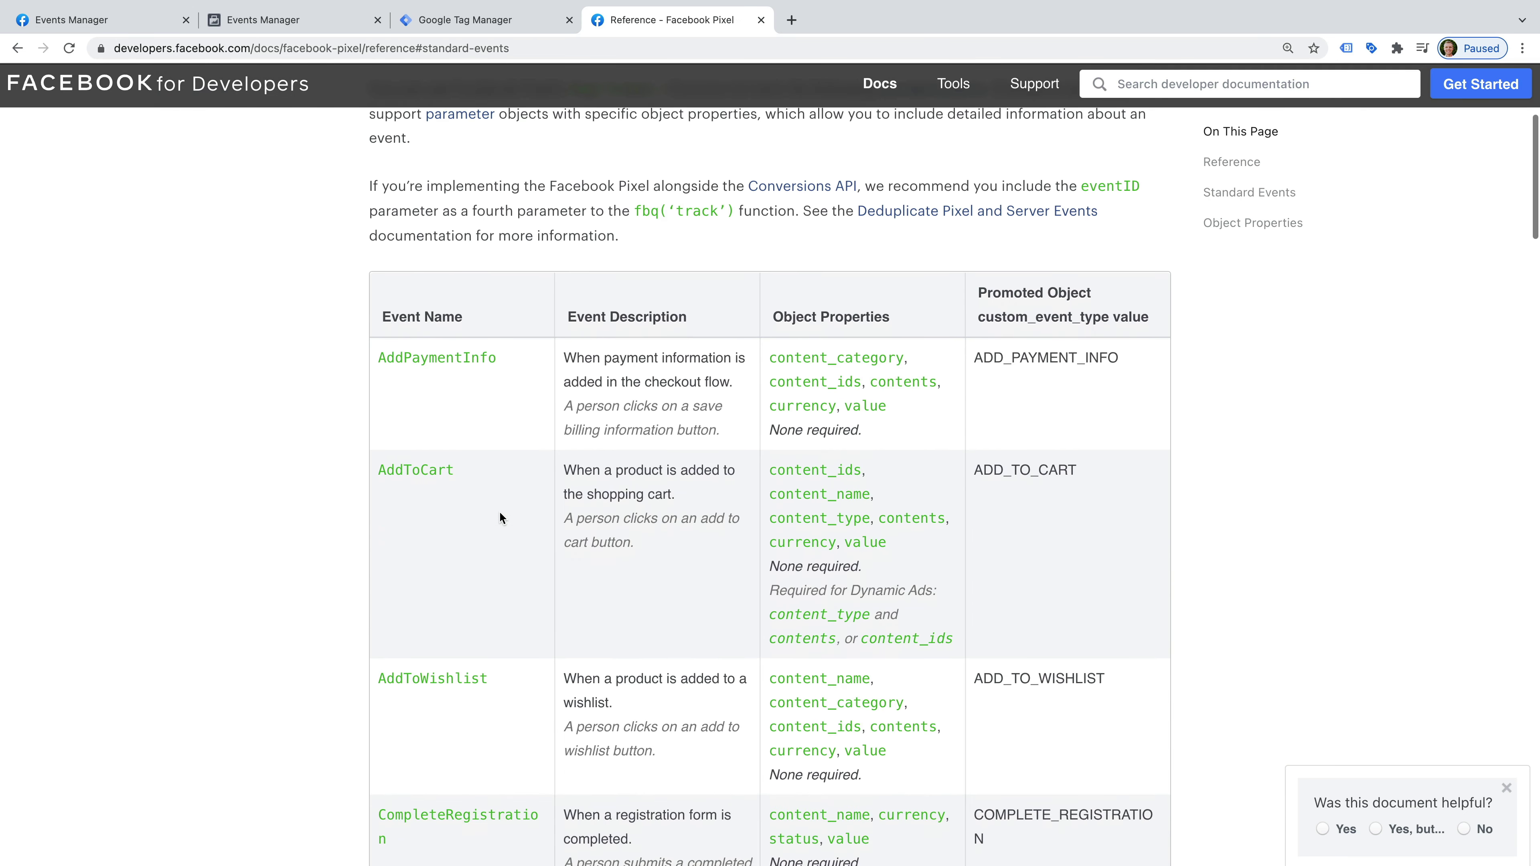
pyautogui.scroll(-2, 499, 516)
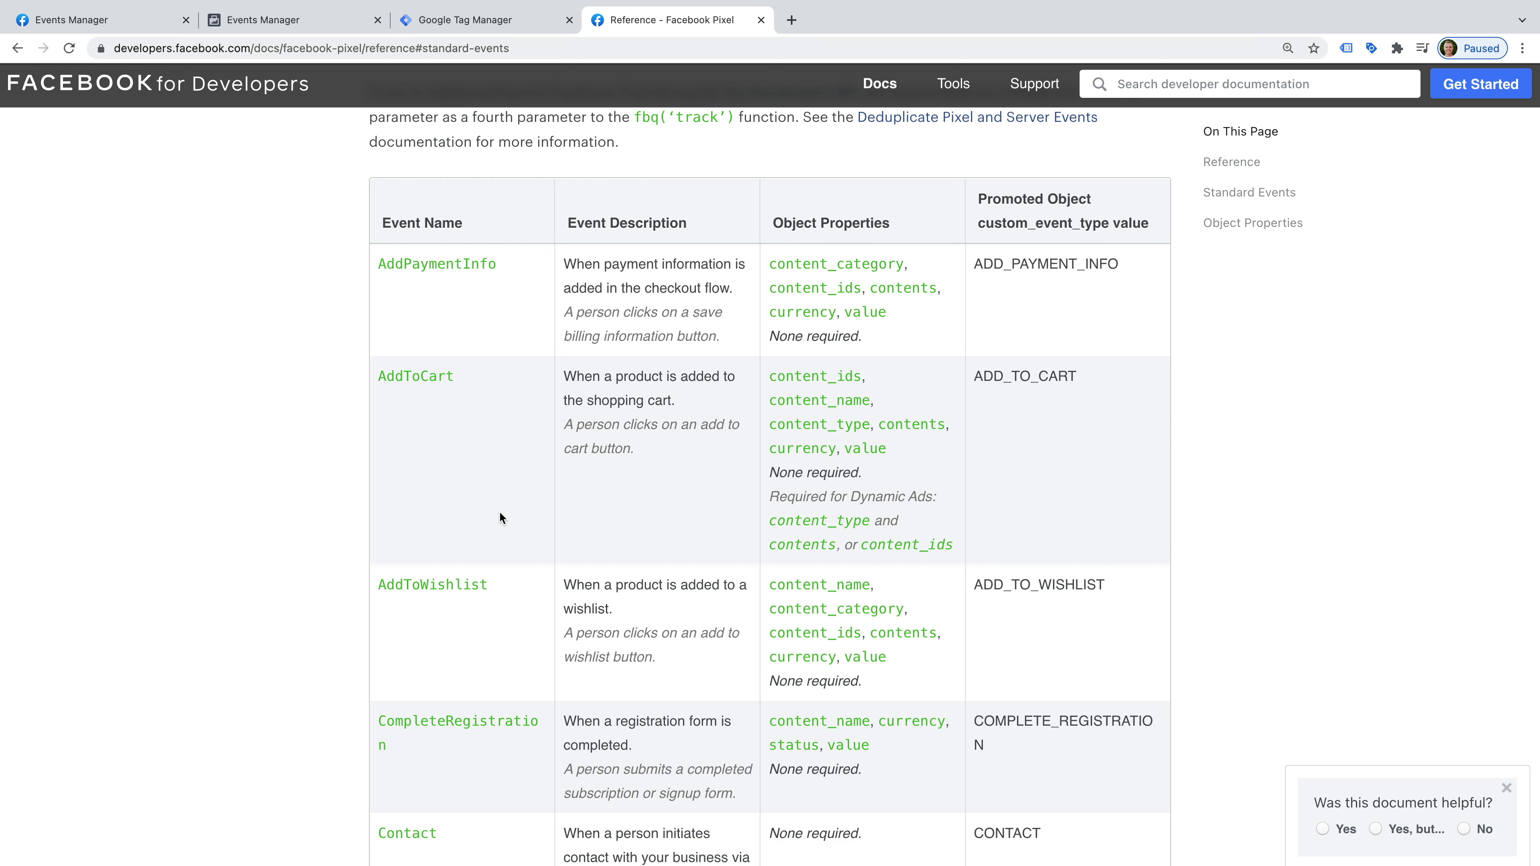
pyautogui.scroll(-3, 501, 518)
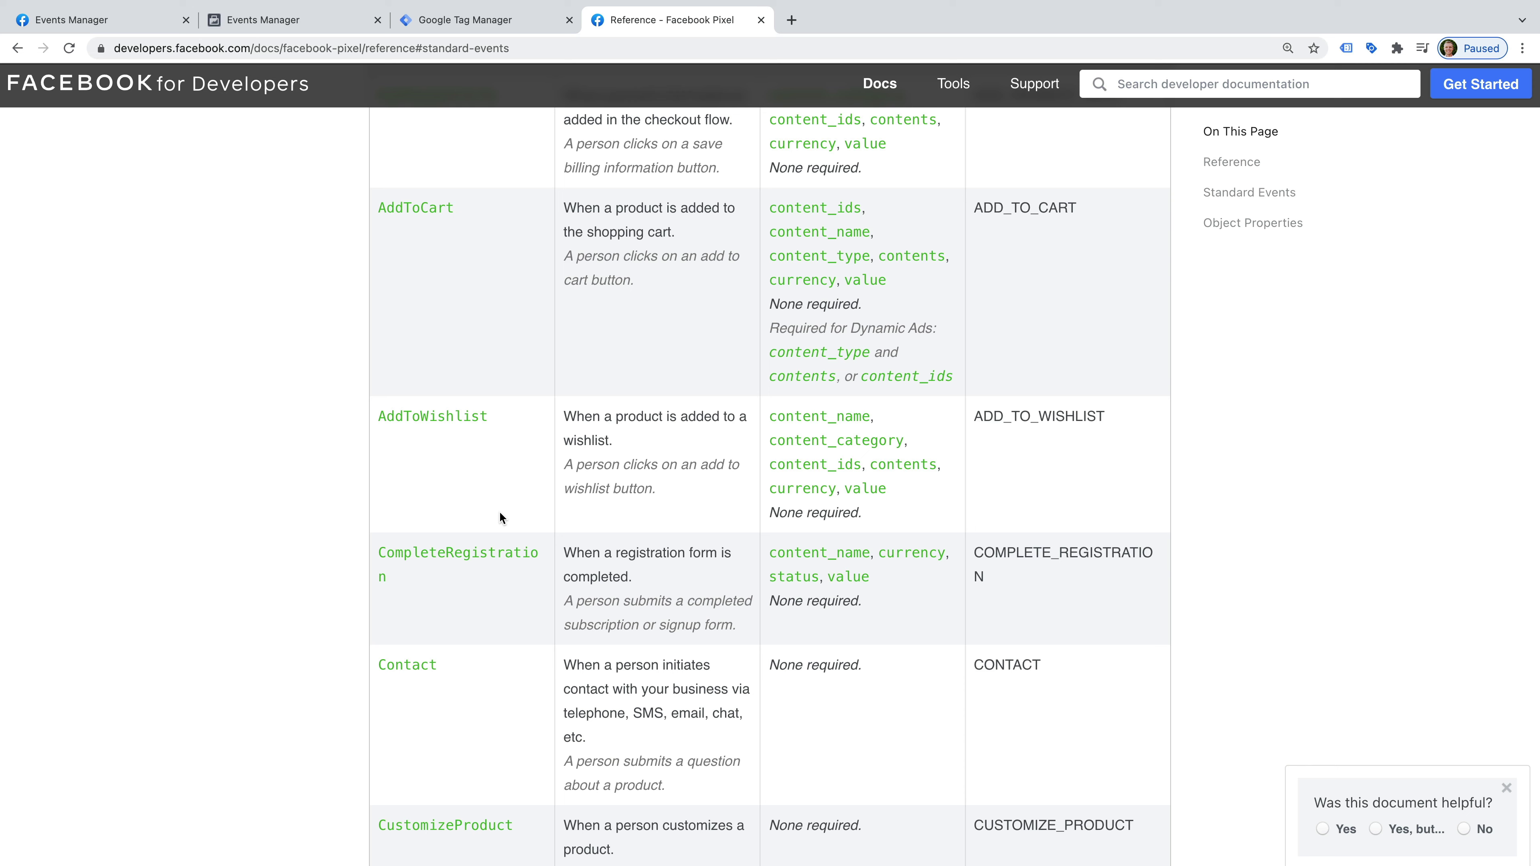
pyautogui.moveTo(378, 551); pyautogui.dragTo(409, 574)
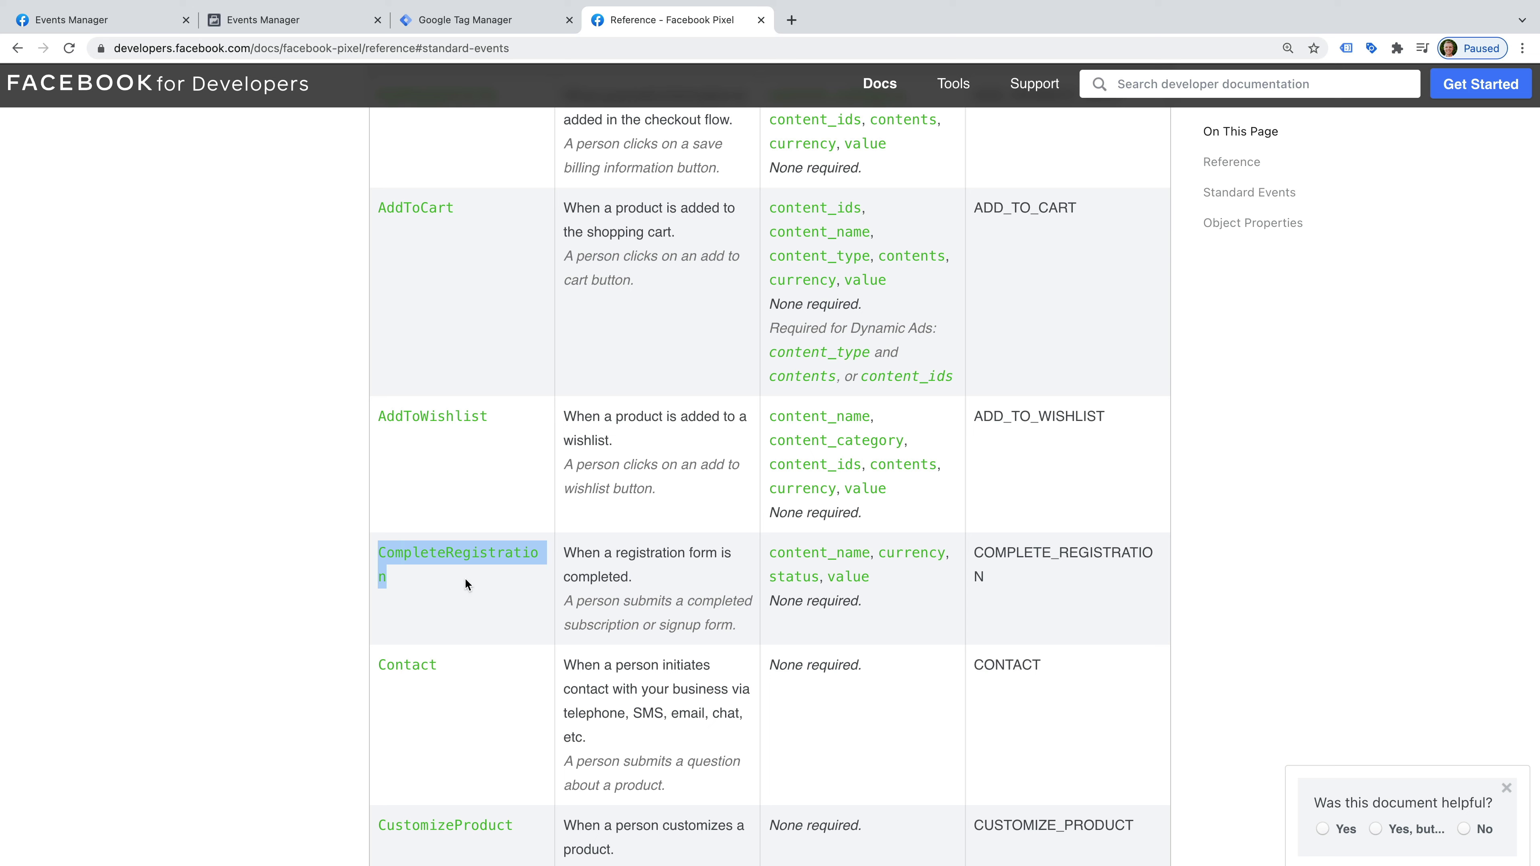
pyautogui.click(892, 581)
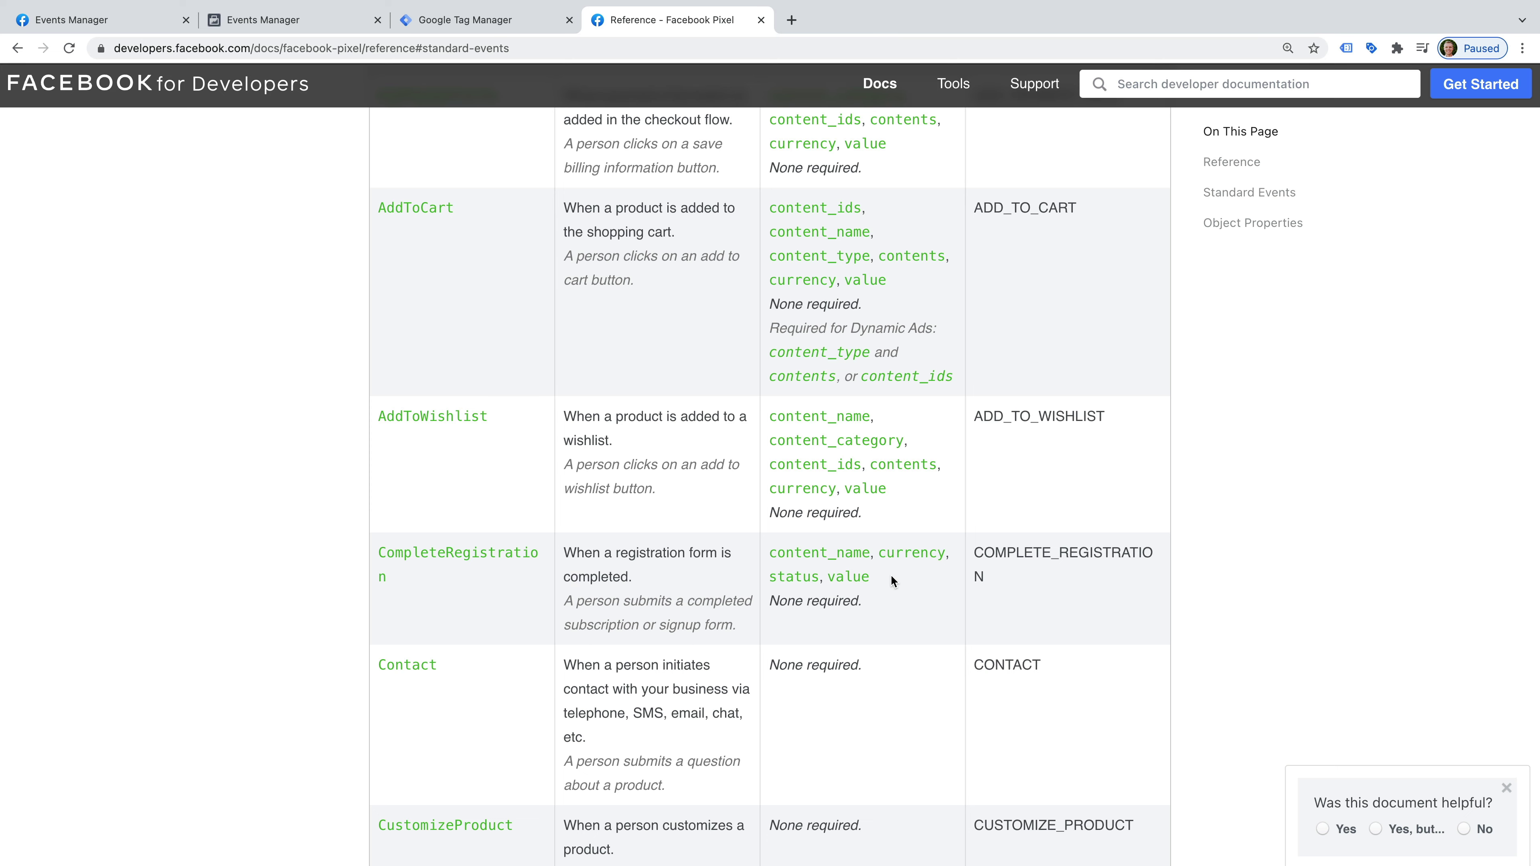
pyautogui.hotkey('alt', 'Left')
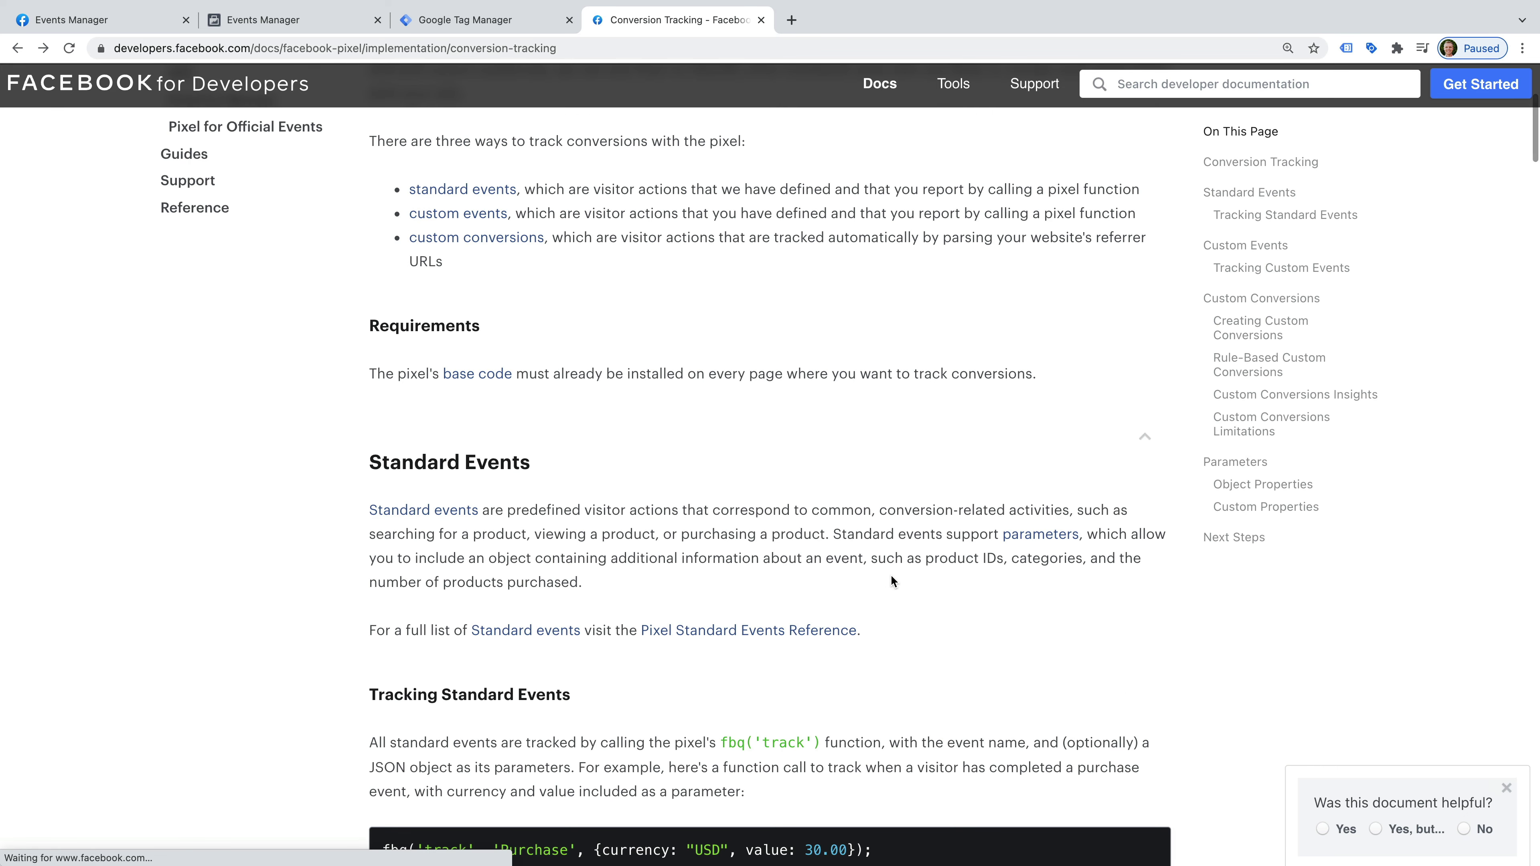
# Copy the sample Purchase tracking code, fbq('track', 'Purchase', {currency: "USD", value: 30.00});, from the Tracking Standard Events section
pyautogui.scroll(-3, 840, 565)
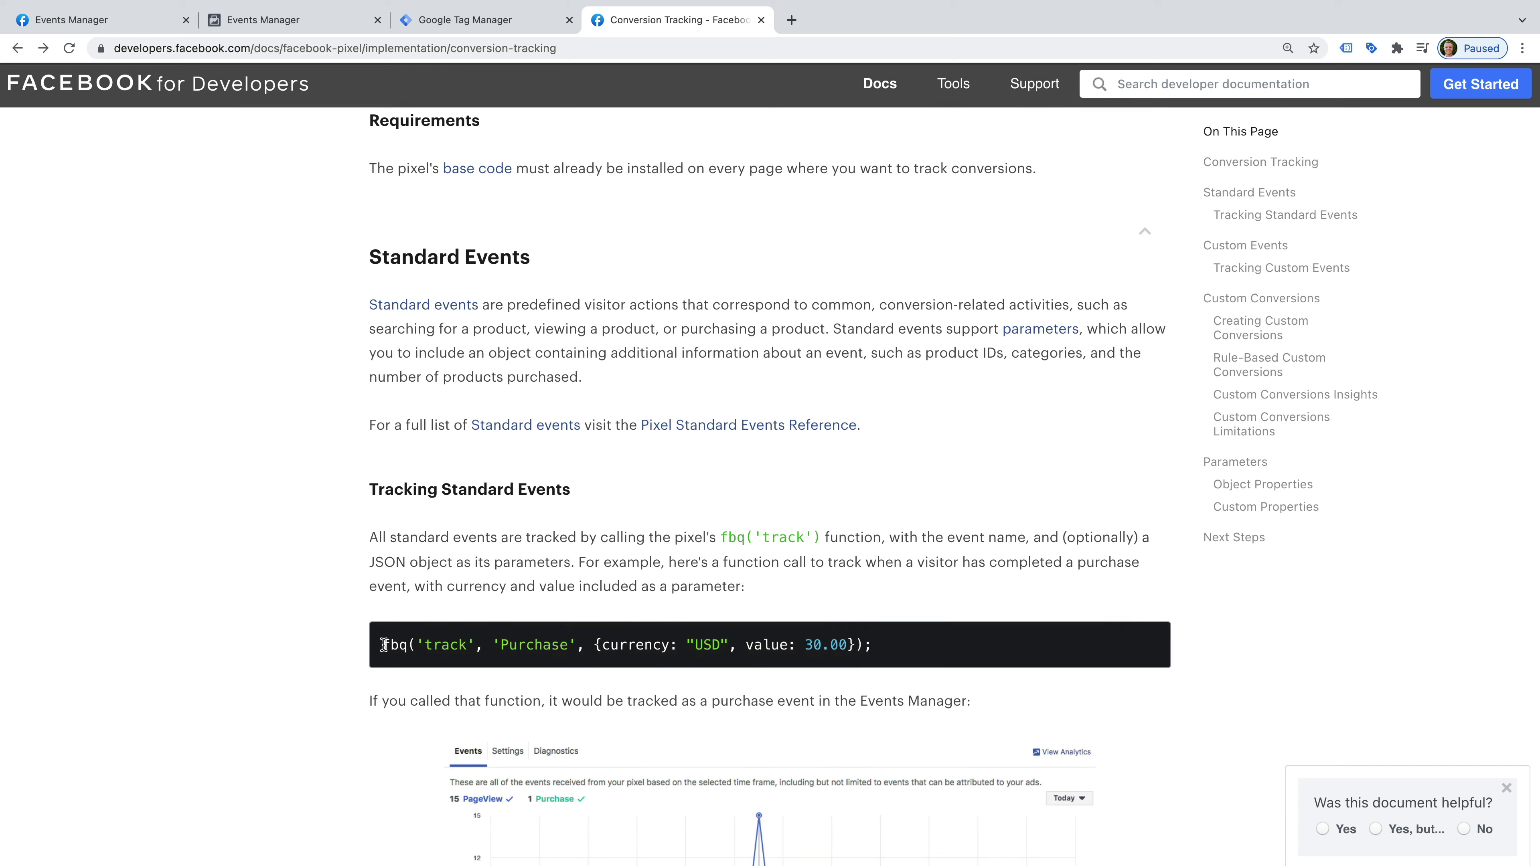
pyautogui.moveTo(384, 645); pyautogui.dragTo(881, 651)
pyautogui.hotkey('ctrl', 'c')
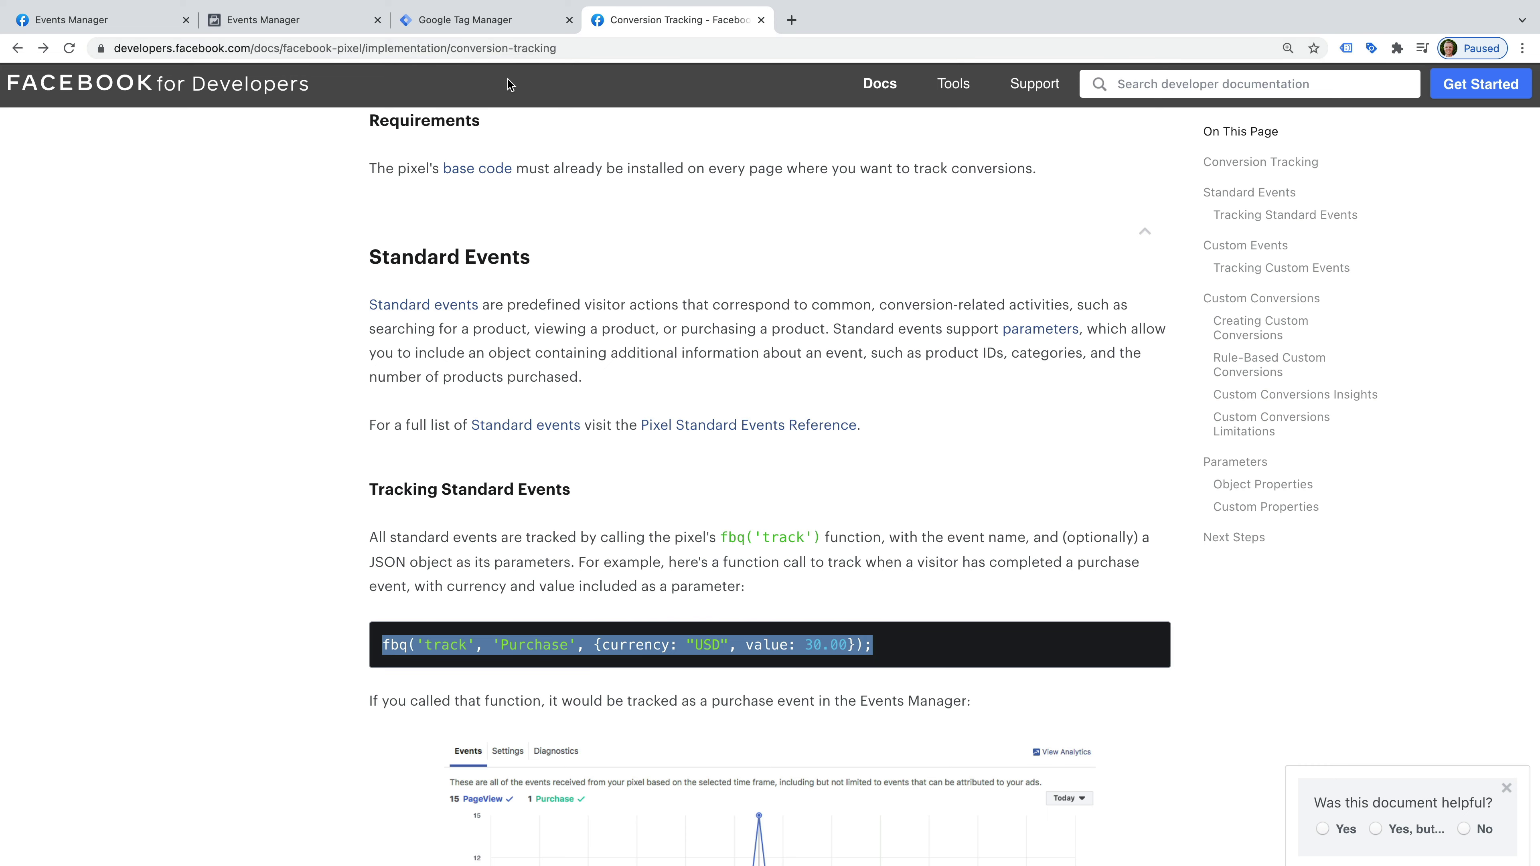
# Switch to Google Tag Manager and create a new tag named Facebook Event Registration
pyautogui.click(484, 28)
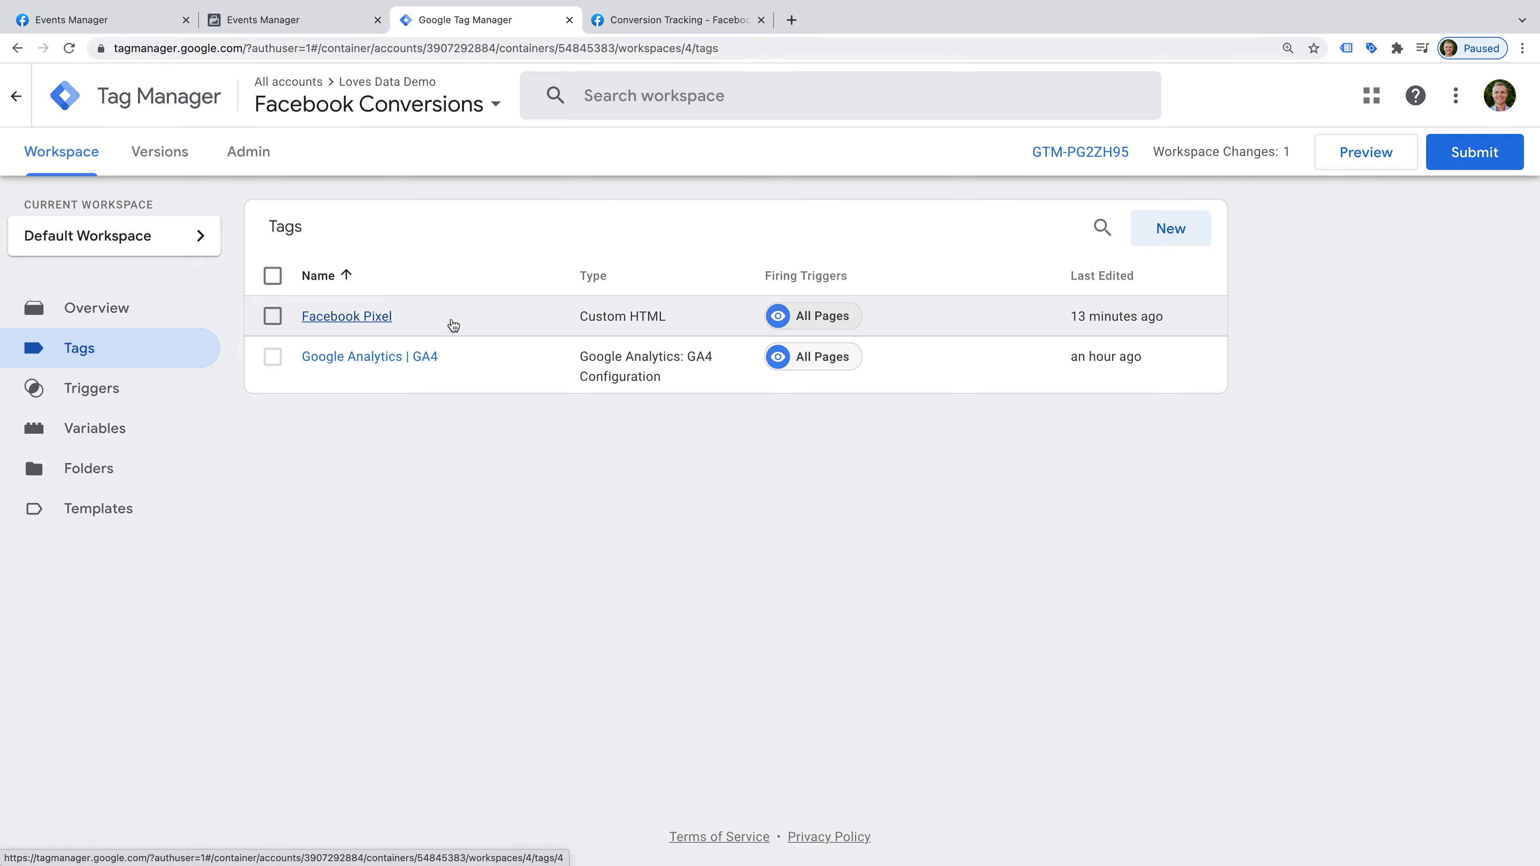
pyautogui.click(1161, 230)
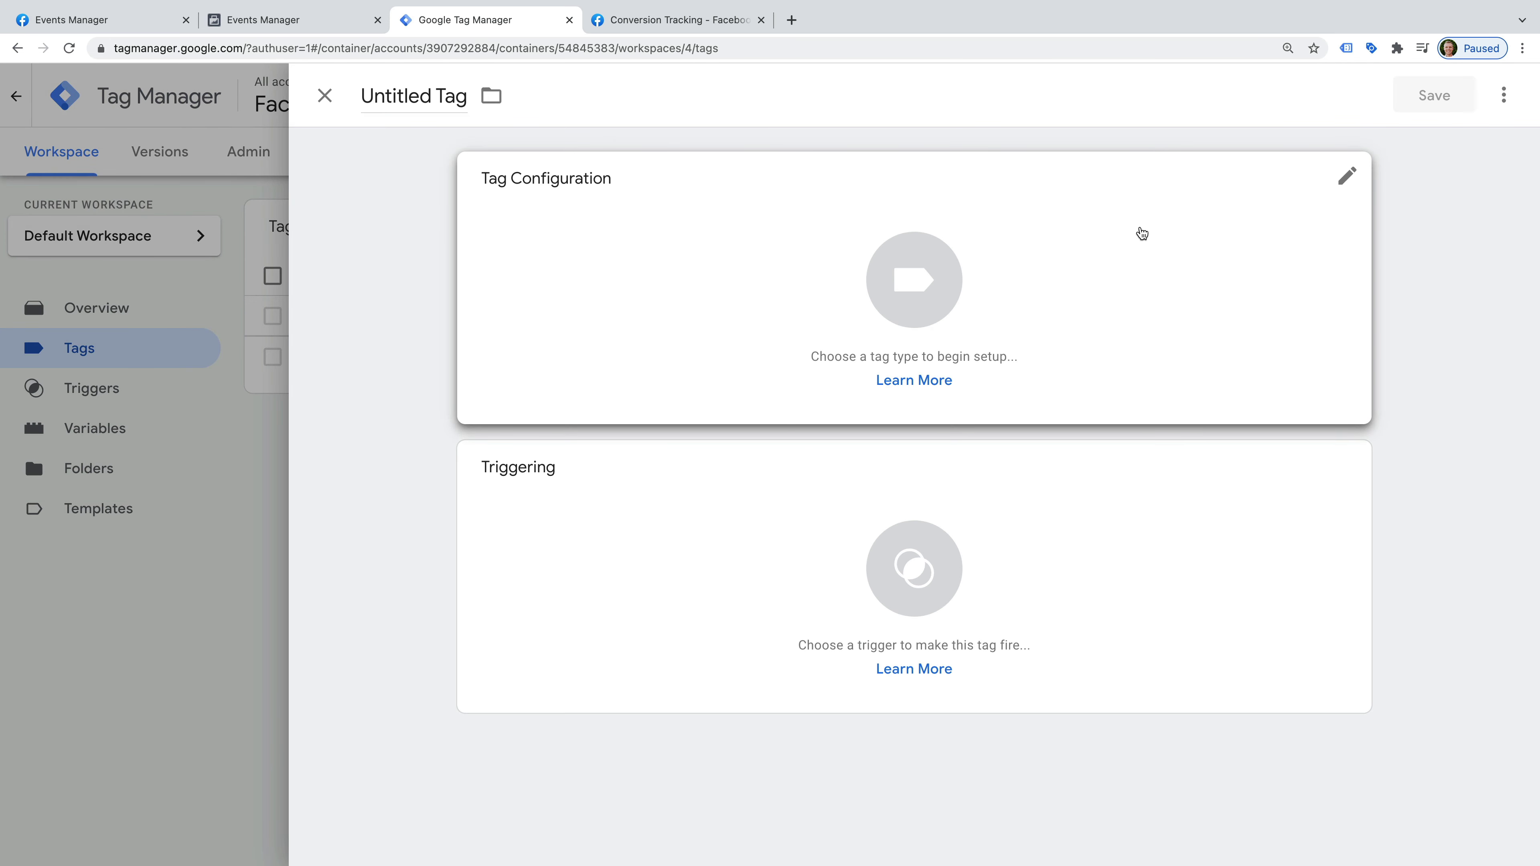
pyautogui.doubleClick(422, 97)
pyautogui.click(423, 97)
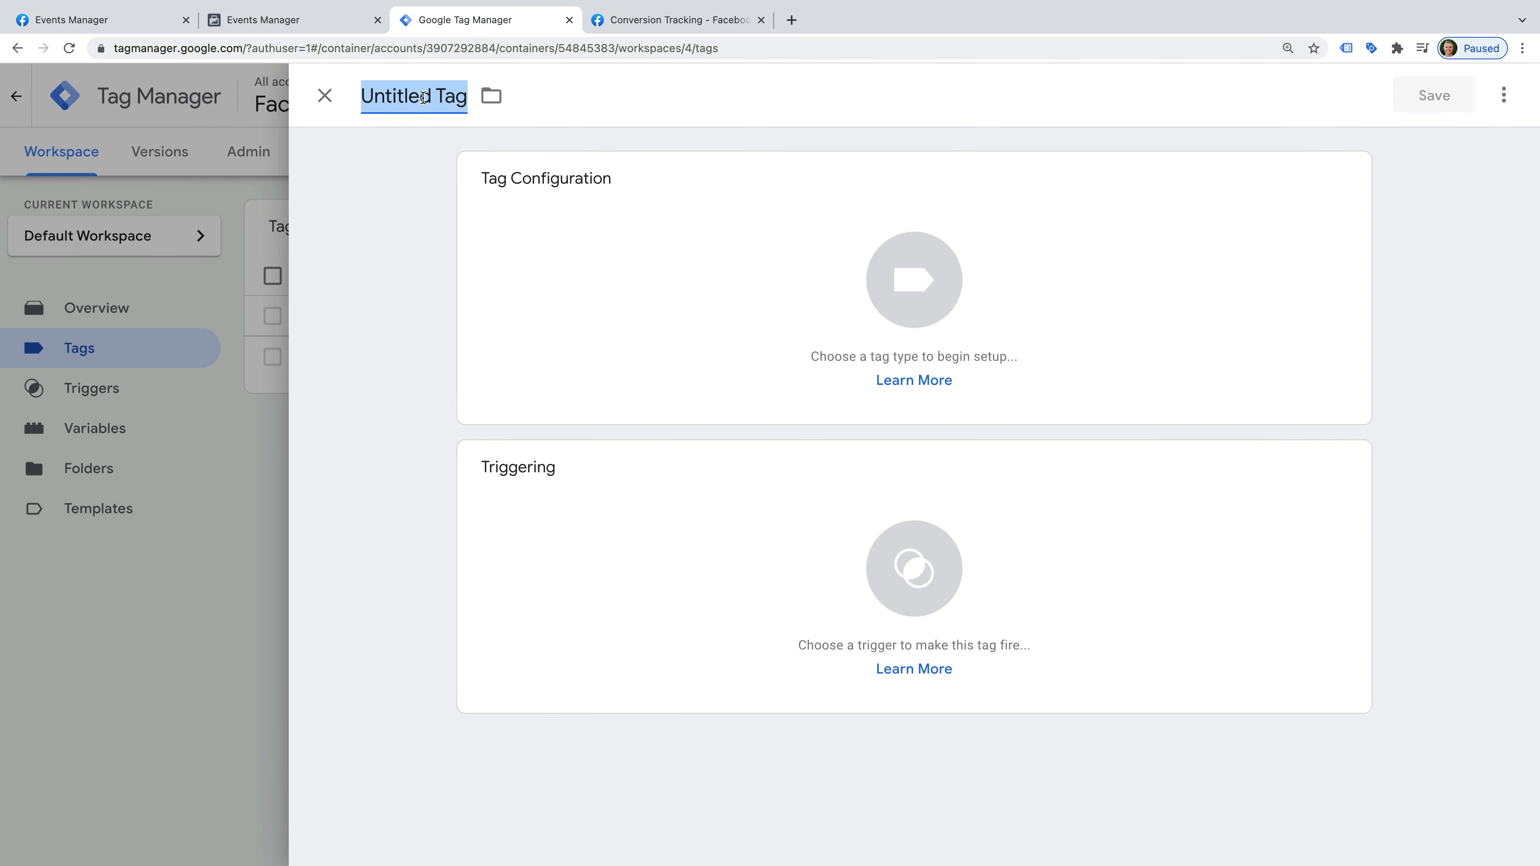
pyautogui.write('Facebo')
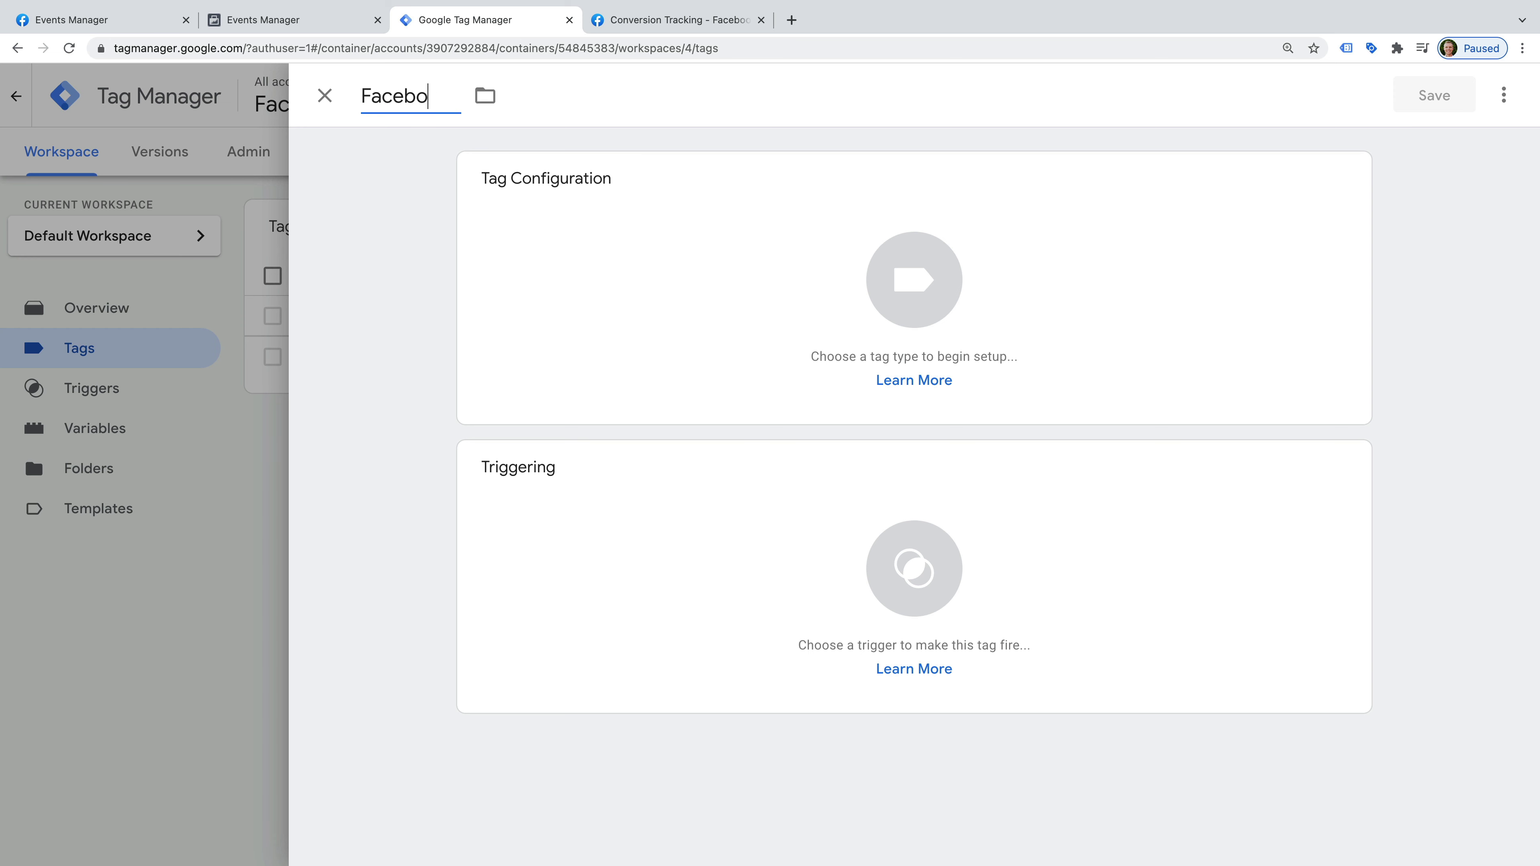
pyautogui.write('ok Event Regi')
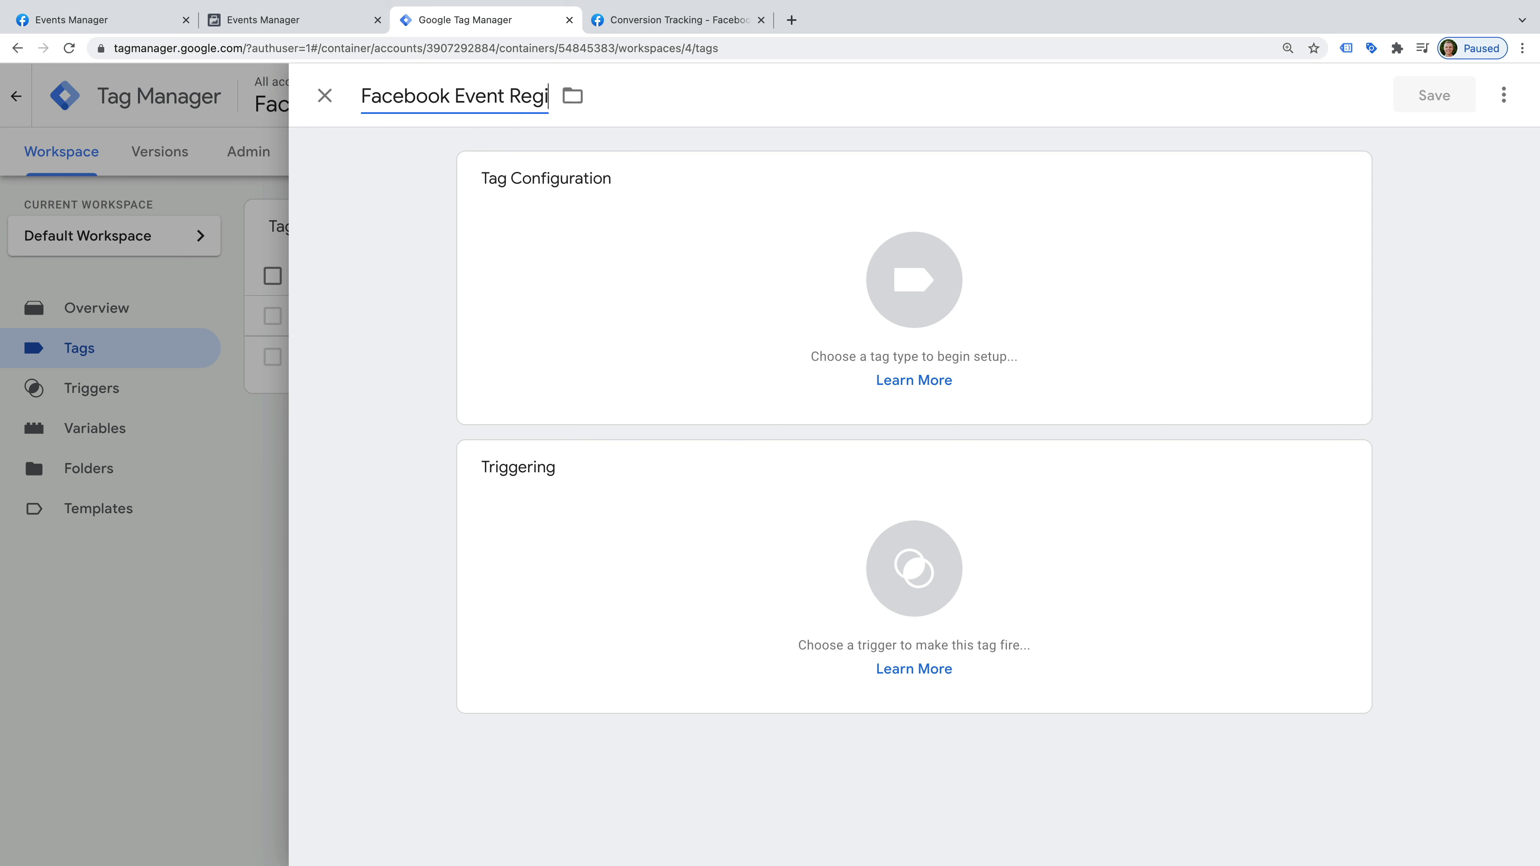
pyautogui.write('stration')
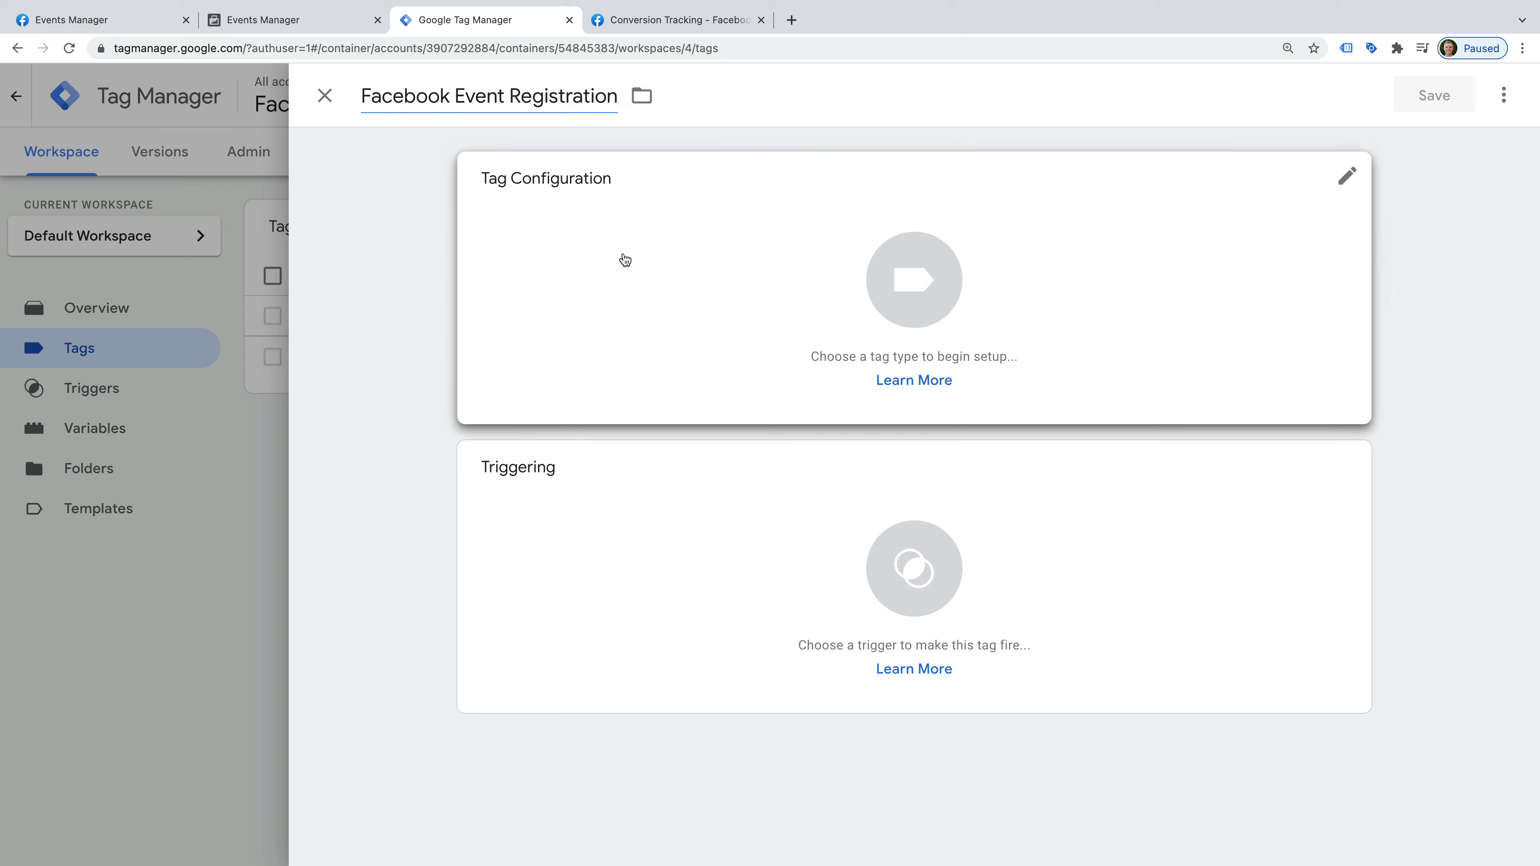
# Set the tag type to Custom HTML and paste the copied Purchase tracking code into its HTML
pyautogui.click(637, 261)
pyautogui.scroll(-3, 1145, 420)
pyautogui.scroll(-4, 1144, 419)
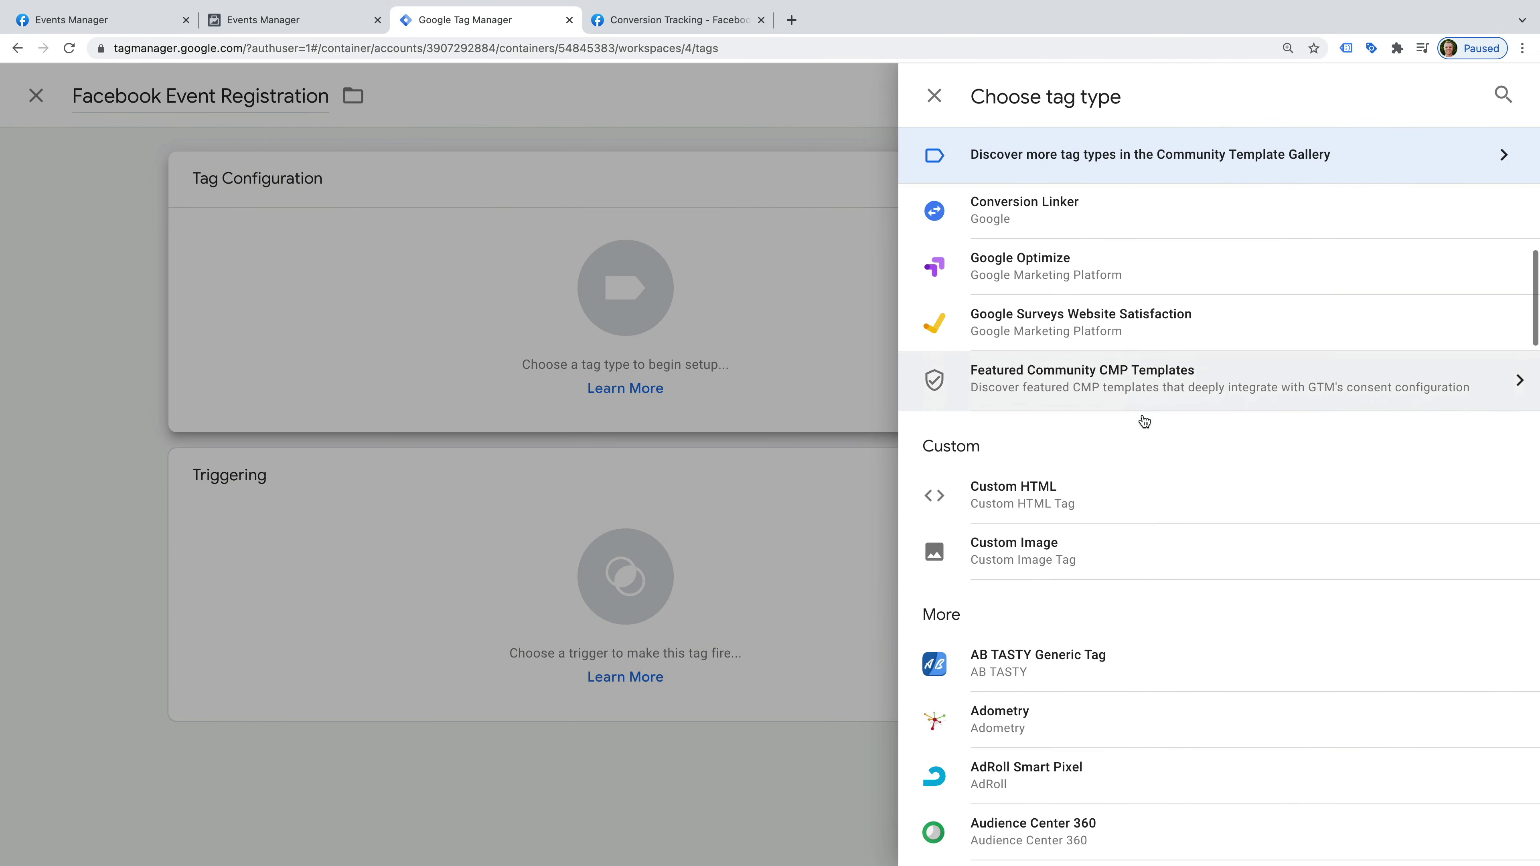
pyautogui.click(1075, 491)
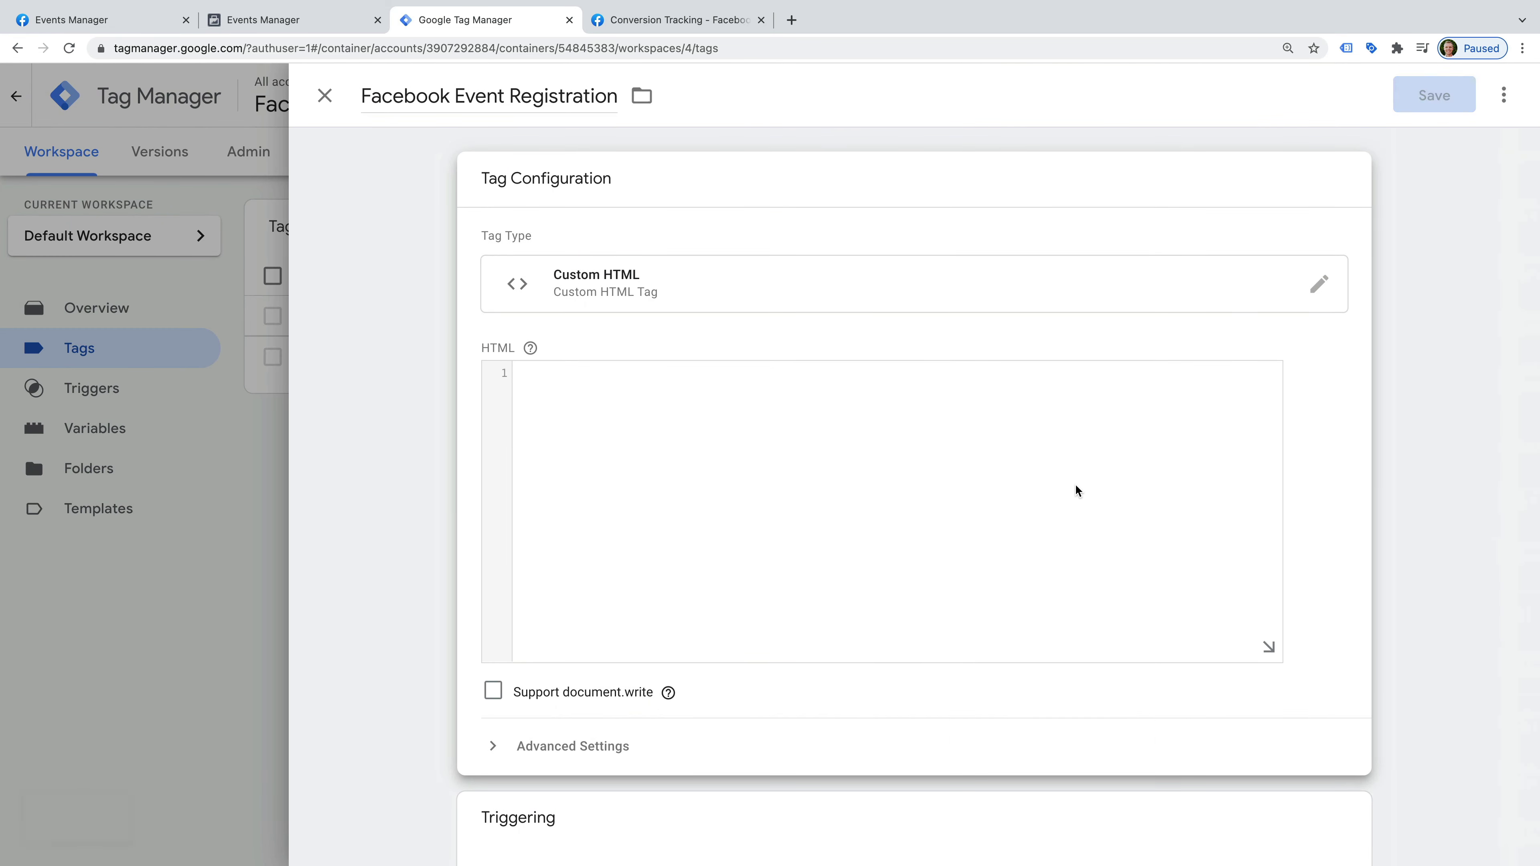
pyautogui.click(775, 380)
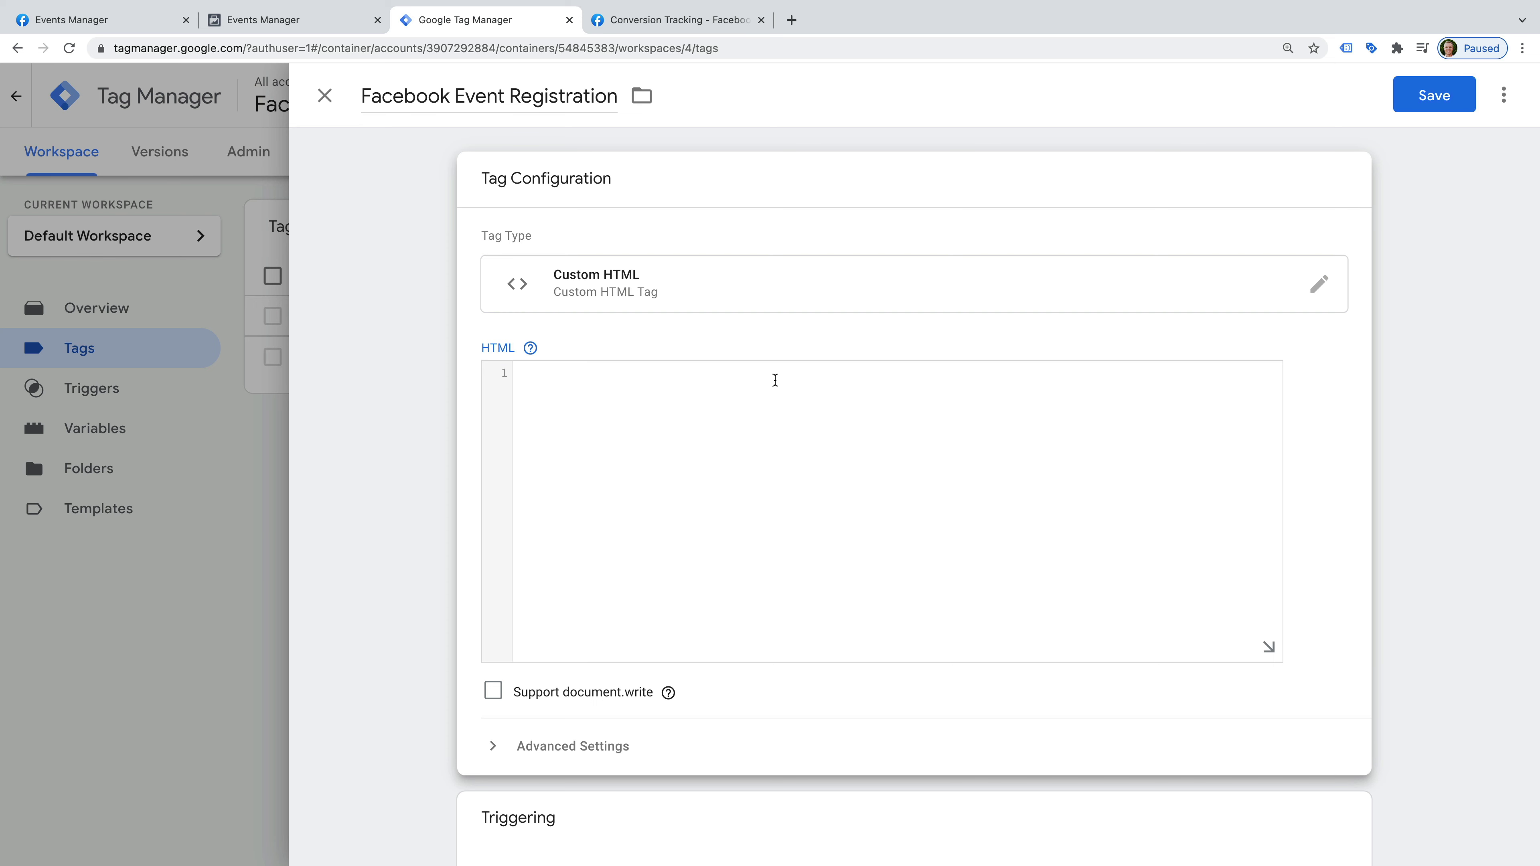
pyautogui.hotkey('ctrl', 'v')
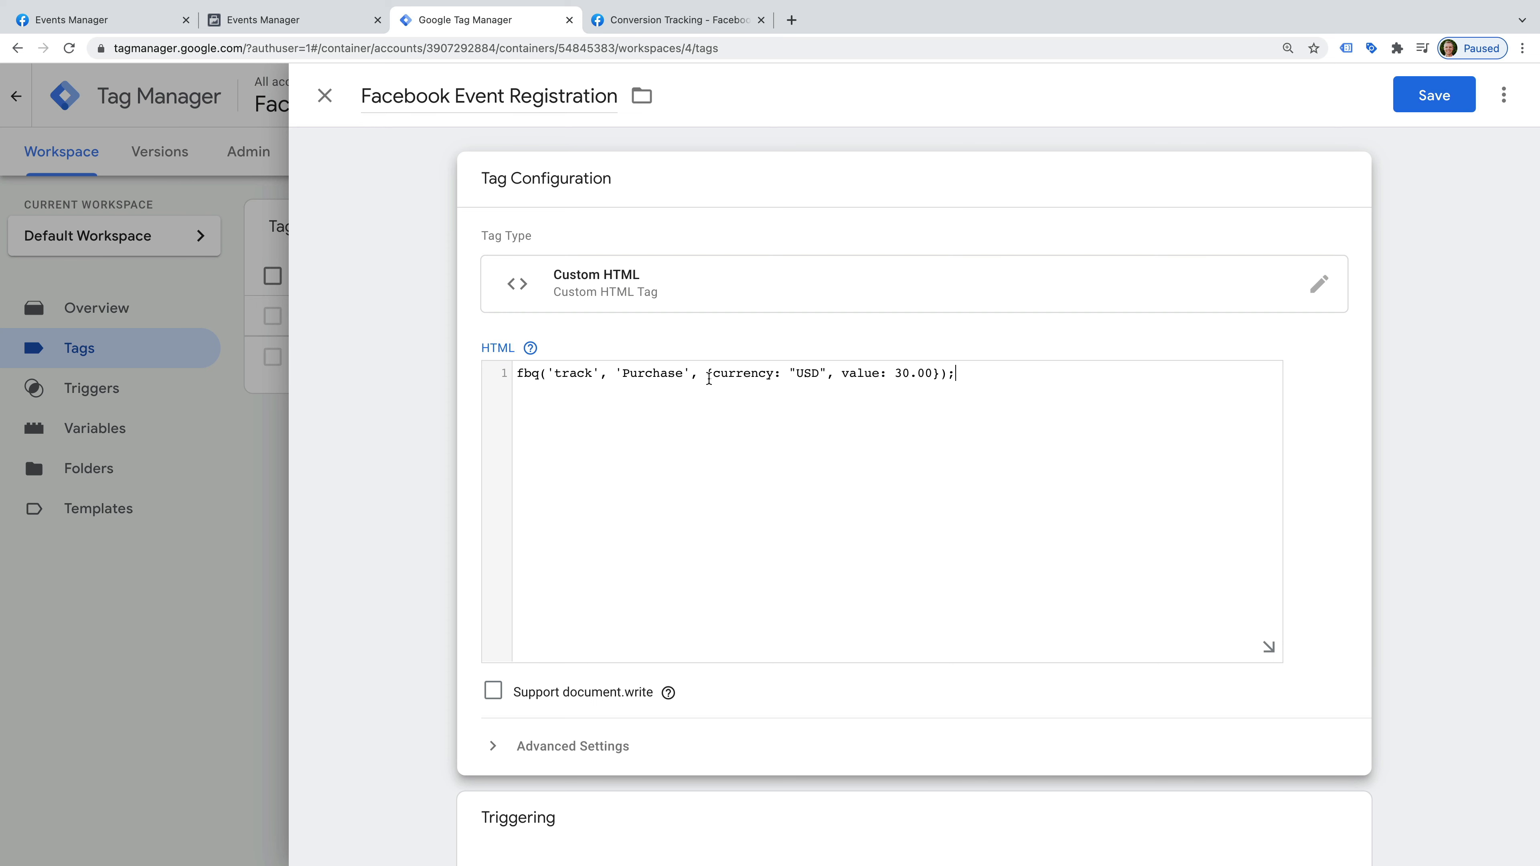
# Wrap the fbq tracking code in <script> and </script> tags, each on its own line
pyautogui.click(517, 372)
pyautogui.write('<script>')
pyautogui.press('Return')
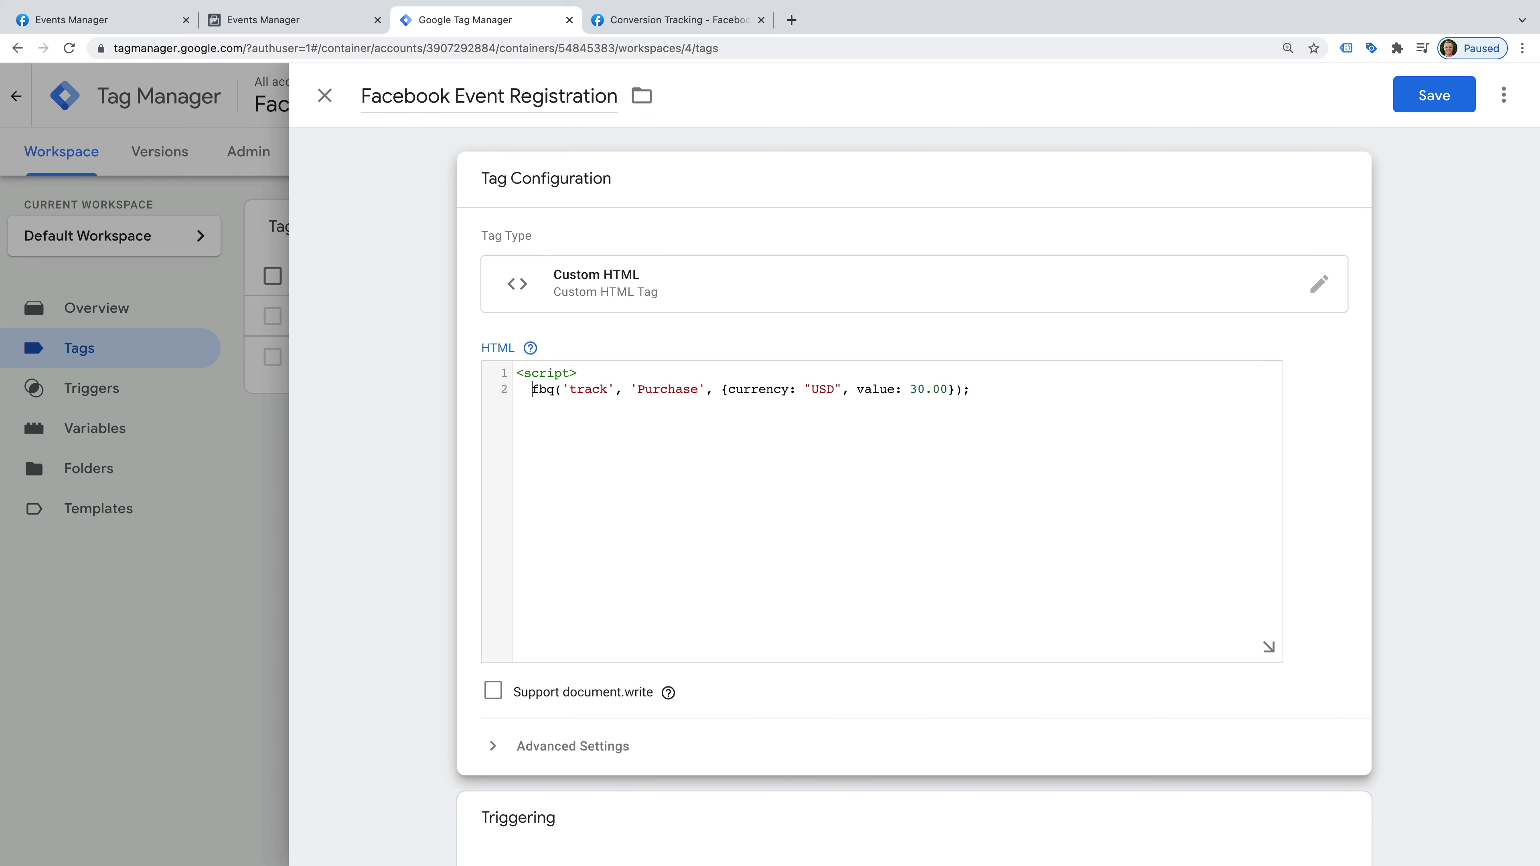
pyautogui.click(999, 414)
pyautogui.press('Return')
pyautogui.write('</script>')
# Select the event name Purchase in the fbq tracking call for replacement
pyautogui.moveTo(637, 389); pyautogui.dragTo(700, 391)
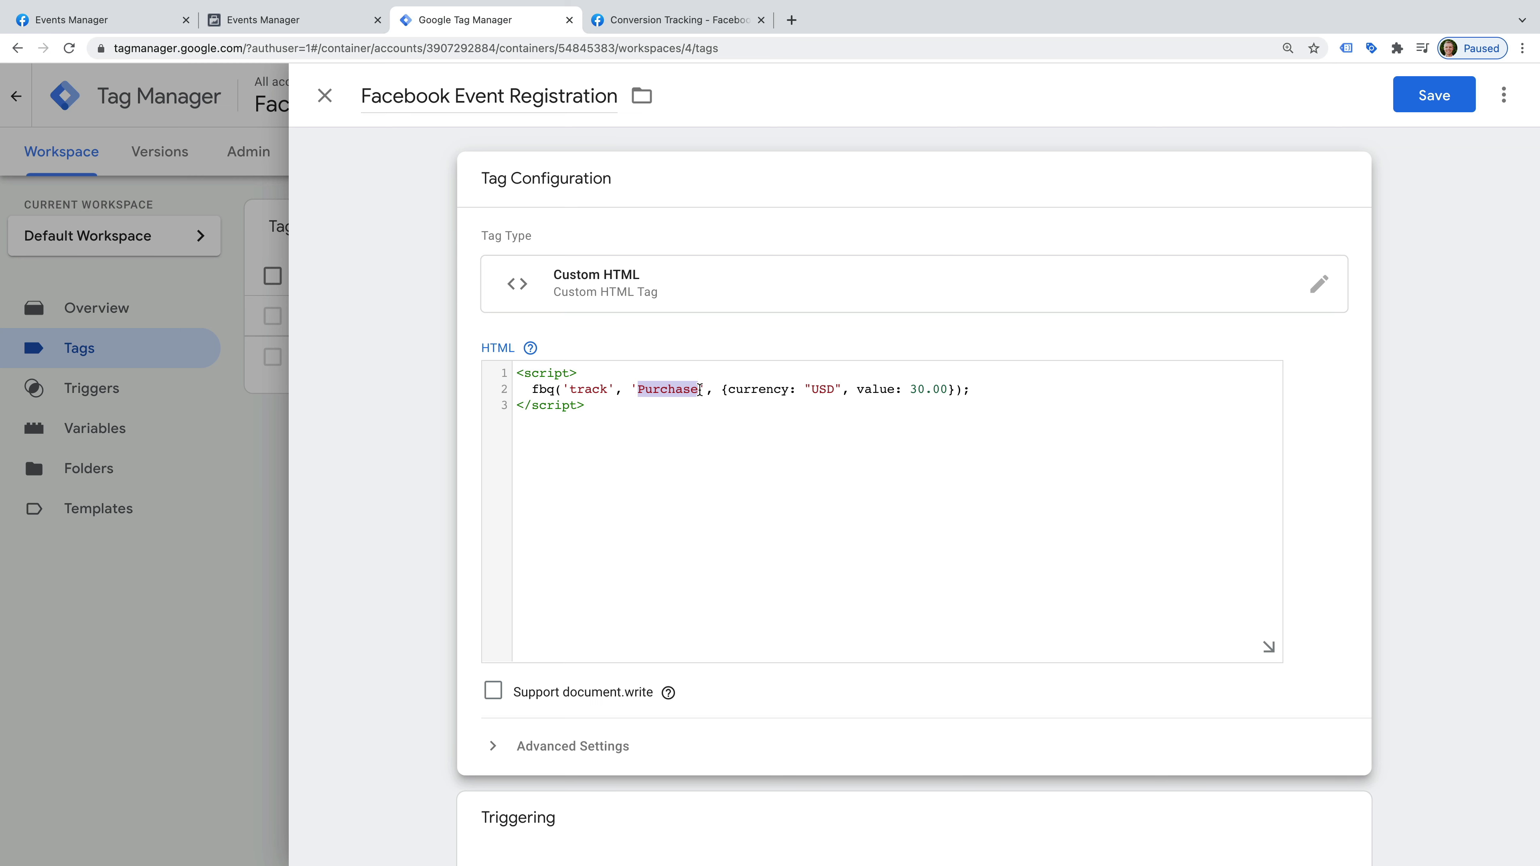